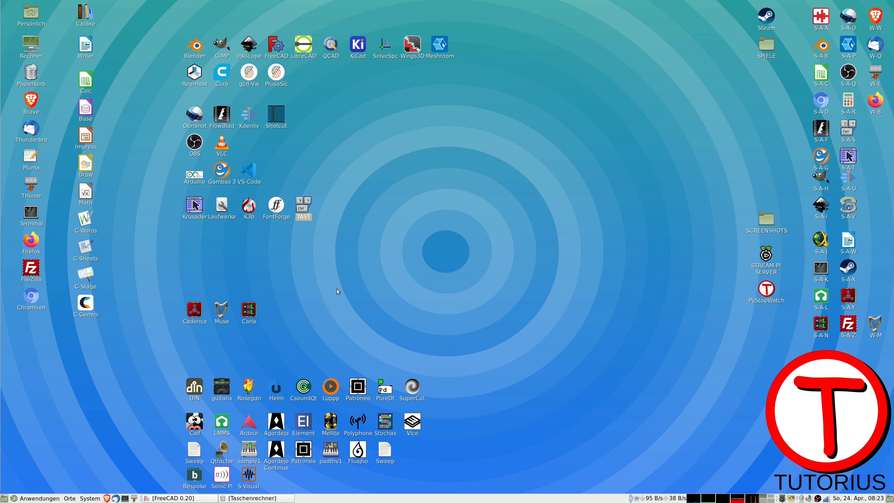
Switch to FreeCAD and create a new empty document
{"action": "left_click", "coordinate": [179, 497]}
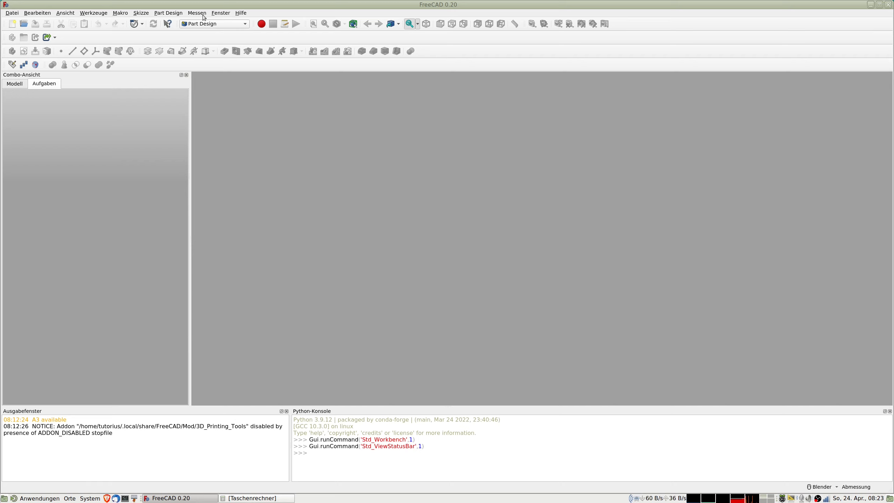
{"action": "left_click", "coordinate": [224, 24]}
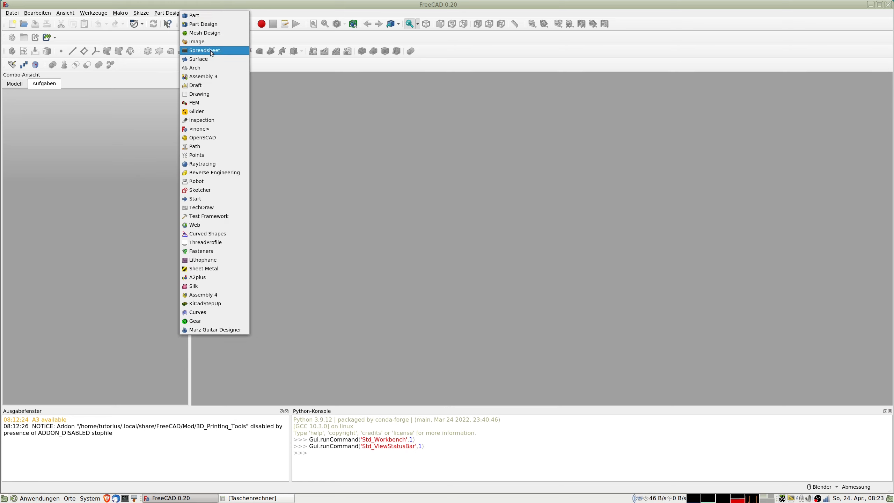
{"action": "key", "text": "Escape"}
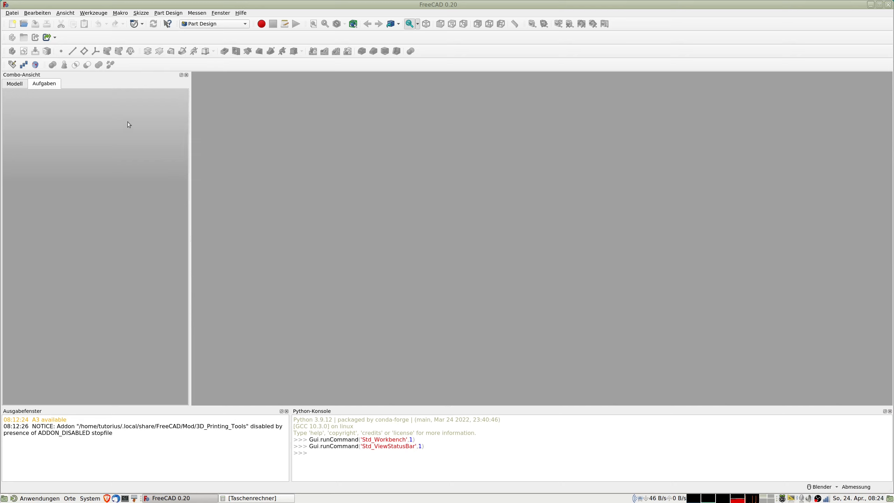
{"action": "left_click", "coordinate": [12, 13]}
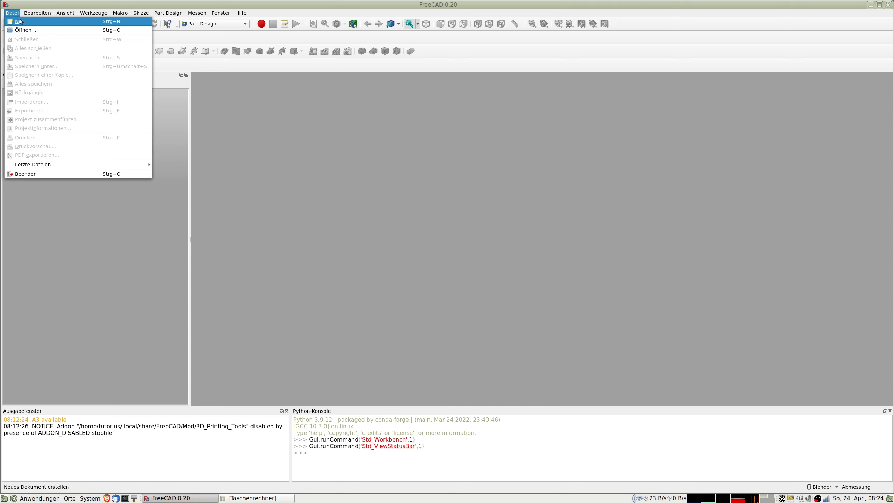
{"action": "left_click", "coordinate": [21, 22]}
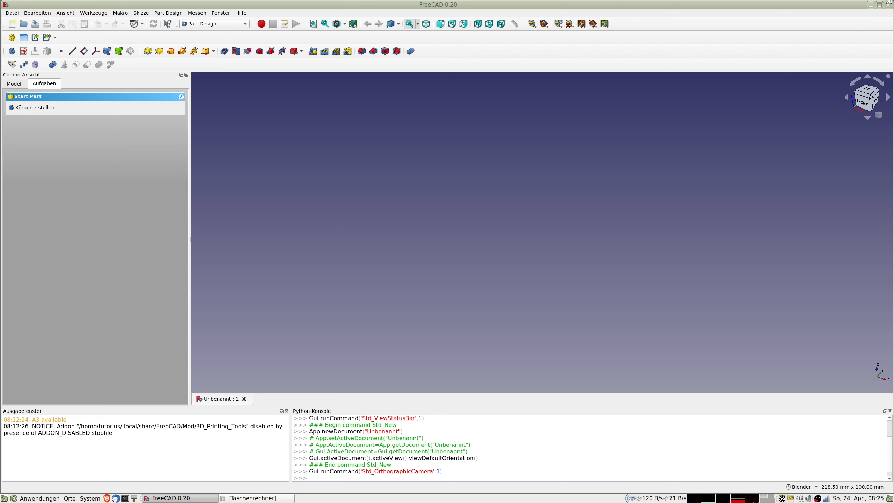
Minimize FreeCAD, switch to the calculator and compute the area of a circle with radius 15 as 15^2 × pi
{"action": "left_click", "coordinate": [870, 5]}
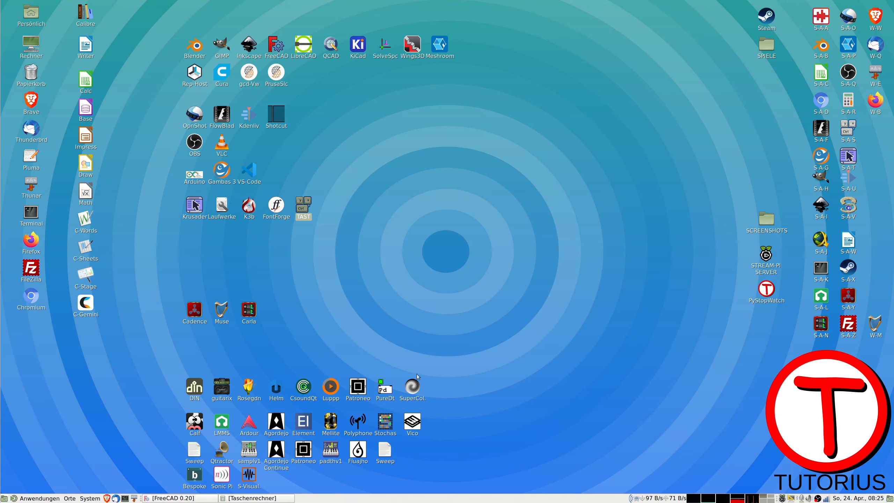
{"action": "left_click", "coordinate": [259, 498]}
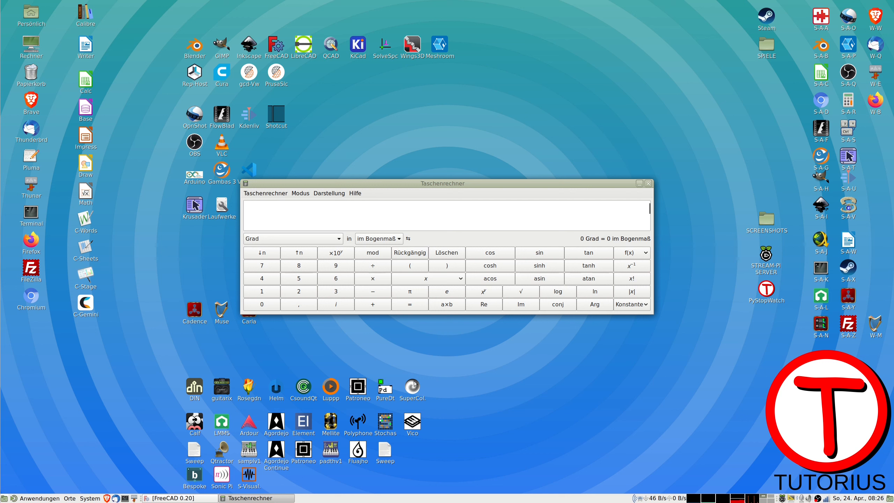
{"action": "type", "text": "15^2"}
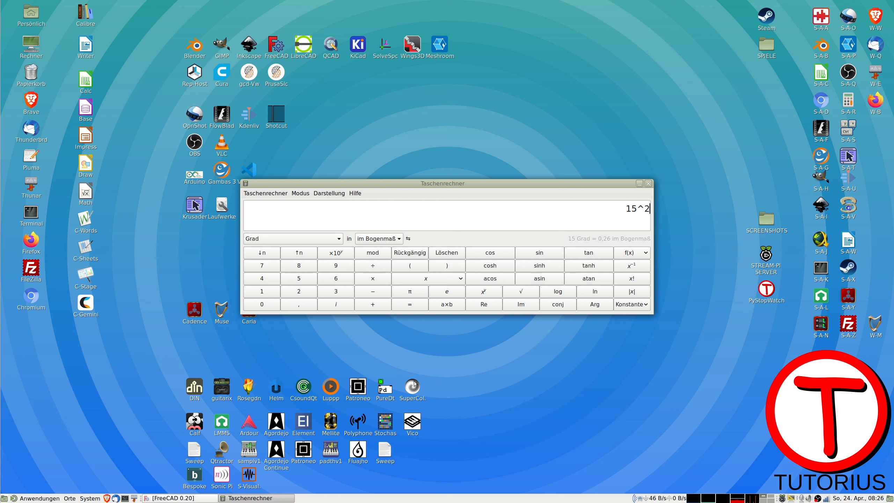
{"action": "key", "text": "Return"}
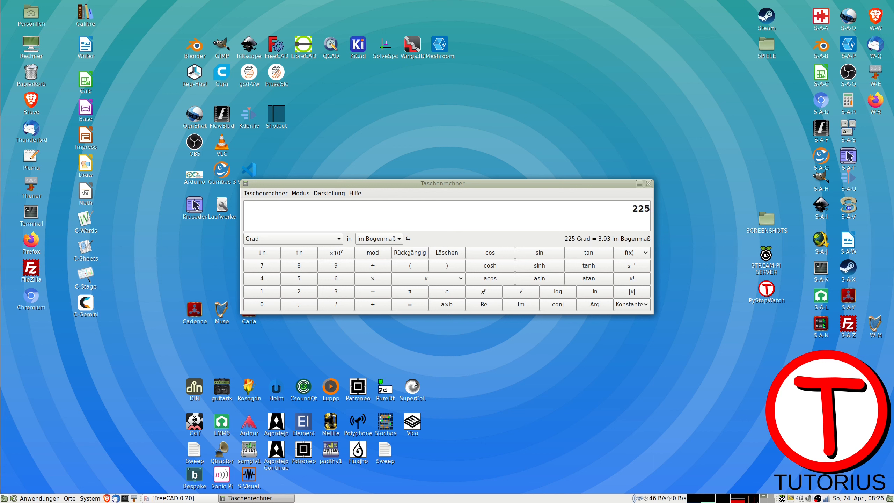
{"action": "type", "text": "*pi"}
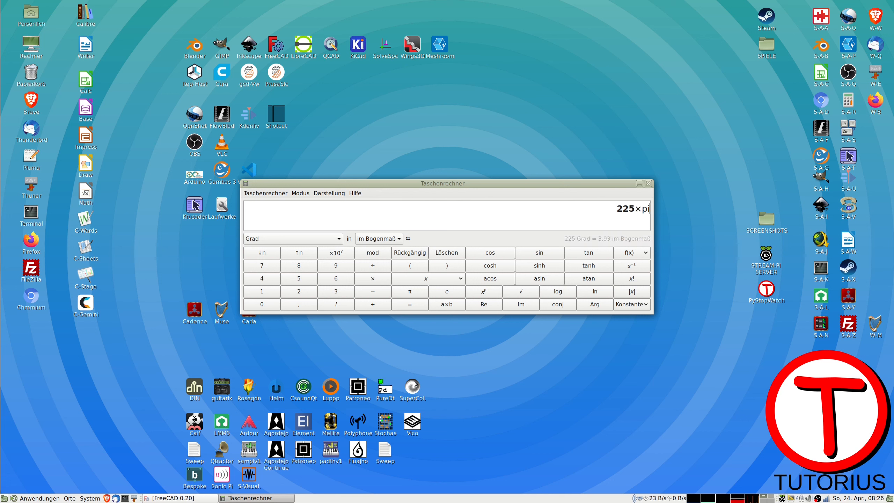
{"action": "key", "text": "Return"}
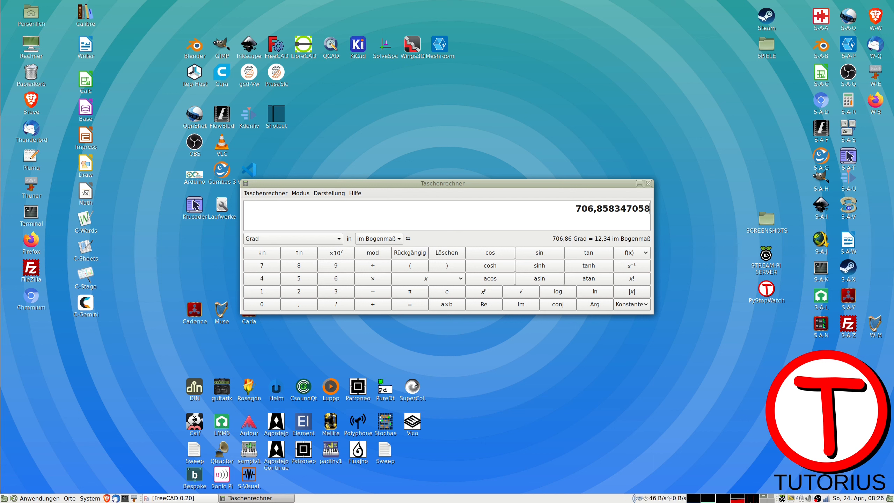
Multiply the reciprocal of the radius-15 circle's area by 45000, and clear the calculator
{"action": "left_click", "coordinate": [631, 267]}
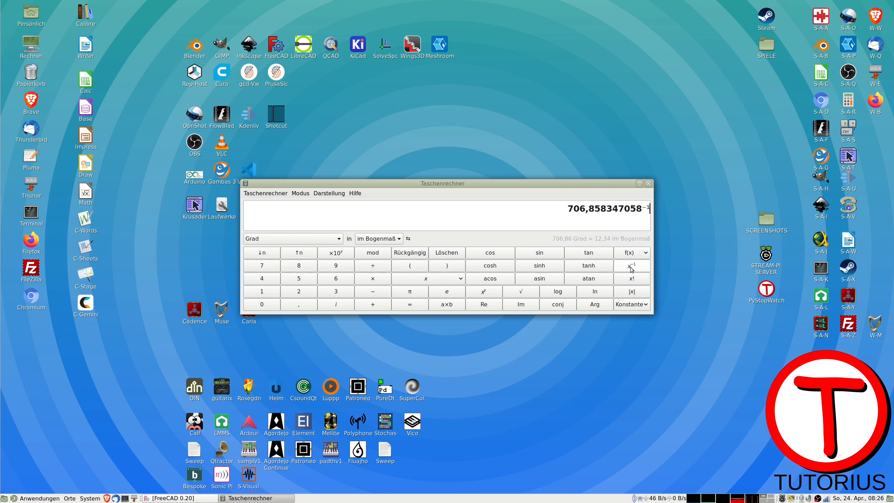
{"action": "key", "text": "Return"}
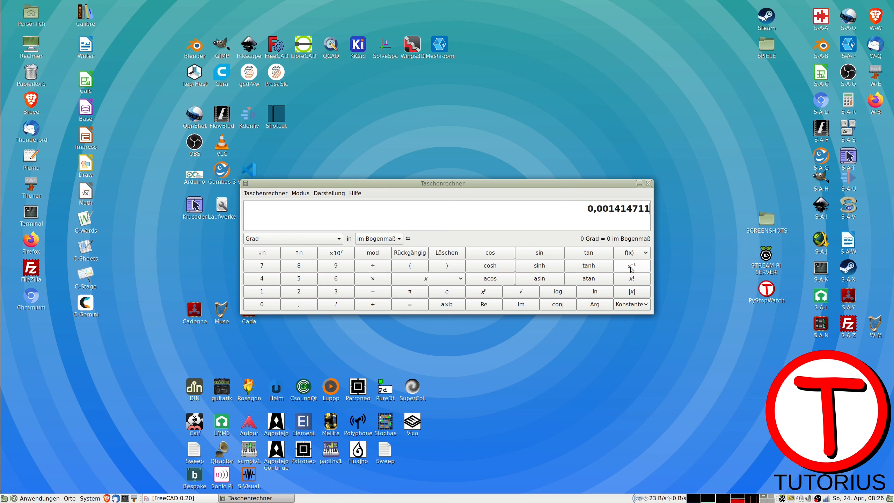
{"action": "type", "text": "*45"}
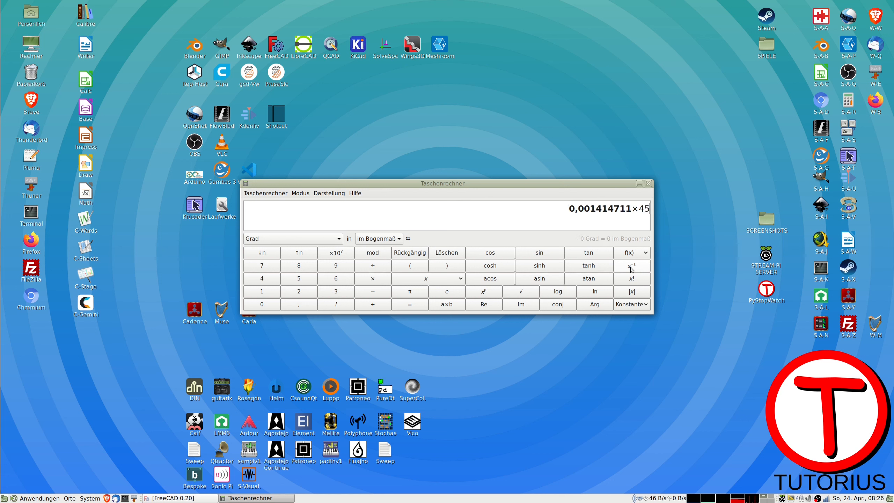
{"action": "type", "text": "000"}
{"action": "key", "text": "Return"}
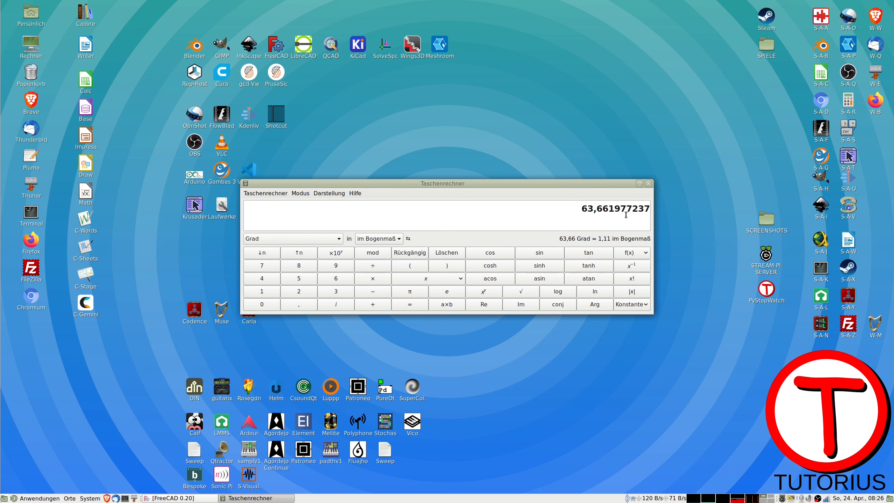
{"action": "key", "text": "Escape"}
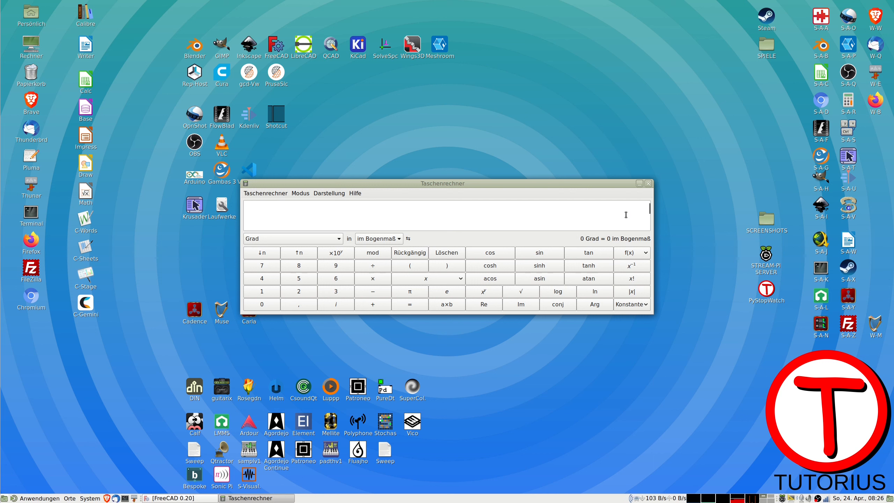
Calculate the area of a circle with diameter 65 by halving it, squaring the radius and multiplying by pi
{"action": "type", "text": "65/"}
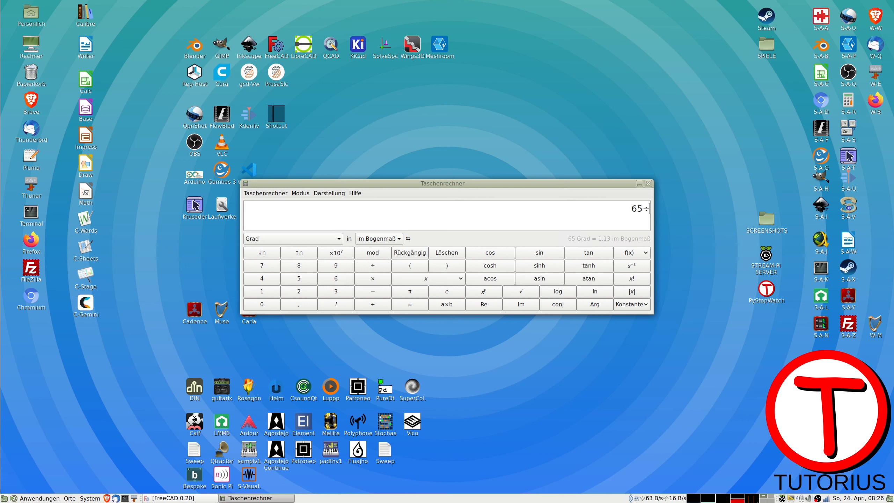
{"action": "type", "text": "2"}
{"action": "key", "text": "Return"}
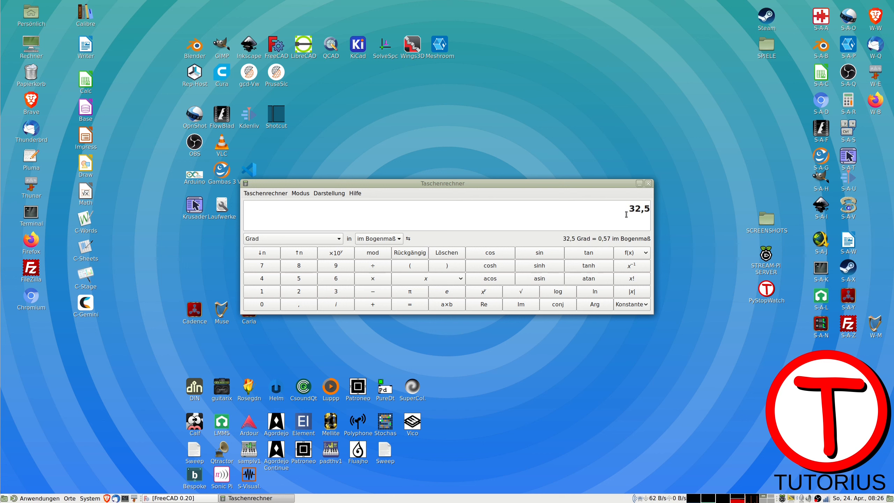
{"action": "type", "text": "^2"}
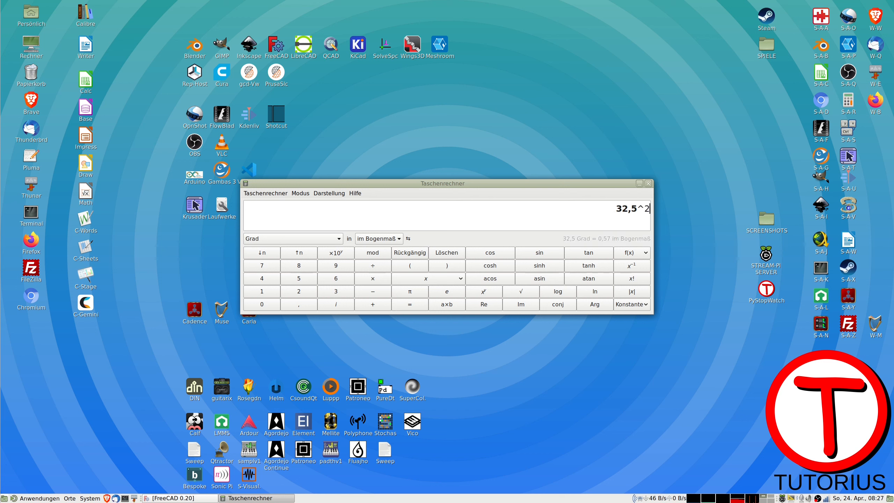
{"action": "key", "text": "Return"}
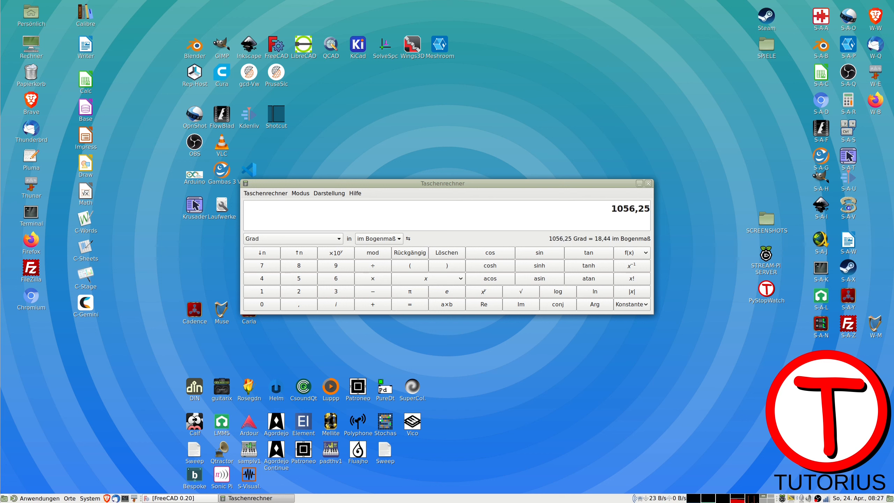
{"action": "type", "text": "*"}
{"action": "key", "text": "ctrl+p"}
{"action": "key", "text": "Return"}
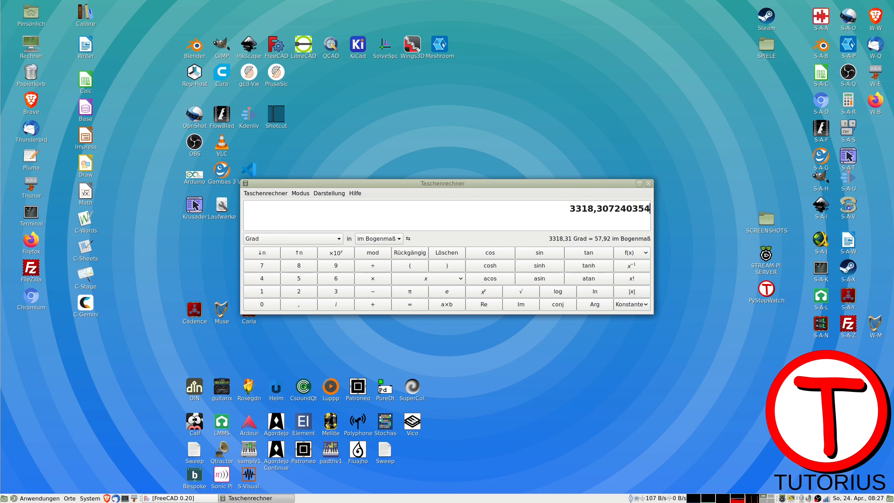
Multiply the reciprocal of the diameter-65 circle's area by 65000, and clear the calculator
{"action": "left_click", "coordinate": [640, 266]}
{"action": "type", "text": "*"}
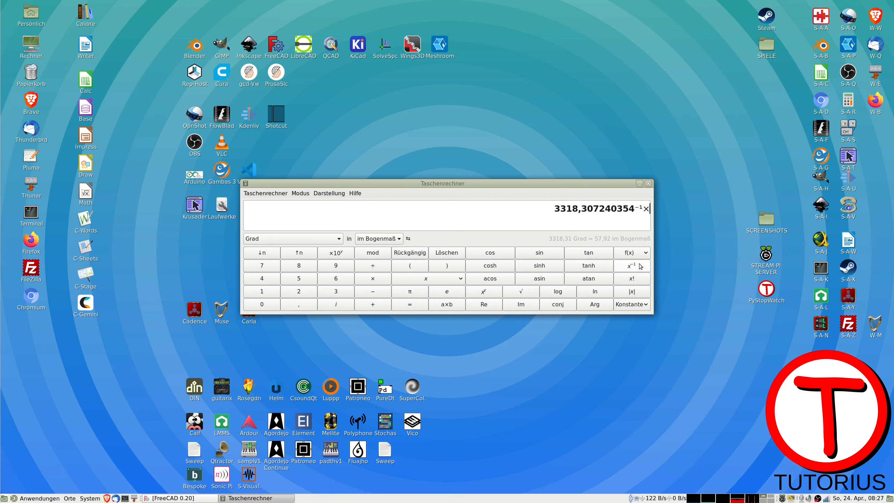
{"action": "type", "text": "65000"}
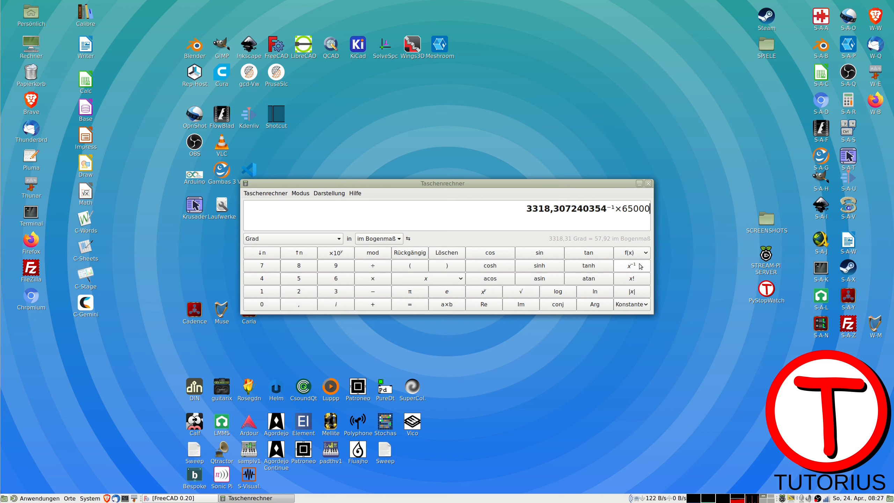
{"action": "key", "text": "Return"}
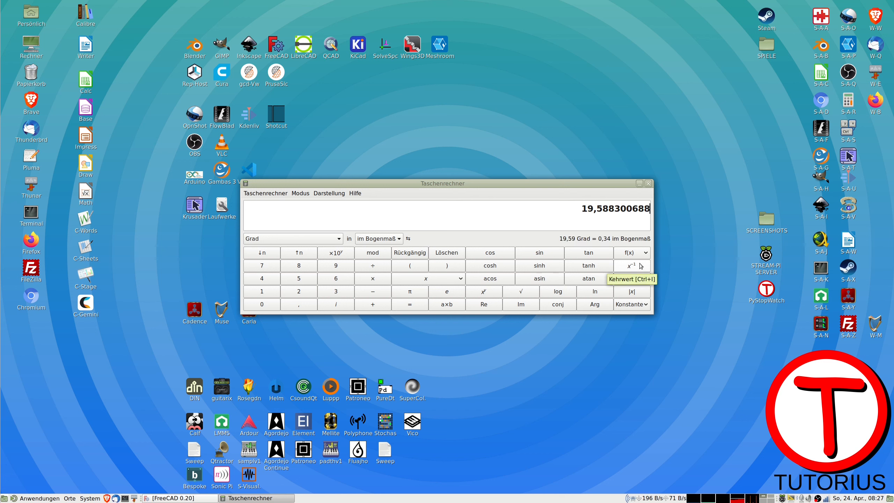
{"action": "key", "text": "Escape"}
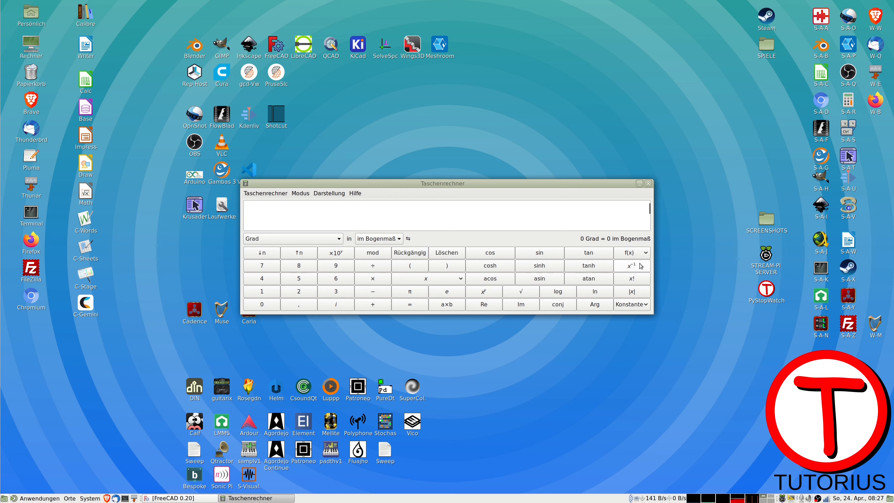
Calculate the area of a circle with radius 20 as 20 × 20 × pi
{"action": "type", "text": "20"}
{"action": "type", "text": "*20"}
{"action": "key", "text": "Return"}
{"action": "type", "text": "*"}
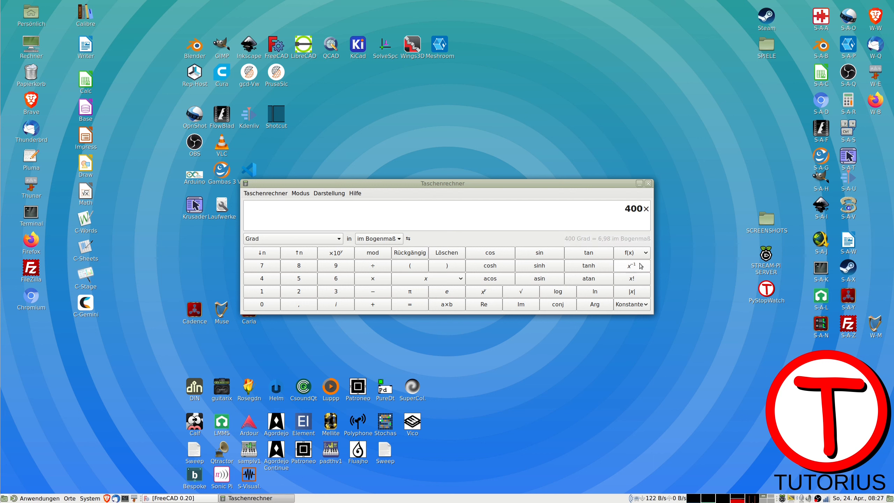
{"action": "type", "text": "pi"}
{"action": "key", "text": "Return"}
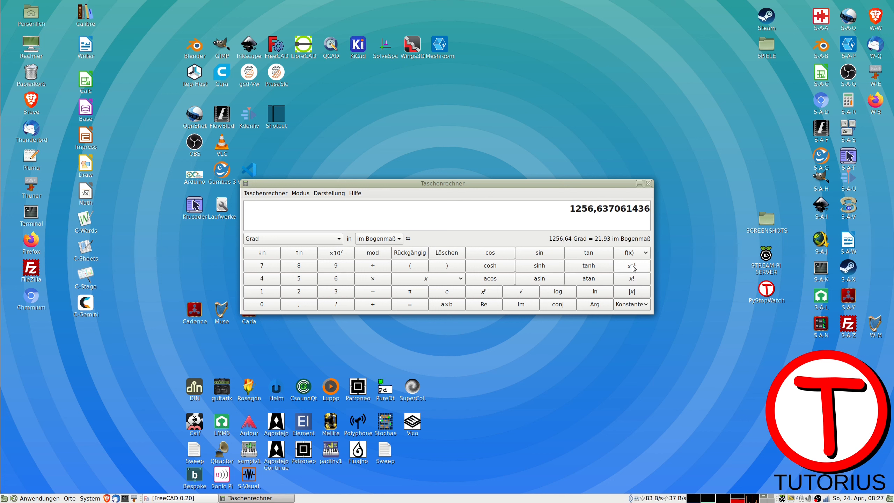
Multiply the reciprocal of the radius-20 circle's area by 65000, and clear the calculator
{"action": "left_click", "coordinate": [634, 267]}
{"action": "type", "text": "*"}
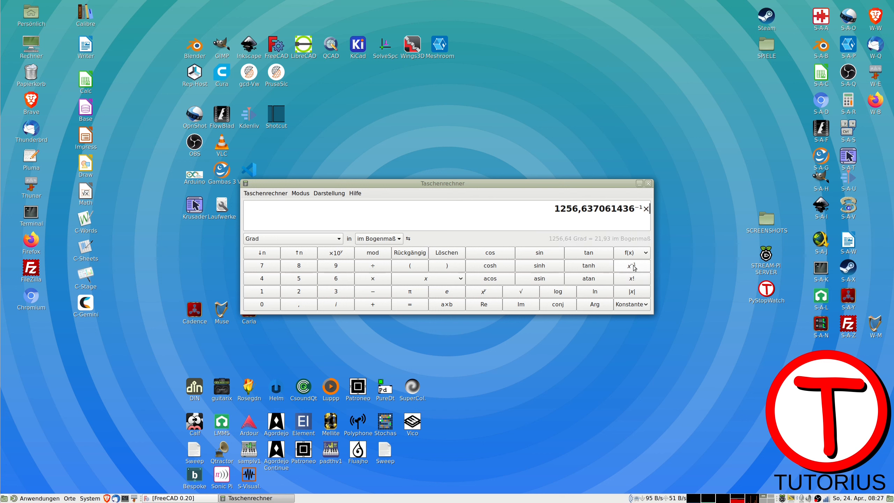
{"action": "type", "text": "65000"}
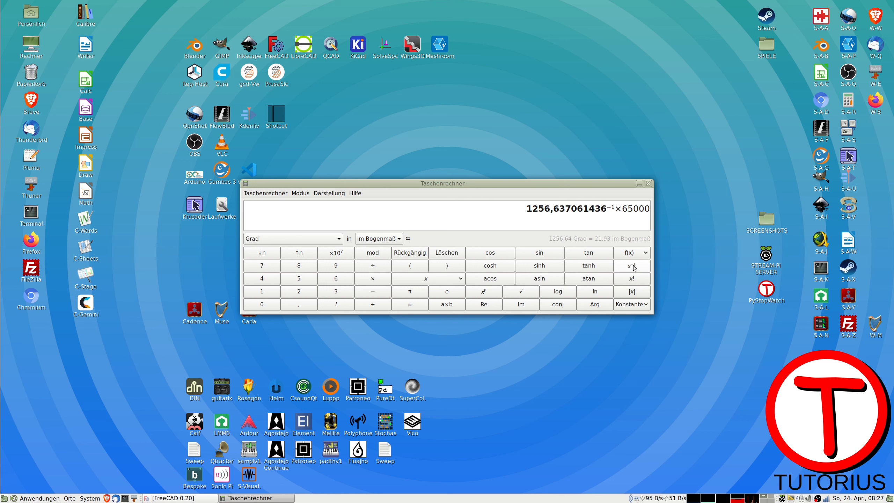
{"action": "key", "text": "Return"}
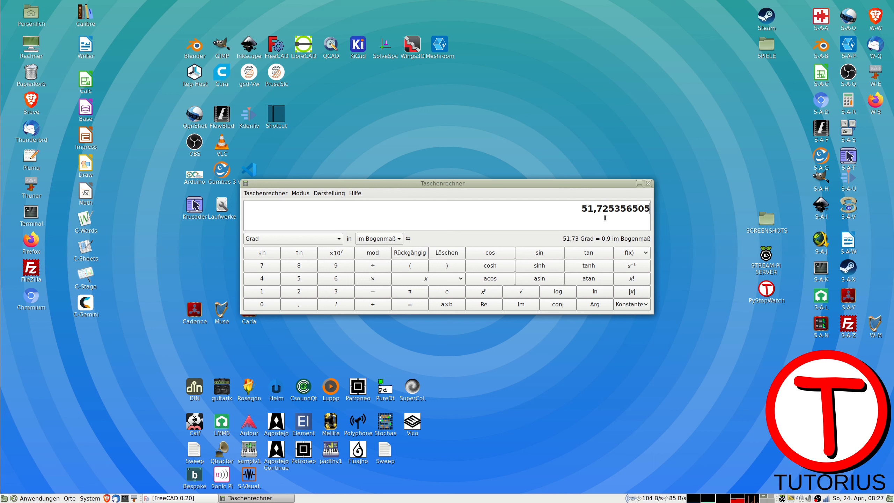
{"action": "key", "text": "Escape"}
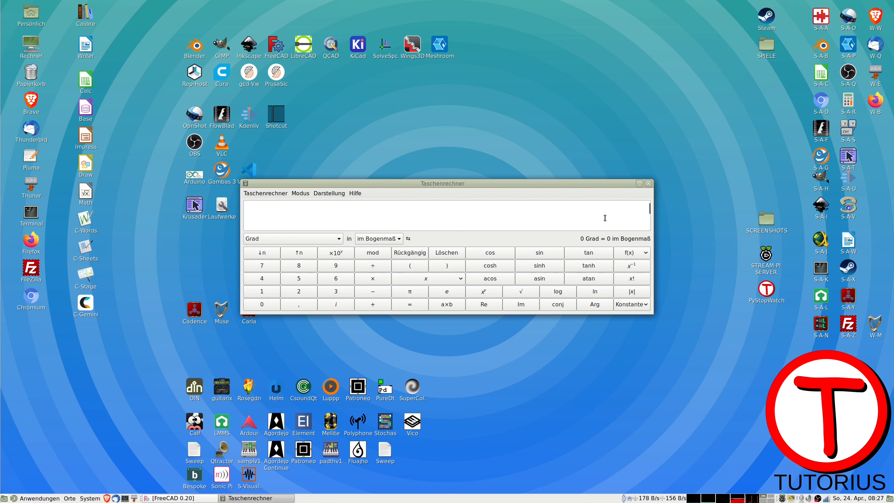
Calculate the area of a circle with radius 25 as 25 × 25 × pi
{"action": "type", "text": "25*25×pi"}
{"action": "key", "text": "Return"}
{"action": "type", "text": "*pi"}
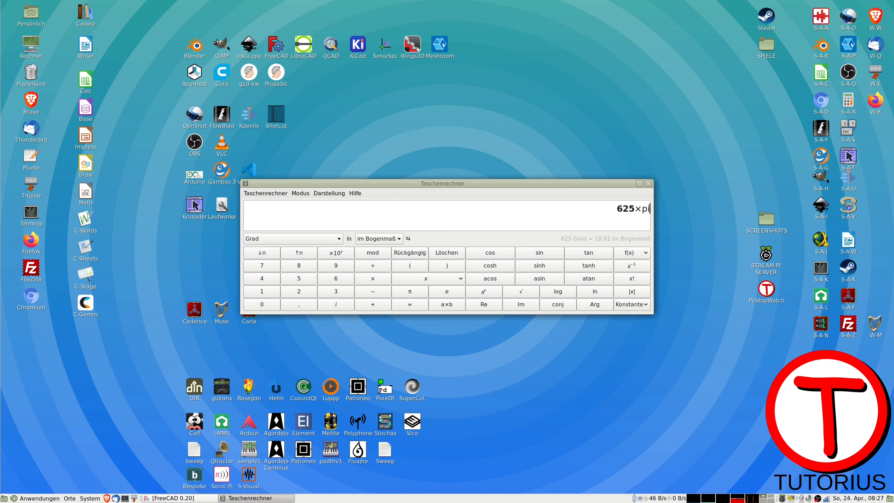
{"action": "key", "text": "Return"}
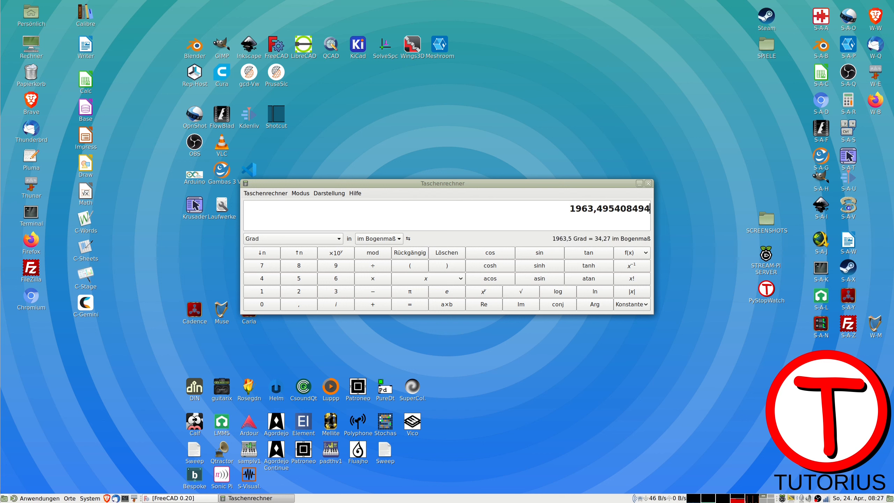
Multiply the reciprocal of the radius-25 circle's area by 85000, and clear the calculator
{"action": "left_click", "coordinate": [636, 266]}
{"action": "type", "text": "*"}
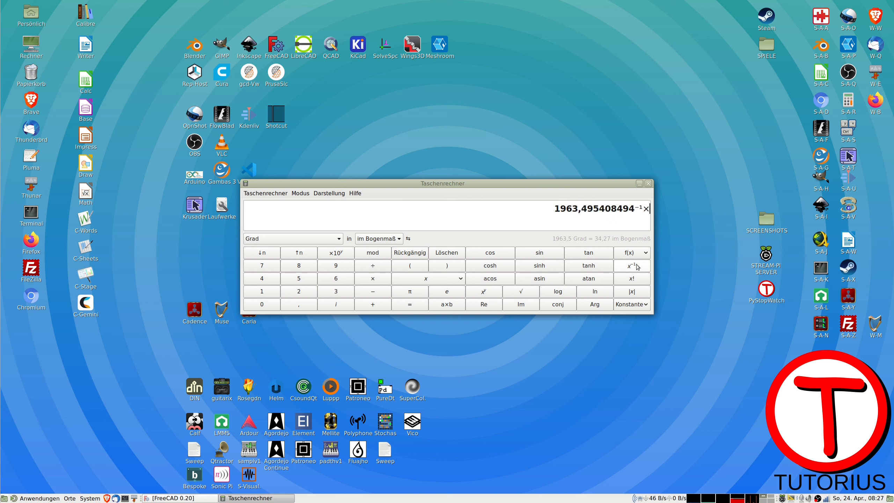
{"action": "type", "text": "850"}
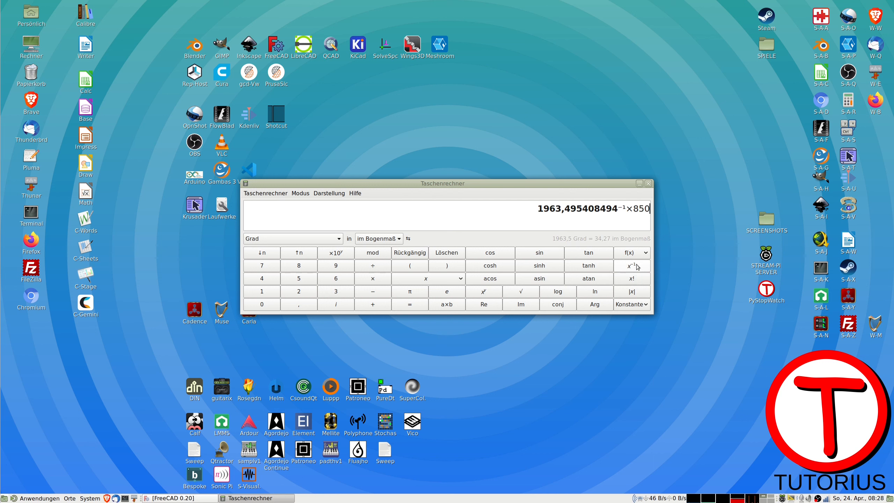
{"action": "type", "text": "00"}
{"action": "key", "text": "Return"}
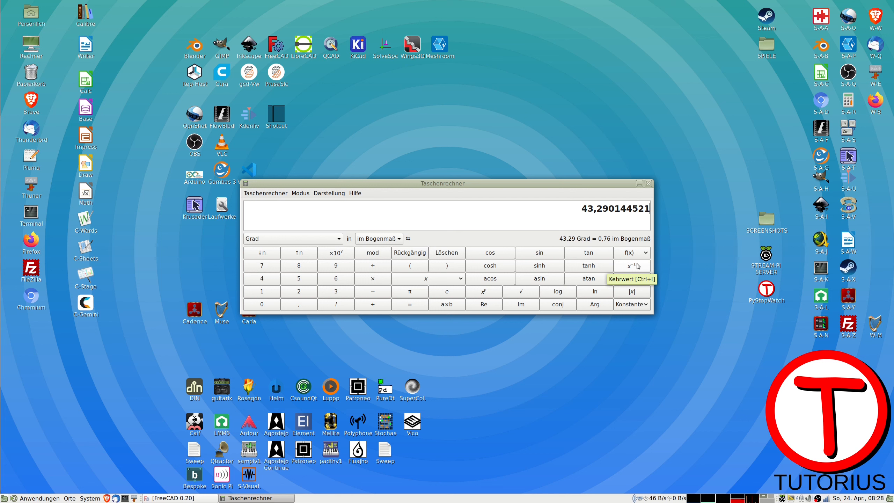
{"action": "key", "text": "Escape"}
Halve the diameter 56, and calculate the circle's area as the square of that radius times pi
{"action": "type", "text": "56"}
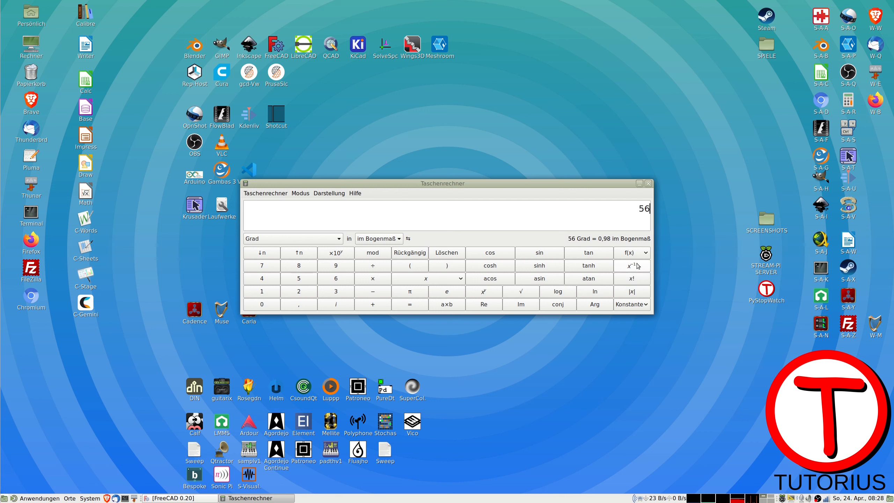
{"action": "type", "text": "/2"}
{"action": "key", "text": "Return"}
{"action": "type", "text": "^2"}
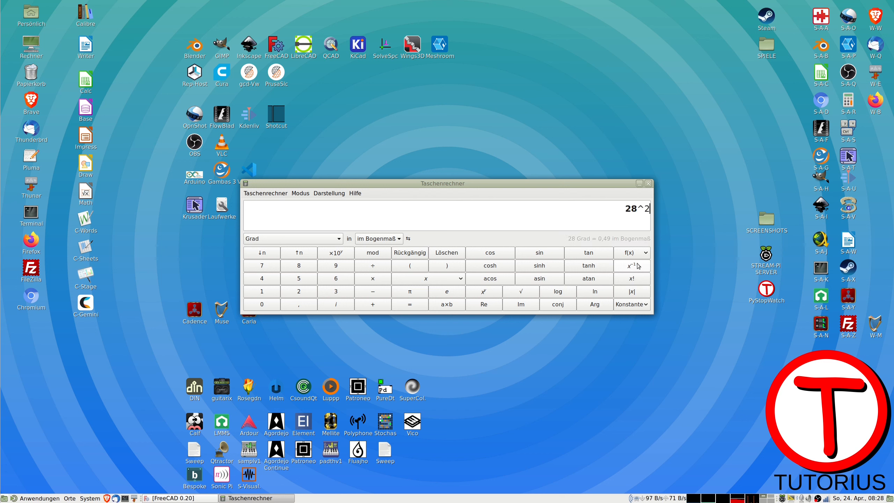
{"action": "type", "text": "*"}
{"action": "key", "text": "ctrl+p"}
{"action": "key", "text": "Return"}
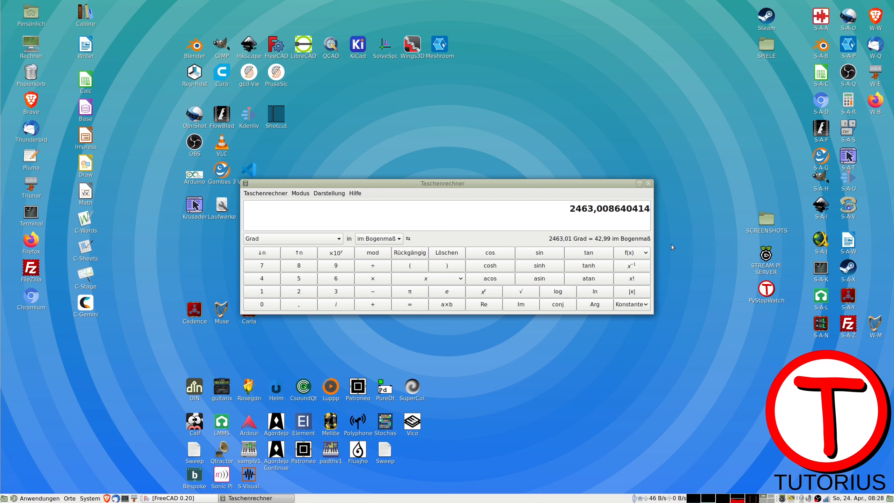
Multiply the reciprocal of the diameter-56 circle's area by 105000, and clear the calculator
{"action": "left_click", "coordinate": [635, 267]}
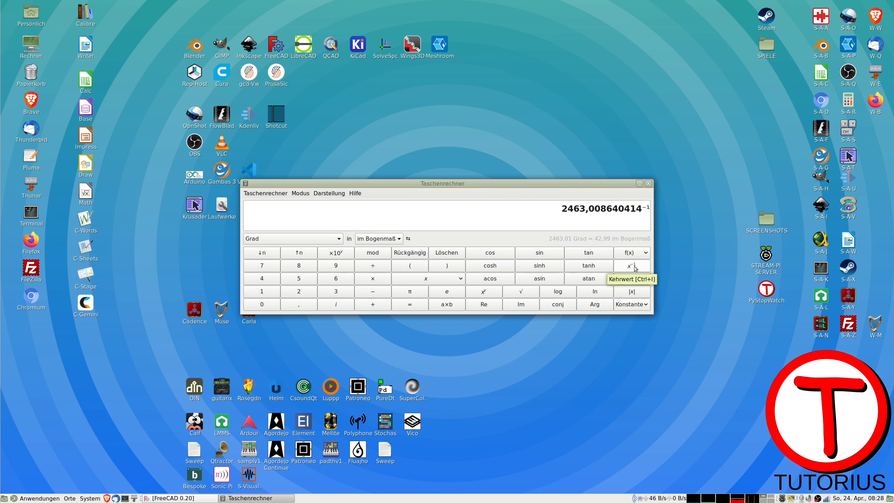
{"action": "type", "text": "*"}
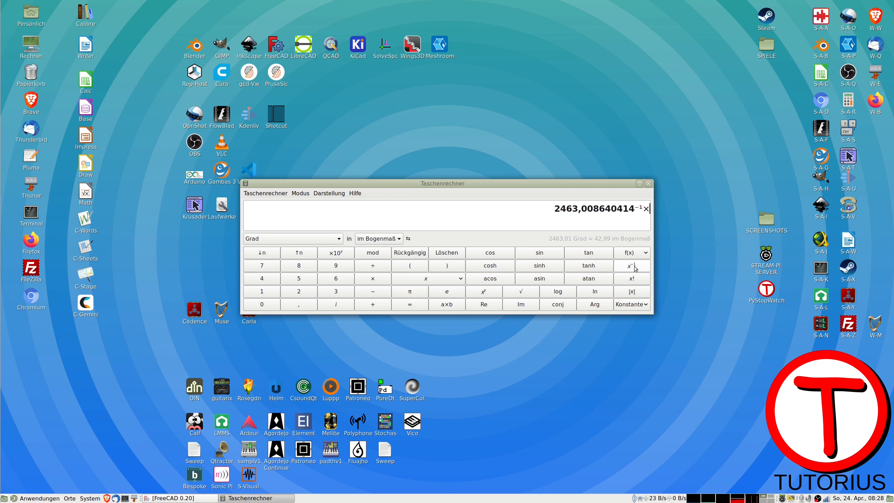
{"action": "type", "text": "105000"}
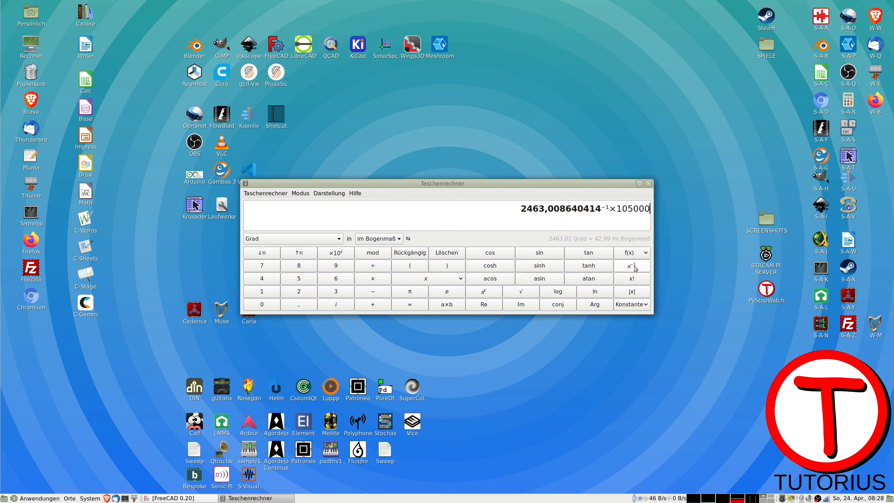
{"action": "key", "text": "Return"}
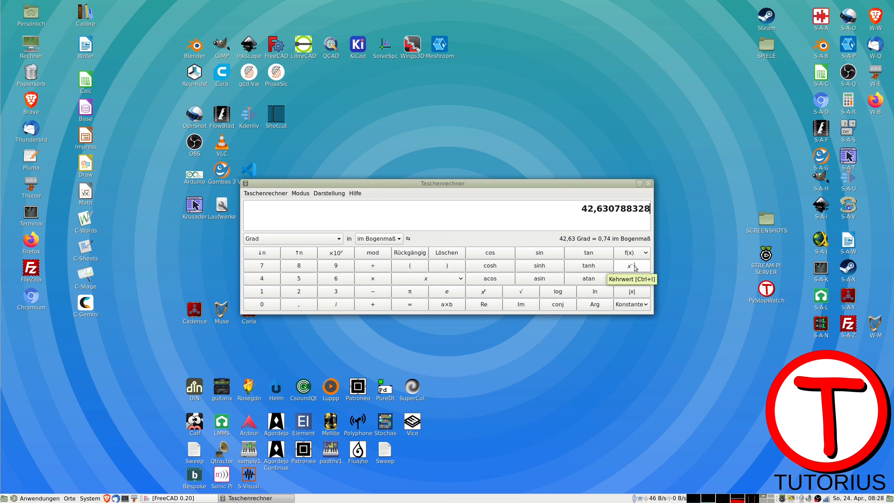
{"action": "key", "text": "Escape"}
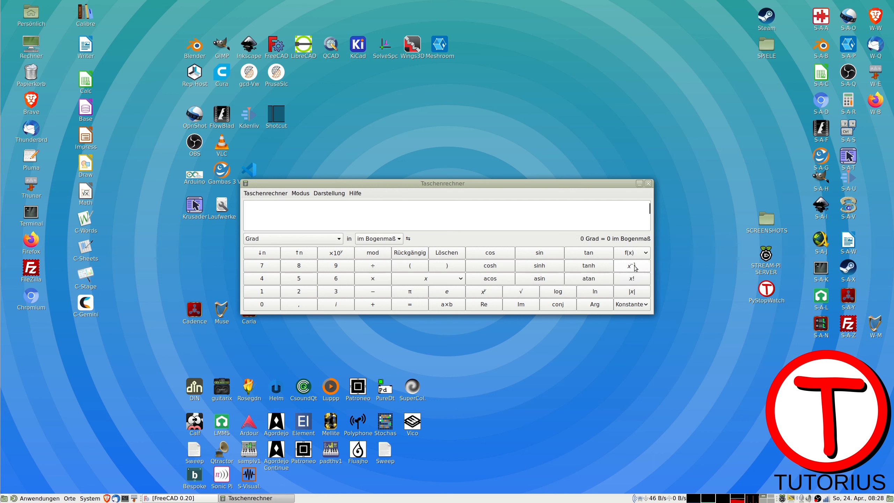
Calculate the area of a circle with radius 30 as 30 × 30 × pi
{"action": "type", "text": "30"}
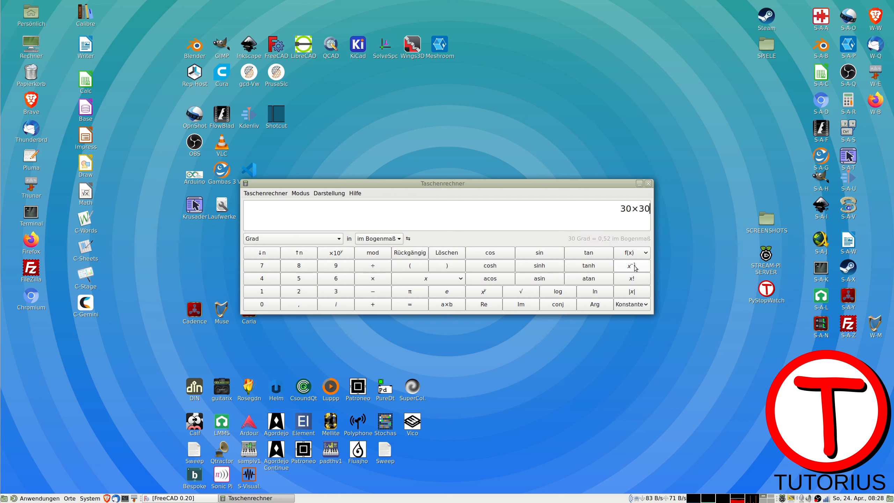
{"action": "type", "text": "*30*pi"}
{"action": "key", "text": "Return"}
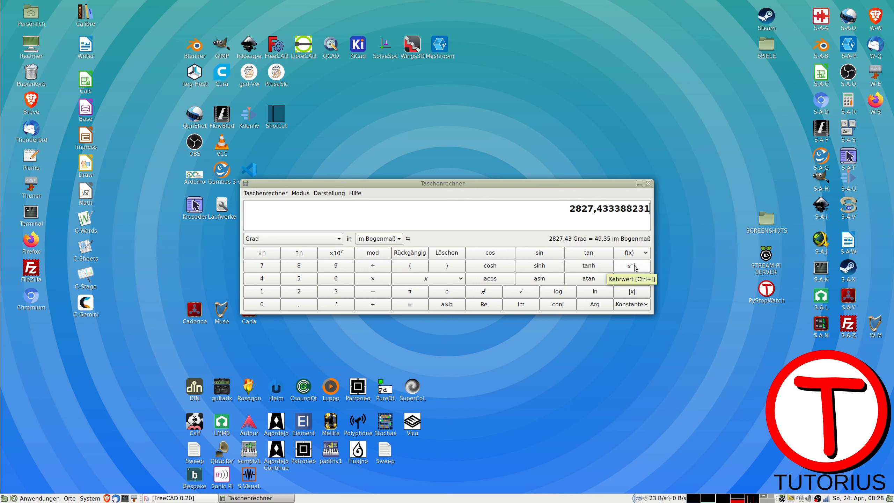
Multiply the reciprocal of the radius-30 circle's area by 130000, and clear the calculator
{"action": "left_click", "coordinate": [635, 267]}
{"action": "type", "text": "*"}
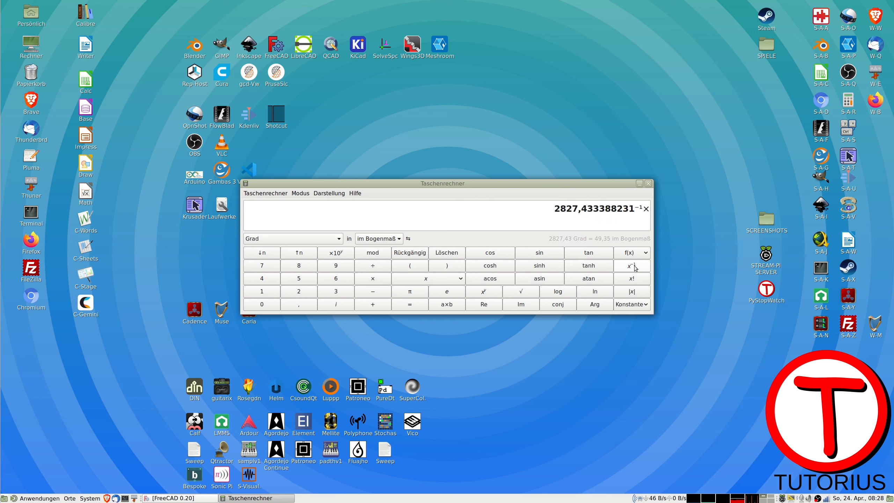
{"action": "type", "text": "130000"}
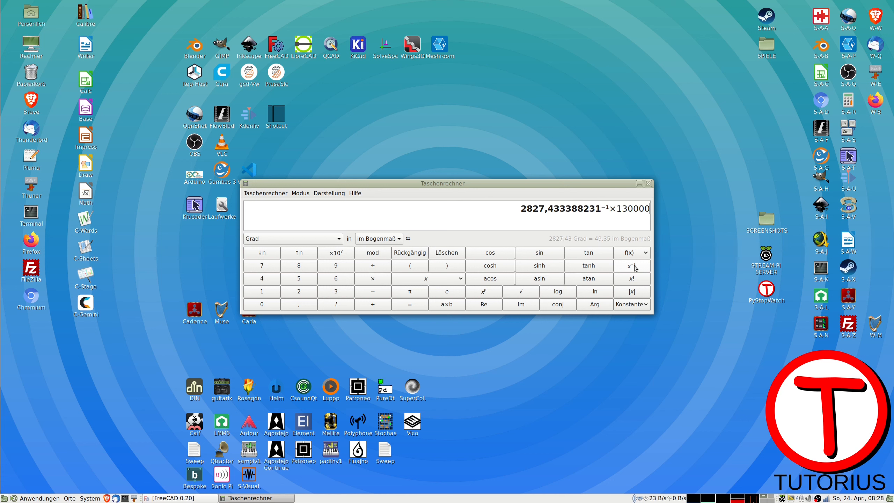
{"action": "key", "text": "Return"}
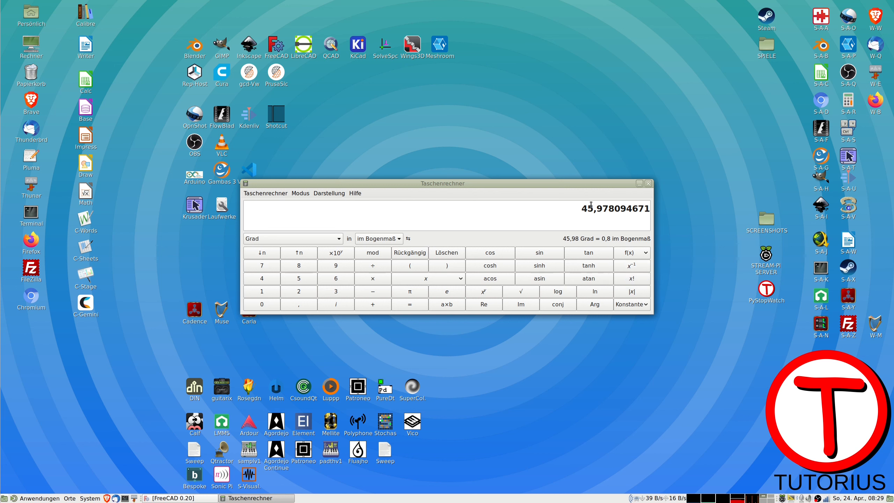
{"action": "key", "text": "Escape"}
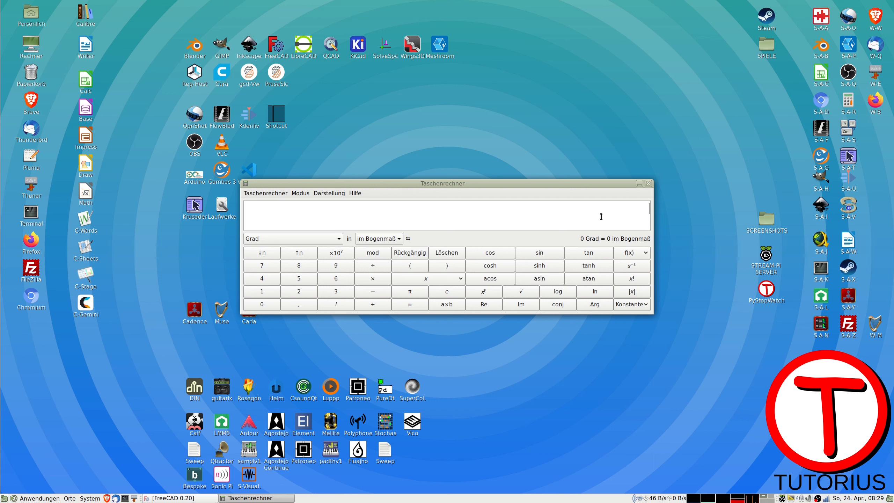
Calculate the area of a circle with radius 33 as 33^2 × pi
{"action": "type", "text": "33"}
{"action": "type", "text": "^2*"}
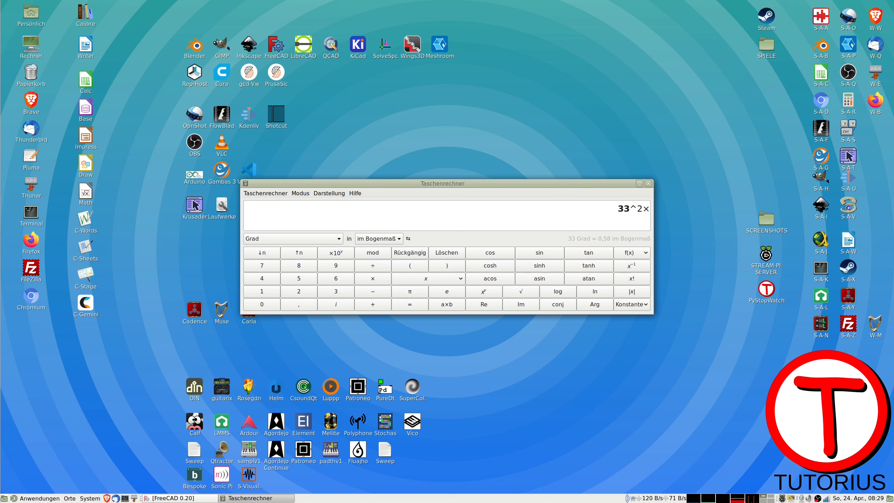
{"action": "type", "text": "pi"}
{"action": "key", "text": "Return"}
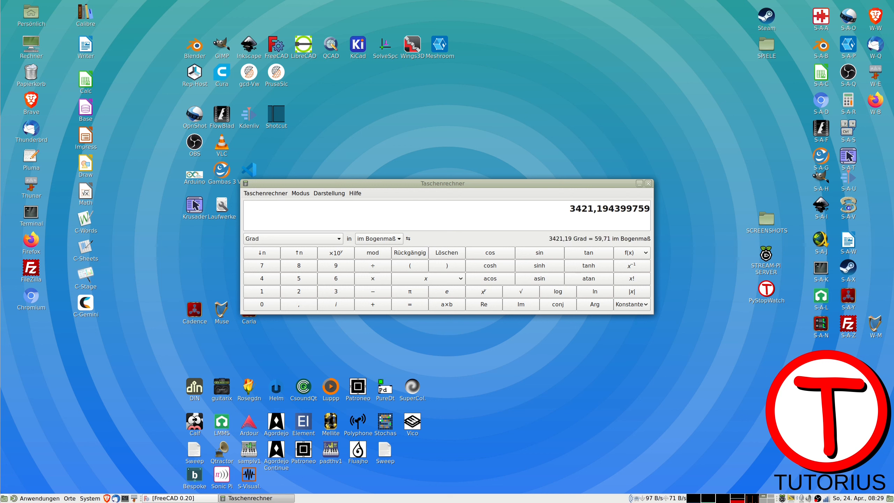
Multiply the reciprocal of the radius-33 circle's area by 150000, and clear the calculator
{"action": "left_click", "coordinate": [632, 267]}
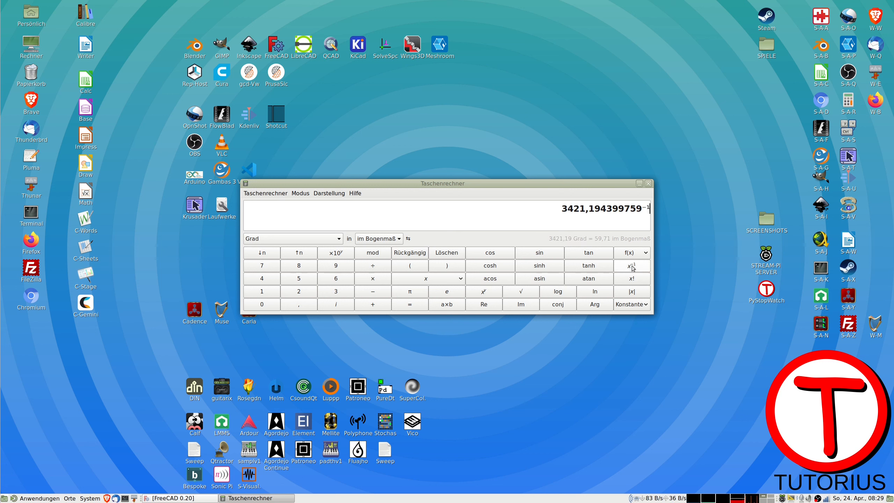
{"action": "type", "text": "*"}
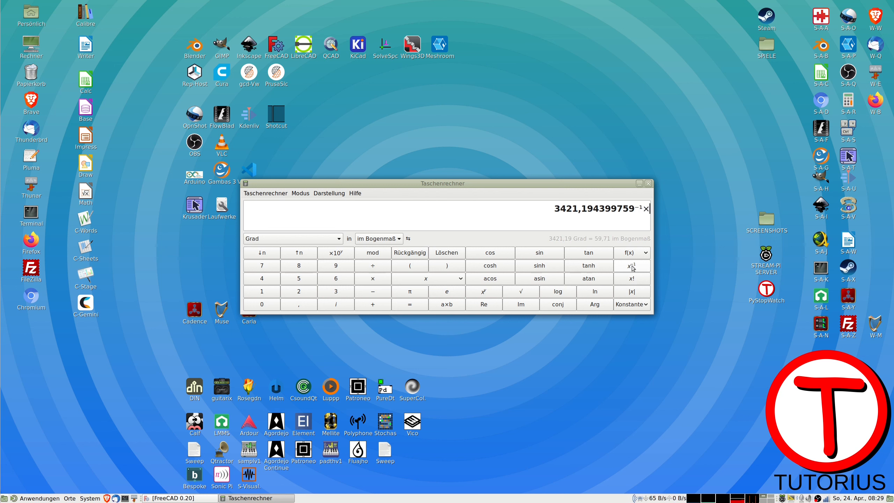
{"action": "type", "text": "150000"}
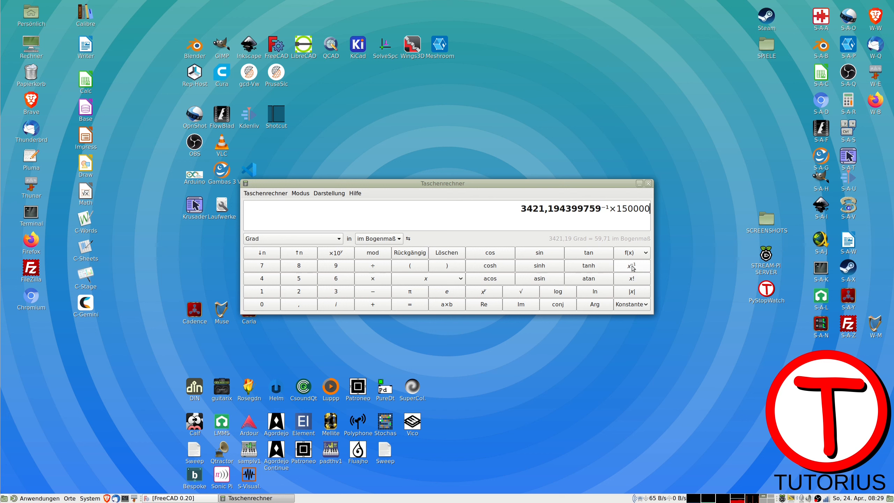
{"action": "key", "text": "Return"}
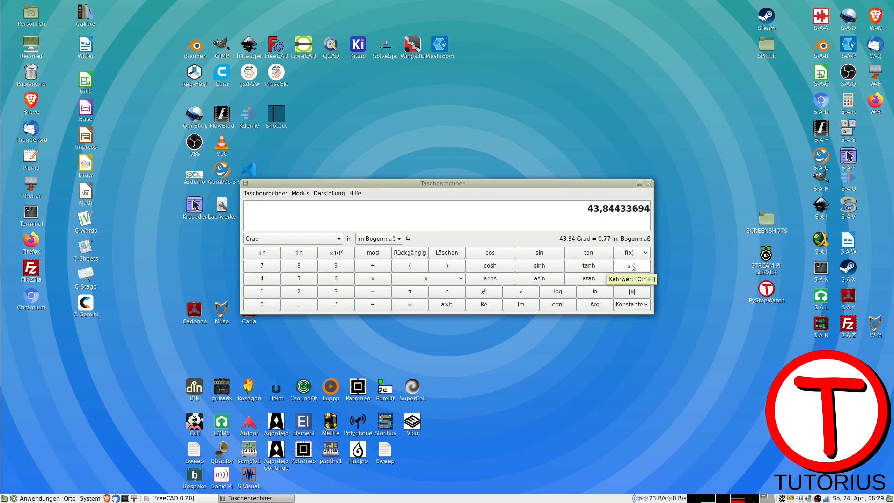
{"action": "key", "text": "Escape"}
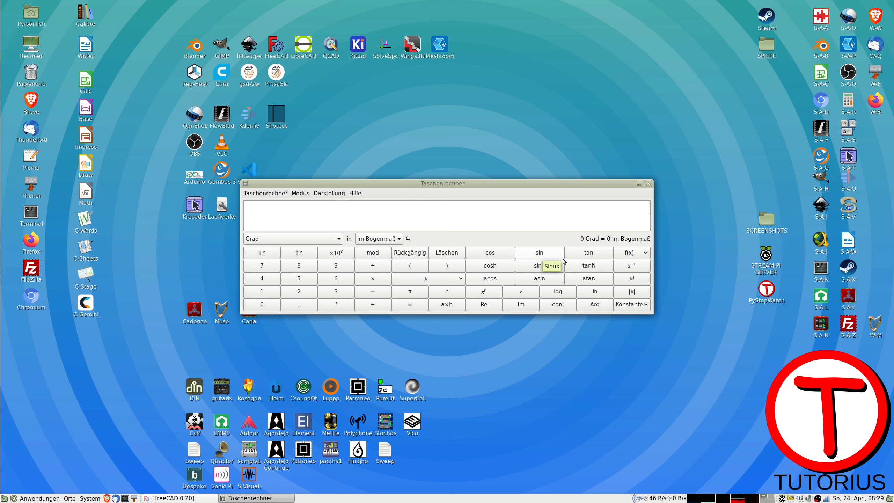
Switch to FreeCAD and start a sketch on the XY plane of a new body
{"action": "key", "text": "alt+Tab"}
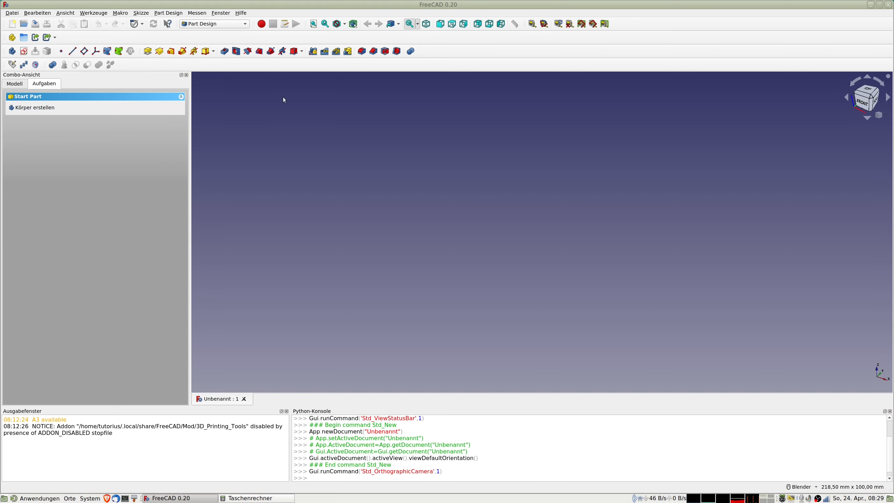
{"action": "left_click", "coordinate": [13, 52]}
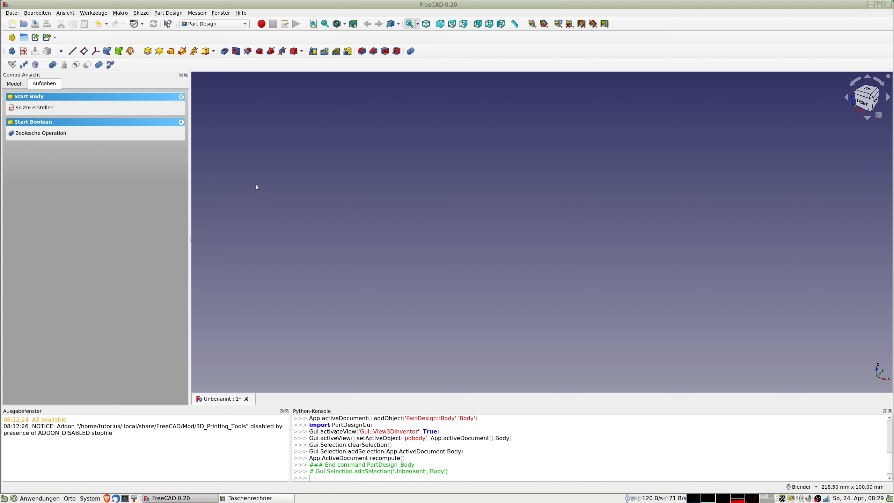
{"action": "left_click", "coordinate": [24, 51]}
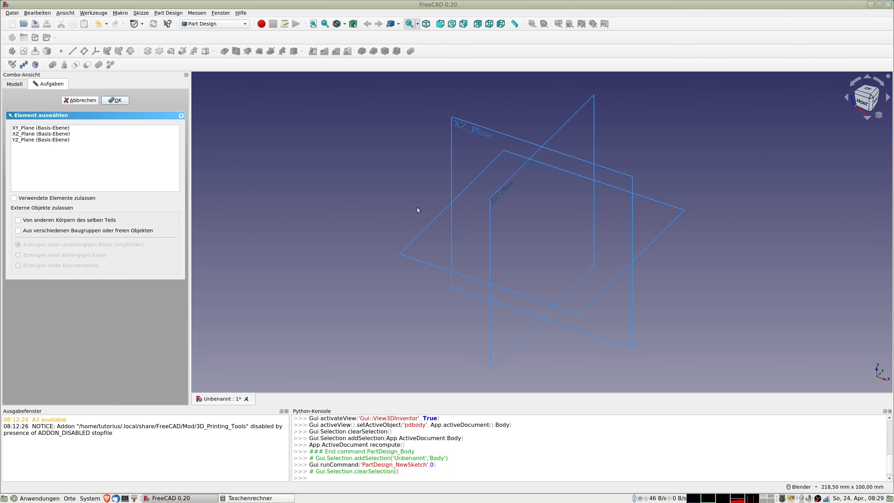
{"action": "left_click", "coordinate": [51, 128]}
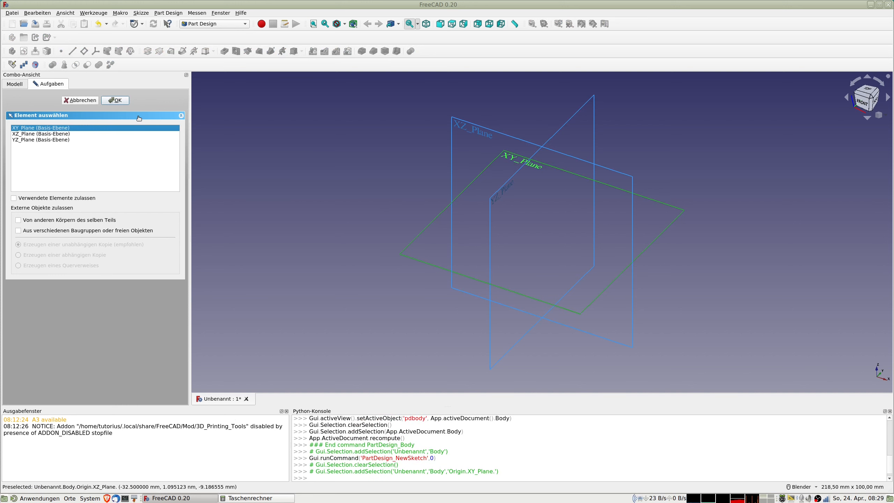
{"action": "left_click", "coordinate": [118, 101]}
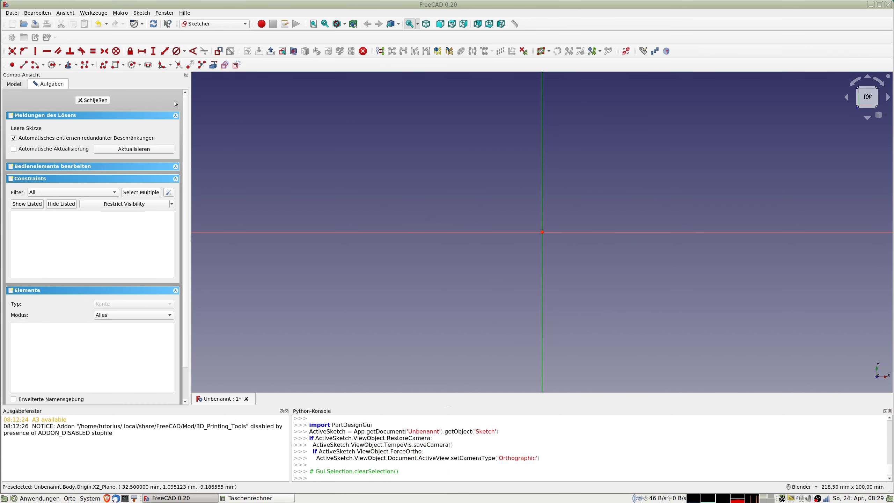
Draw two concentric circles centred on the origin with radii of about 22.6 mm and 18.8 mm, and close the sketch
{"action": "left_click", "coordinate": [51, 66]}
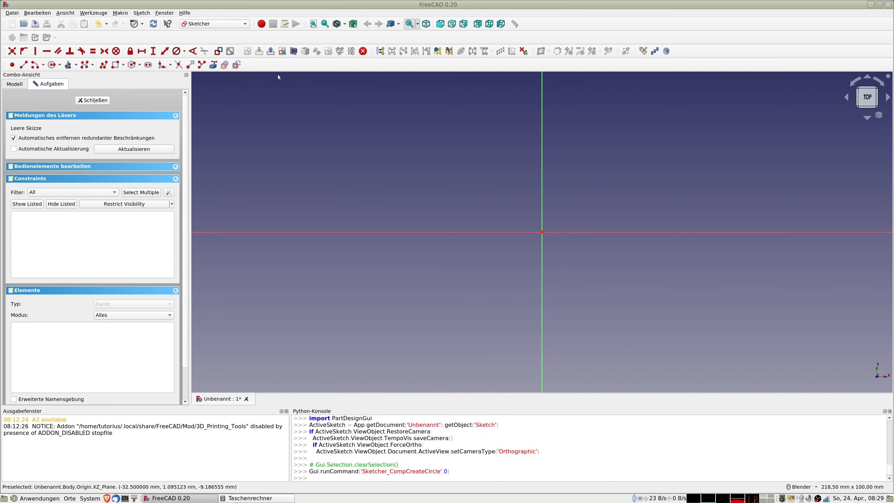
{"action": "left_click", "coordinate": [542, 232]}
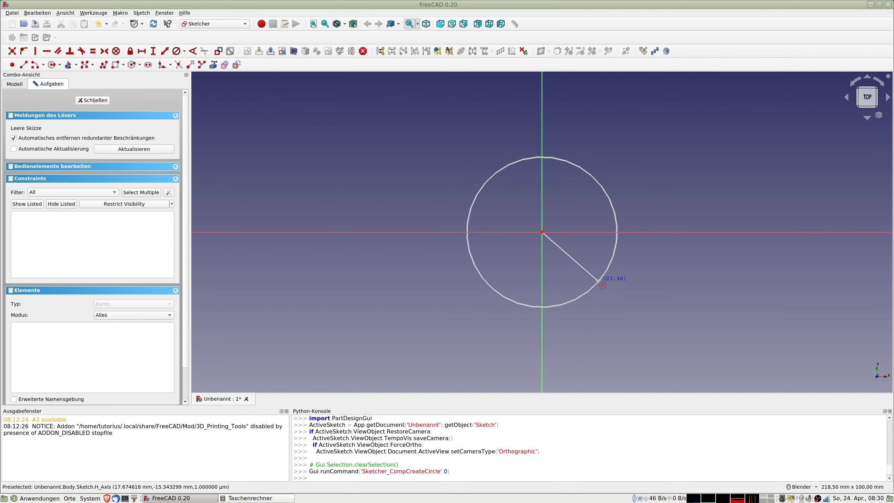
{"action": "left_click", "coordinate": [596, 278]}
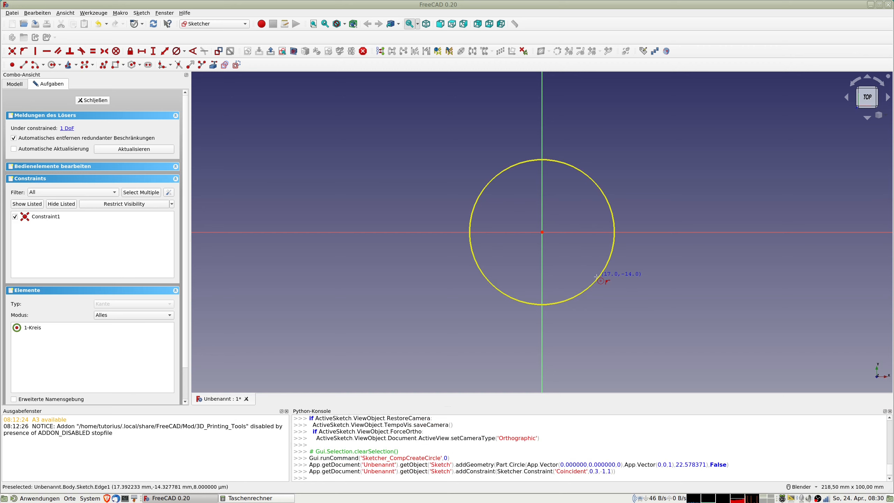
{"action": "left_click", "coordinate": [542, 232]}
{"action": "left_click", "coordinate": [584, 278]}
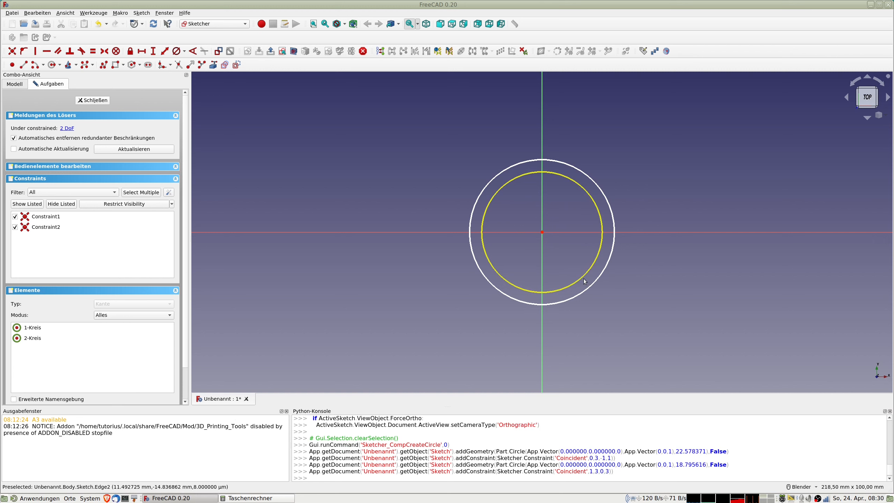
{"action": "left_click", "coordinate": [607, 282]}
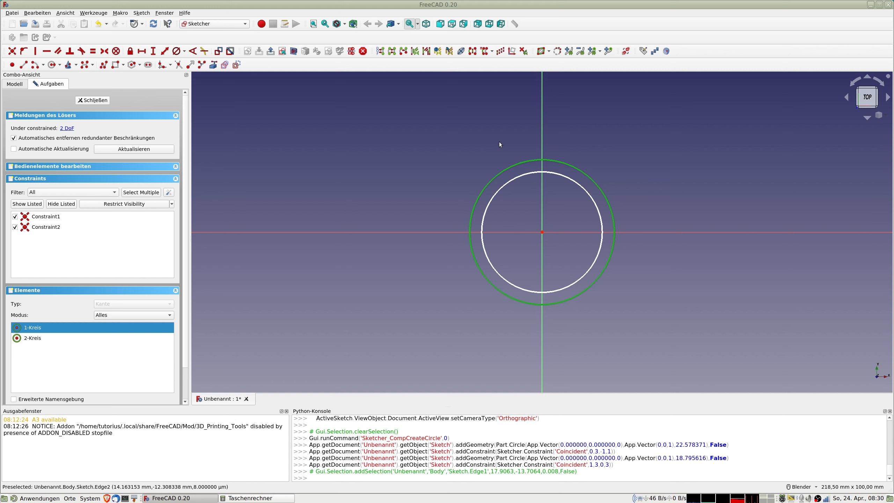
{"action": "left_click", "coordinate": [97, 101]}
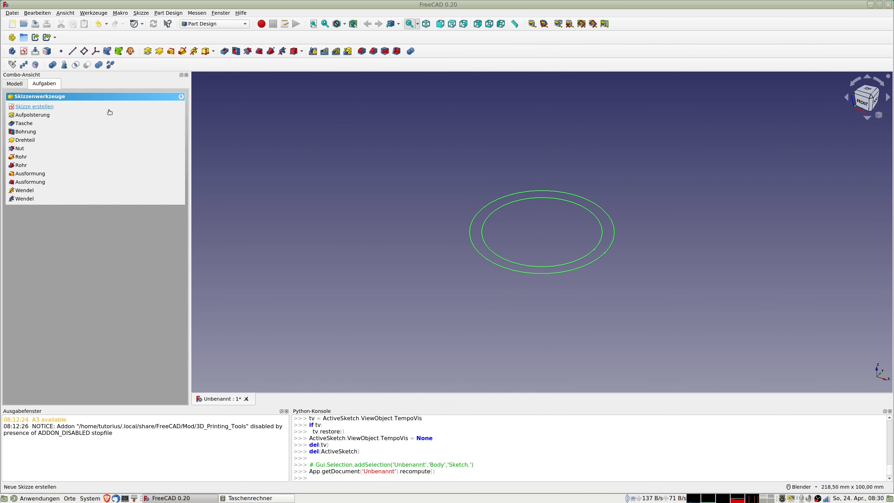
Switch to the Spreadsheet workbench and create a new spreadsheet in the document
{"action": "left_click", "coordinate": [214, 24]}
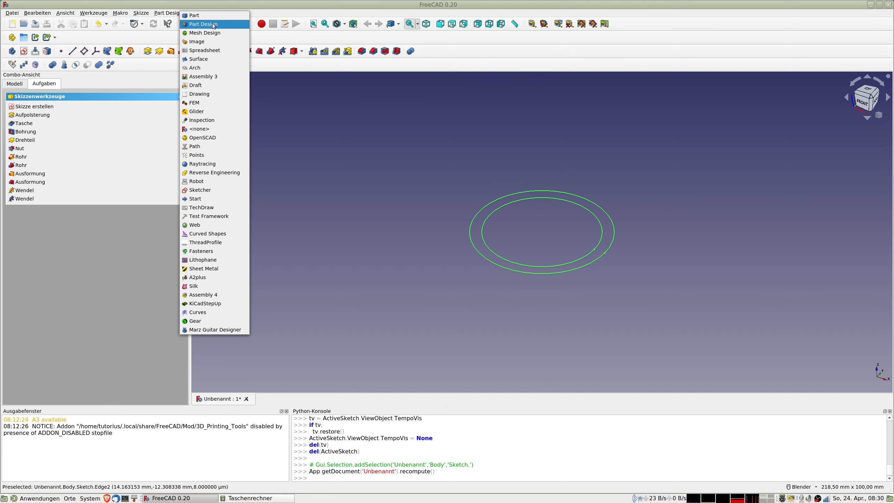
{"action": "left_click", "coordinate": [210, 52]}
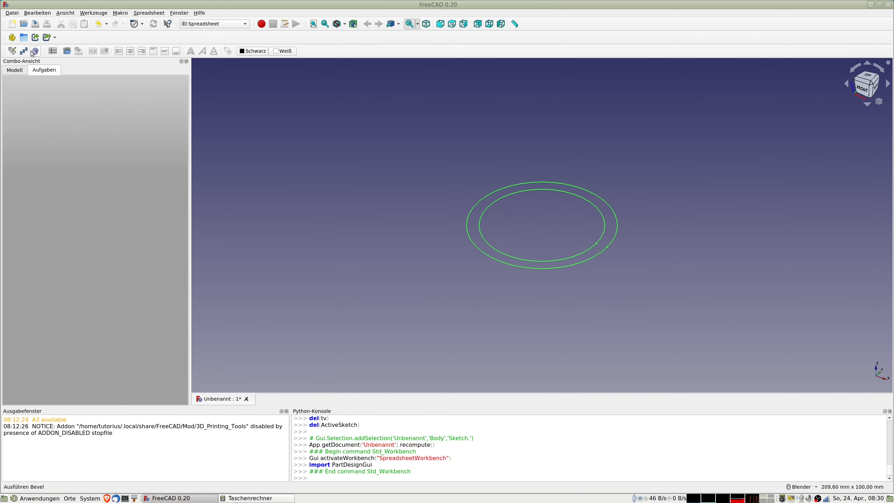
{"action": "left_click", "coordinate": [53, 51]}
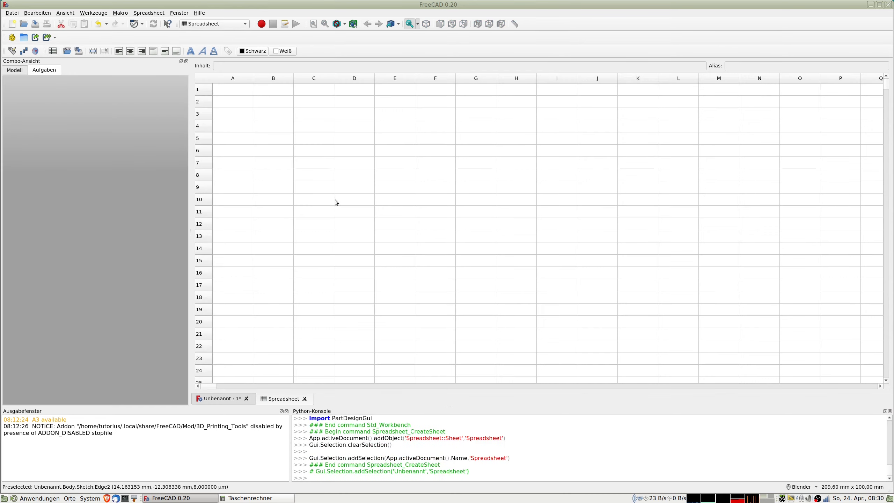
Tile the 3D view and the spreadsheet side by side, with a wide 3D view and a narrow spreadsheet window
{"action": "left_click", "coordinate": [224, 401]}
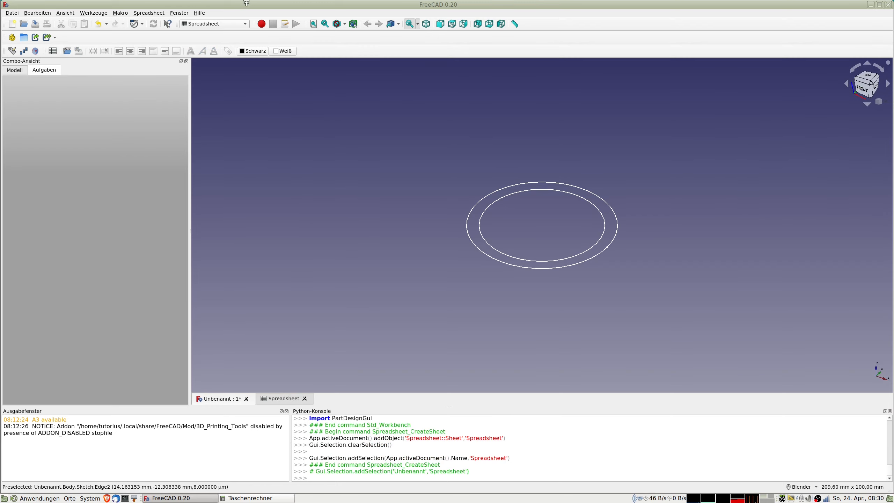
{"action": "left_click", "coordinate": [154, 15]}
{"action": "mouse_move", "coordinate": [181, 14]}
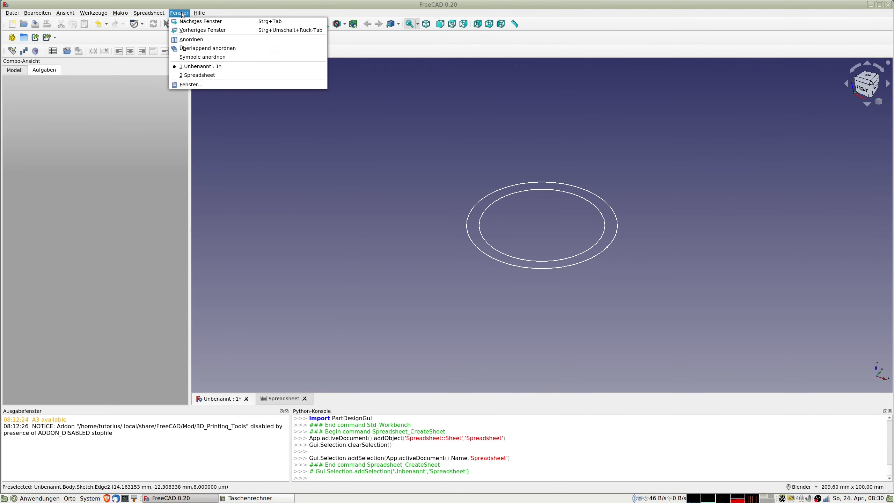
{"action": "left_click", "coordinate": [192, 39]}
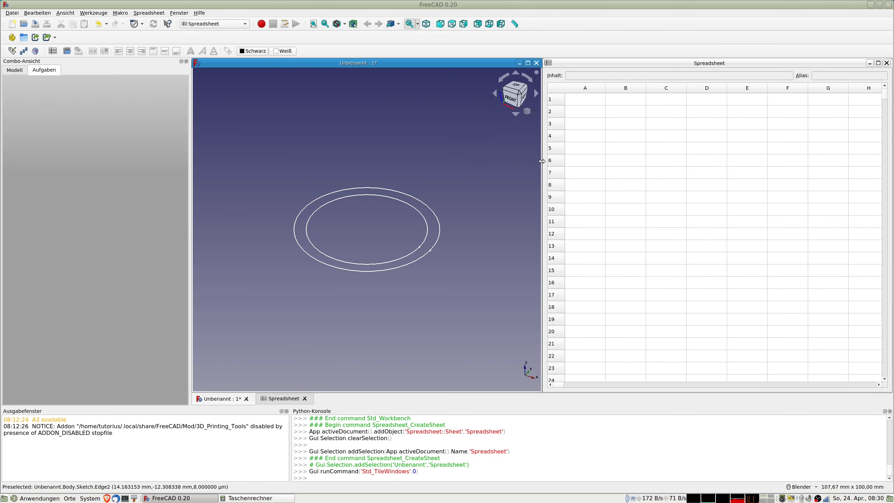
{"action": "left_click_drag", "start_coordinate": [542, 164], "coordinate": [725, 180]}
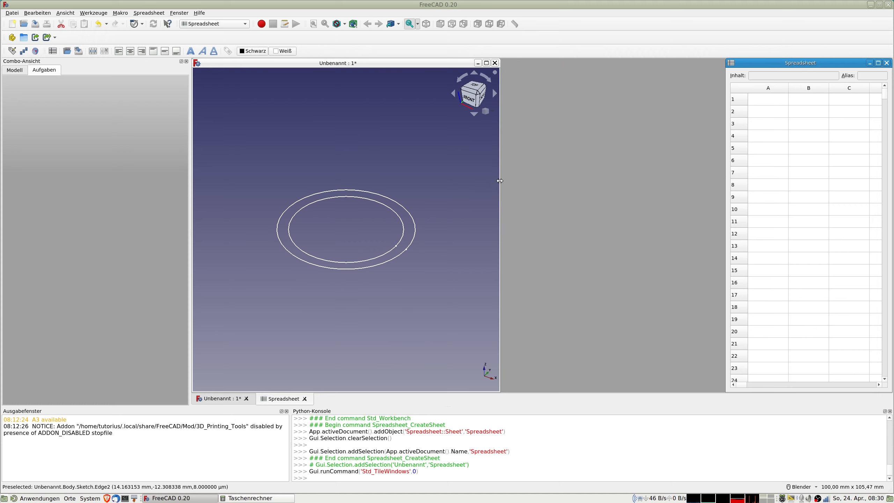
{"action": "left_click_drag", "start_coordinate": [499, 180], "coordinate": [723, 220]}
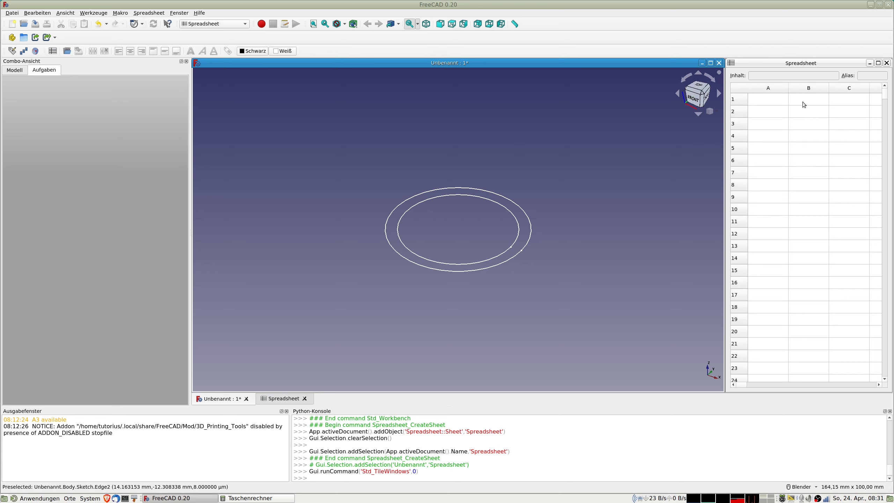
{"action": "left_click", "coordinate": [764, 113]}
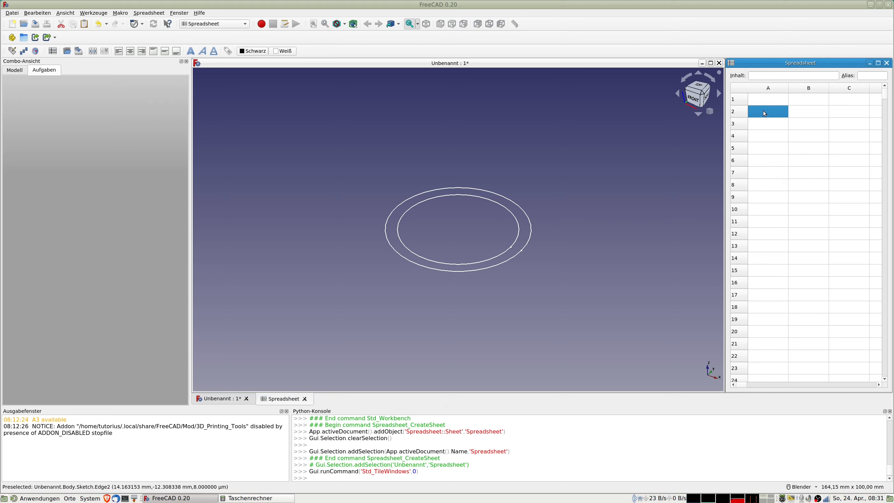
{"action": "type", "text": "r1"}
{"action": "left_click", "coordinate": [799, 115]}
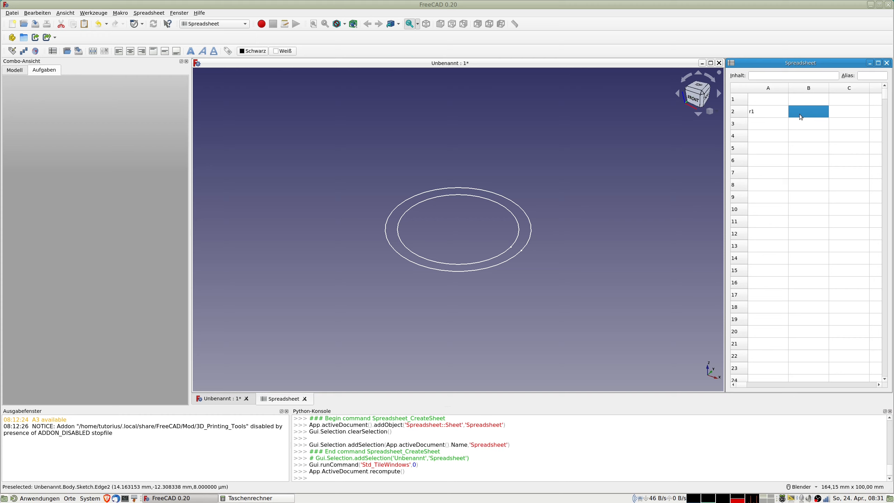
Enter the label d1 in spreadsheet cell A2 and the value 30 in cell B2
{"action": "left_click", "coordinate": [771, 113]}
{"action": "type", "text": "d1"}
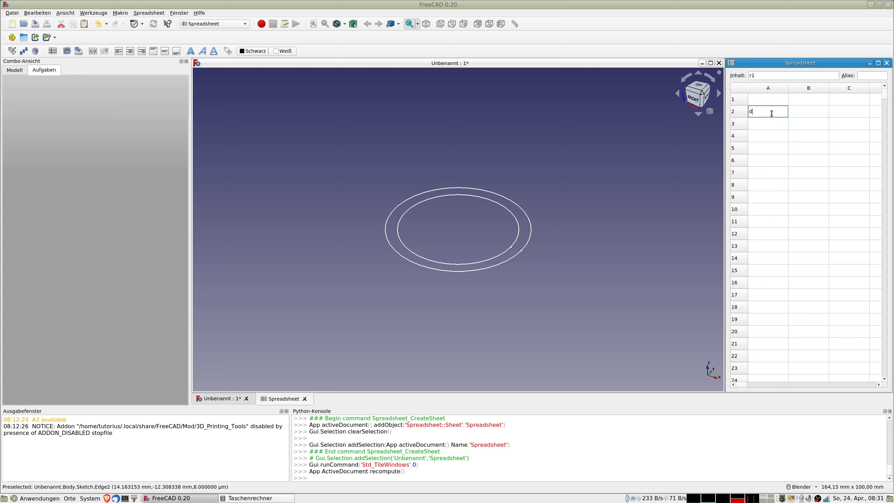
{"action": "left_click", "coordinate": [801, 113]}
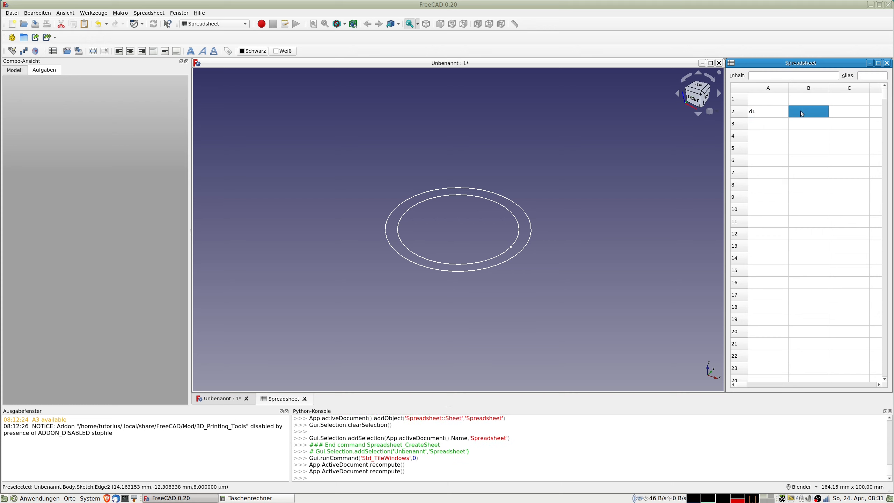
{"action": "type", "text": "30"}
{"action": "key", "text": "Return"}
Enter the label d2 in cell A3 and the formula =B2+1 in cell B3
{"action": "key", "text": "Left"}
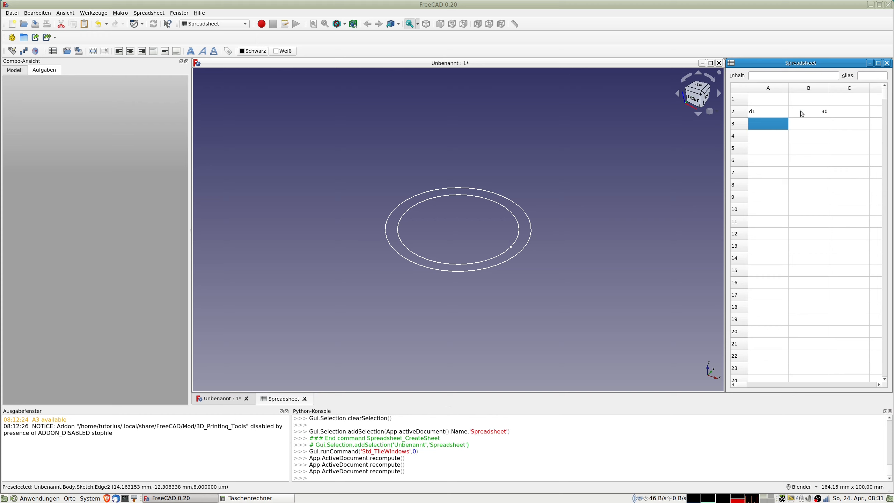
{"action": "type", "text": "d2"}
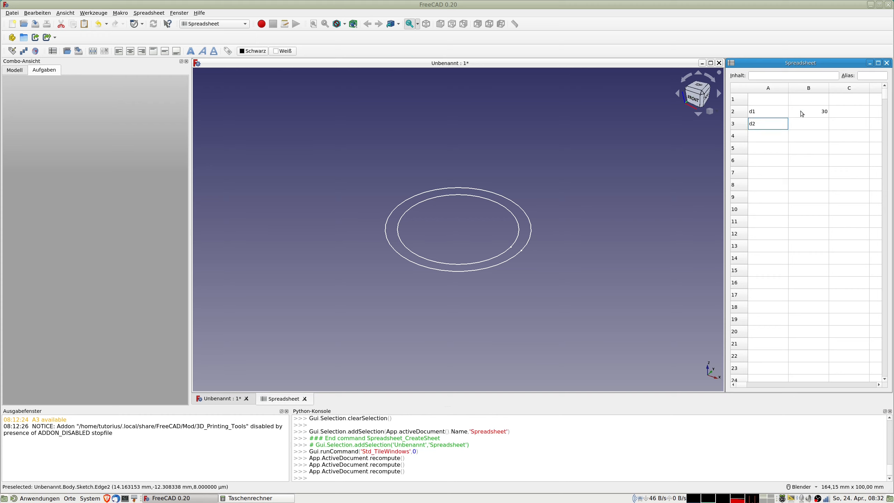
{"action": "key", "text": "Return"}
{"action": "key", "text": "Up"}
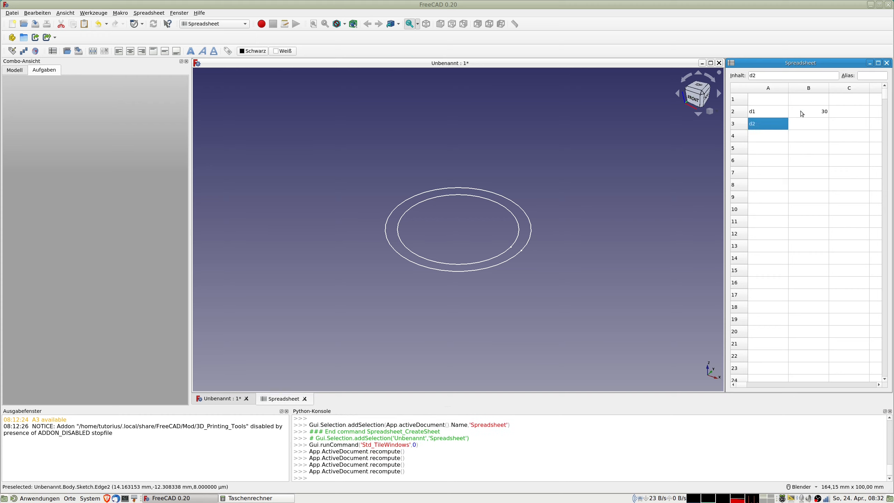
{"action": "key", "text": "Right"}
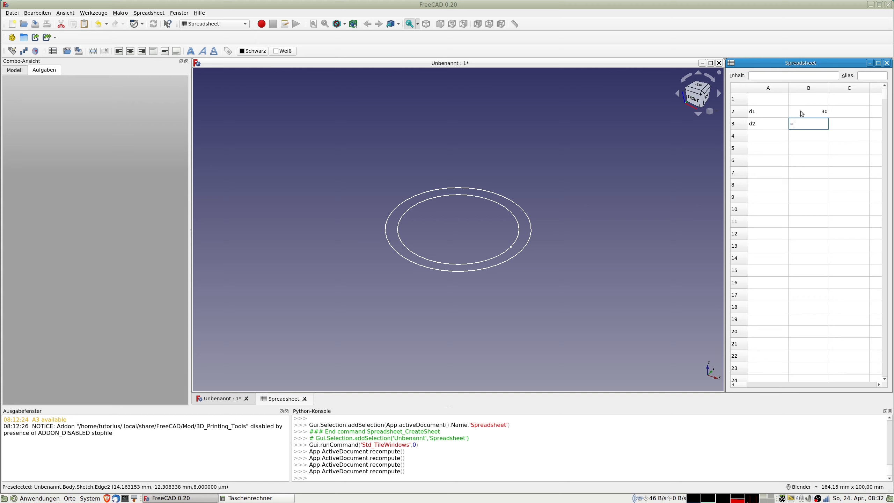
{"action": "type", "text": "B"}
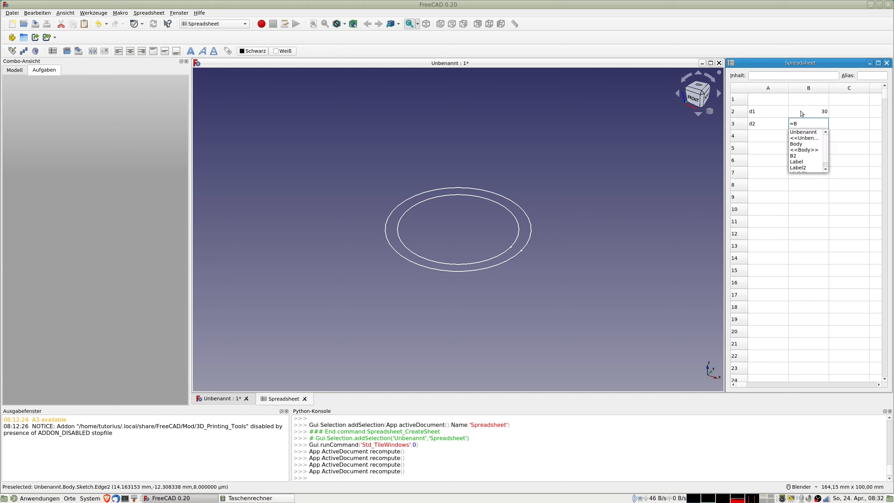
{"action": "type", "text": "2"}
{"action": "key", "text": "Return"}
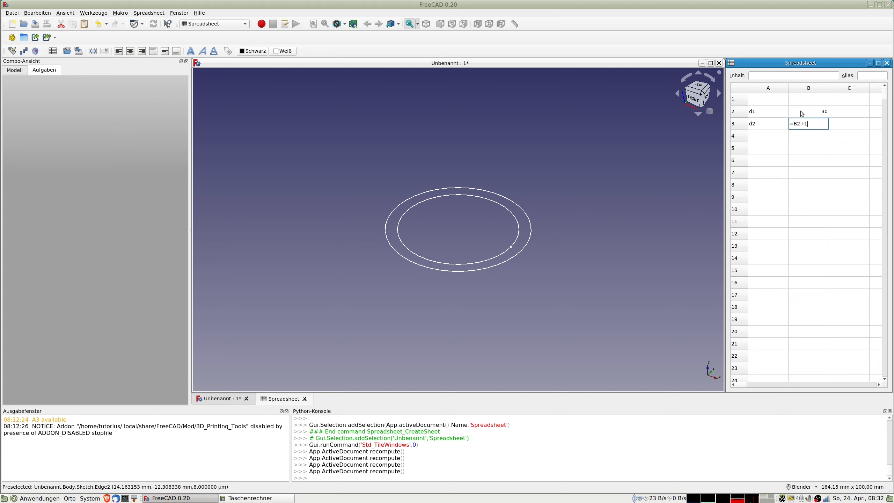
{"action": "key", "text": "Return"}
Enter the label h1 in cell A4 and the value 63,66 in cell B4
{"action": "key", "text": "Left"}
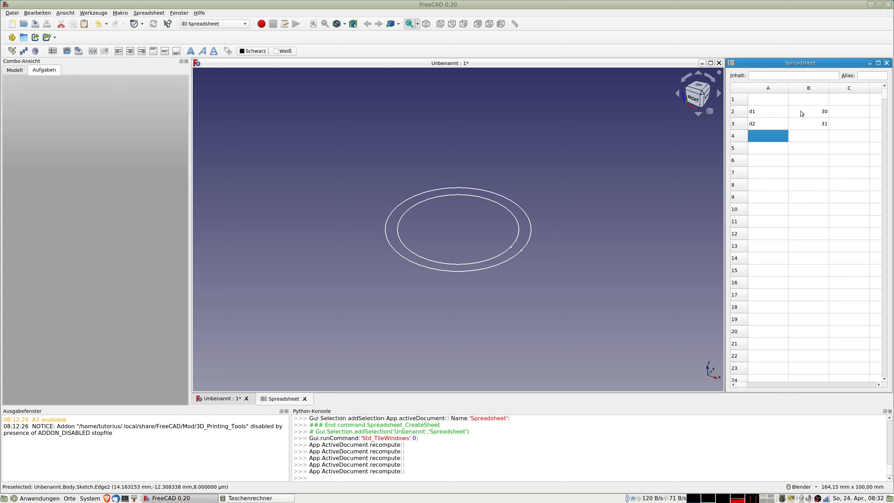
{"action": "type", "text": "h1"}
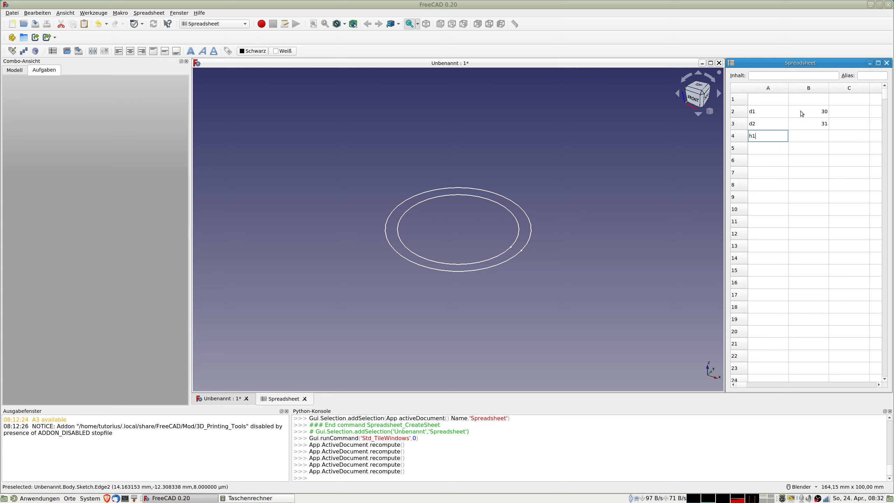
{"action": "key", "text": "Return"}
{"action": "key", "text": "Up"}
{"action": "key", "text": "Right"}
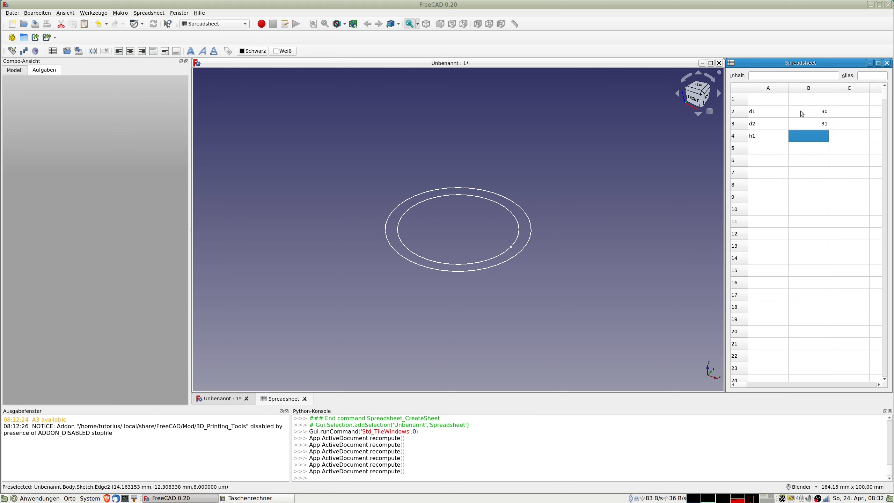
{"action": "type", "text": "63,66"}
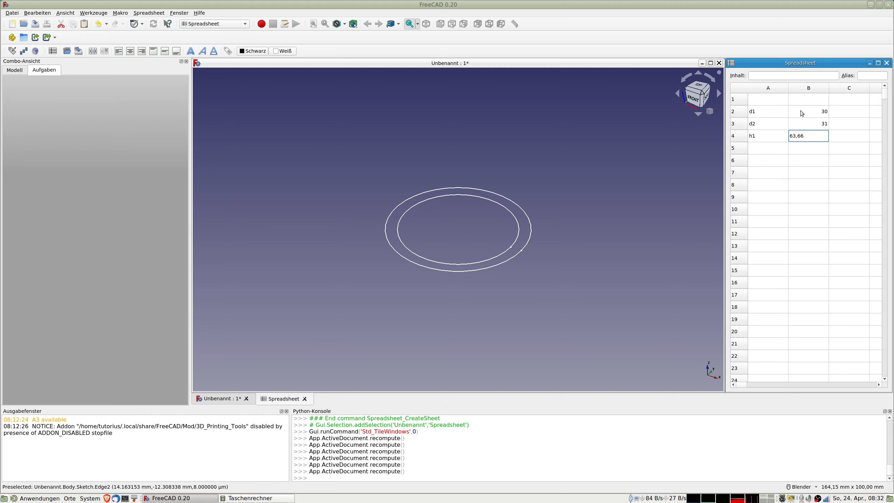
{"action": "key", "text": "Return"}
{"action": "key", "text": "Up"}
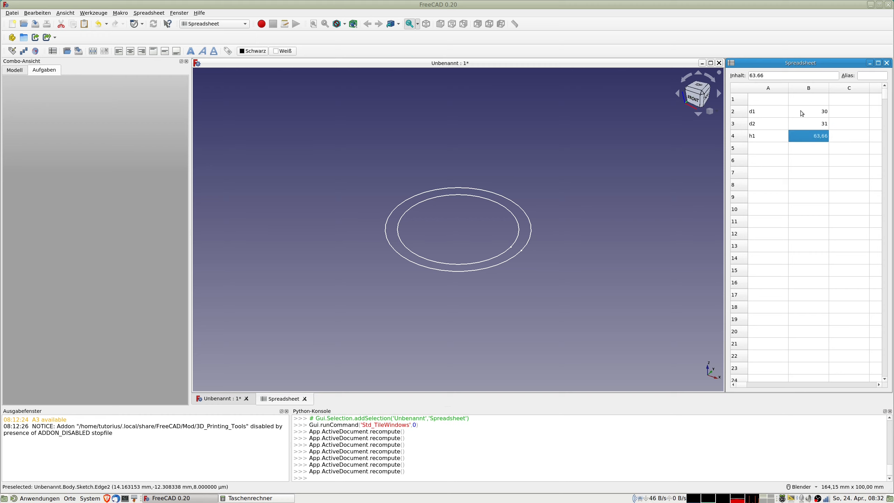
{"action": "key", "text": "Down"}
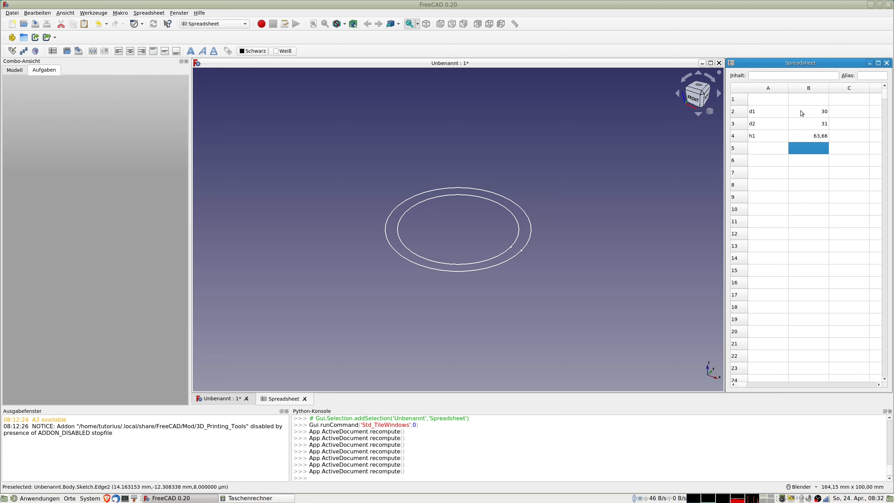
{"action": "key", "text": "Left"}
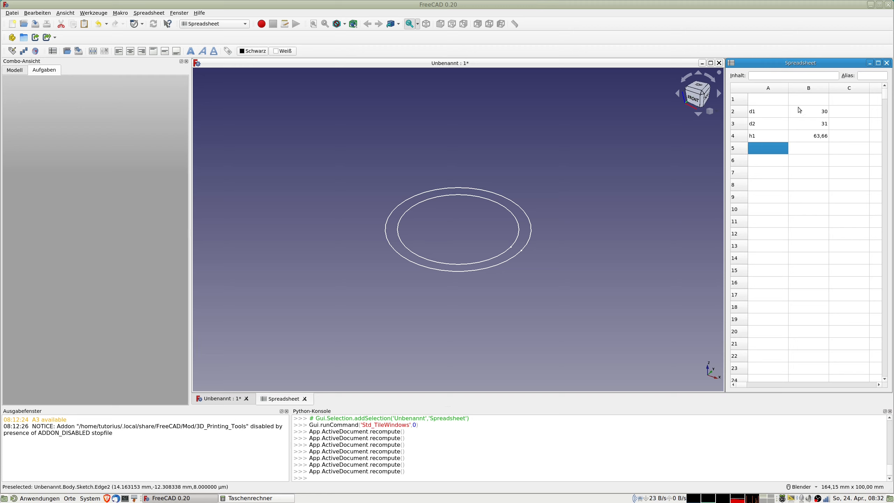
Set aliases for column B, rows 2 to 4, with the Alias manager and close it
{"action": "left_click", "coordinate": [12, 52]}
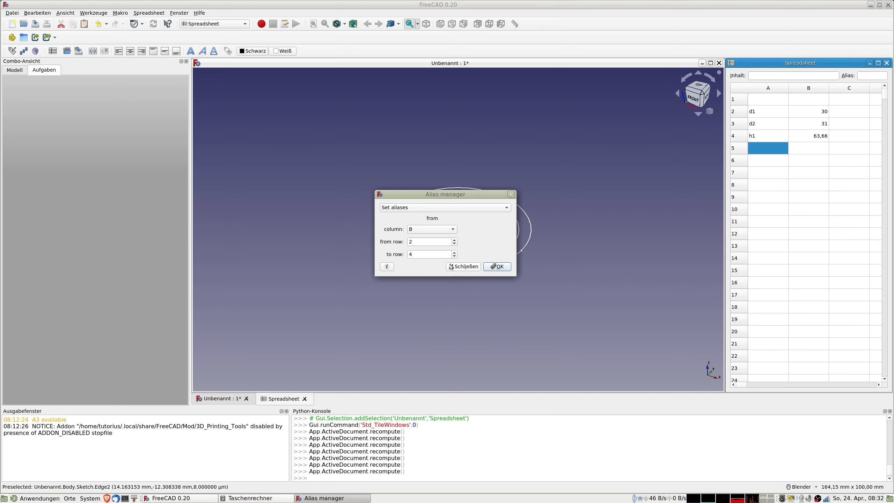
{"action": "left_click", "coordinate": [496, 267]}
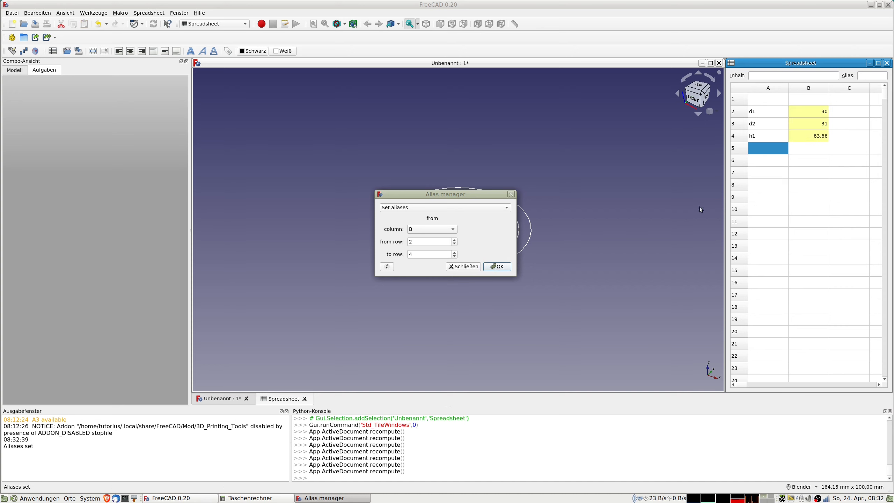
{"action": "left_click", "coordinate": [464, 267]}
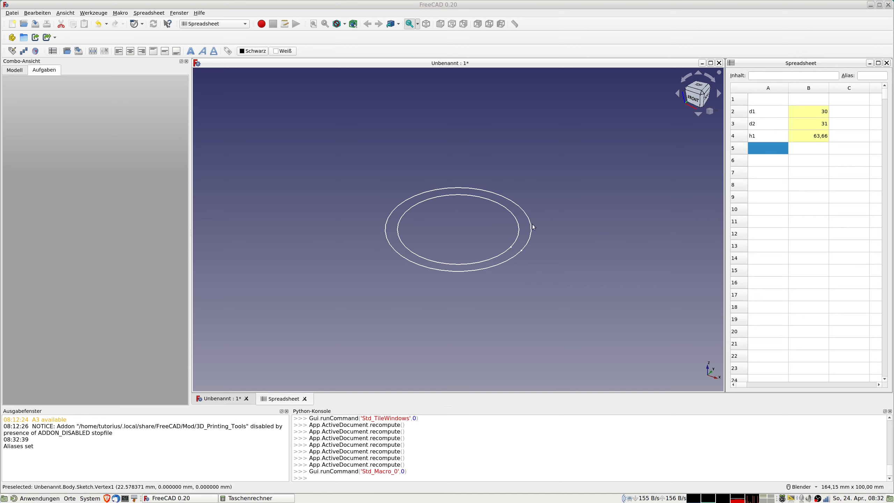
Reopen the sketch with the two concentric circles for editing
{"action": "middle_click_drag", "start_coordinate": [473, 251], "coordinate": [432, 287]}
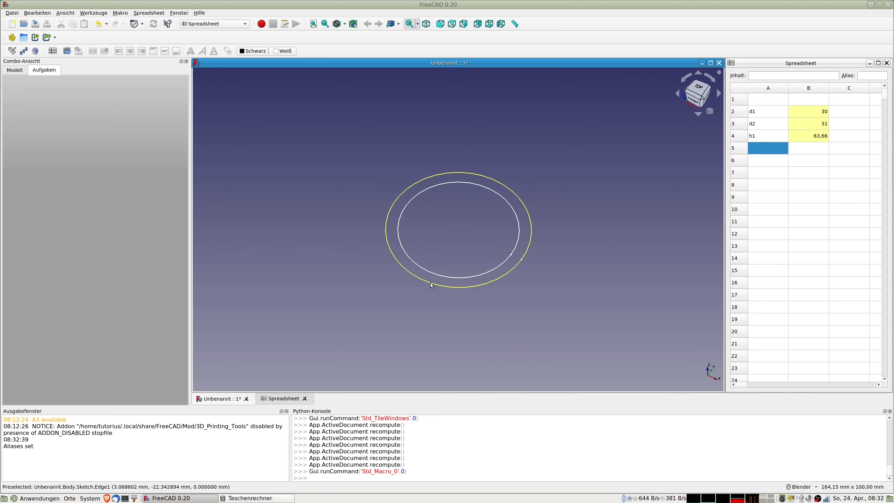
{"action": "left_click", "coordinate": [15, 71]}
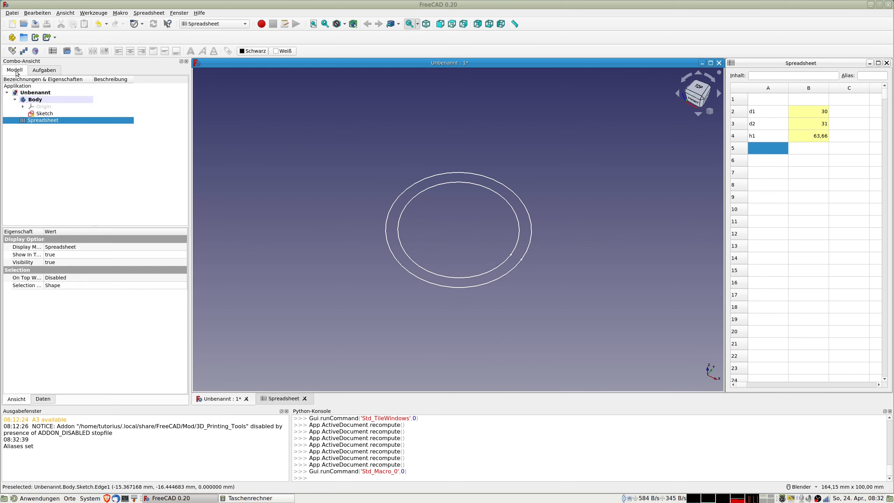
{"action": "double_click", "coordinate": [45, 113]}
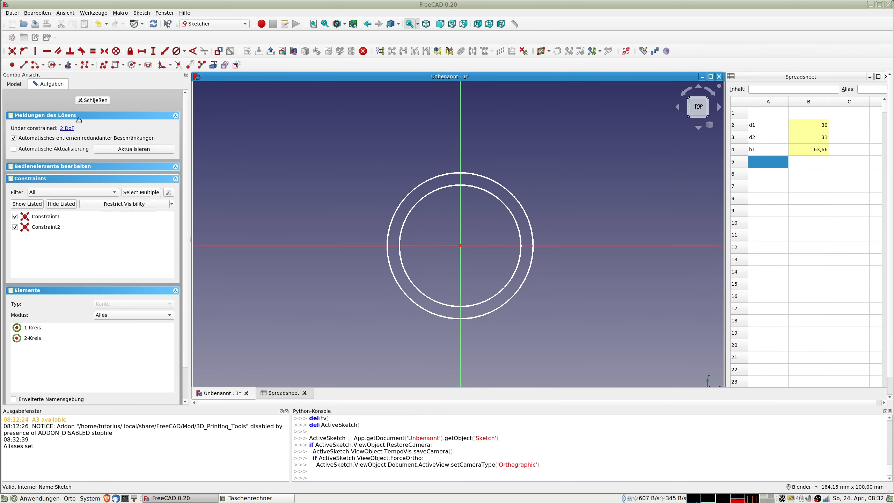
{"action": "left_click", "coordinate": [395, 211]}
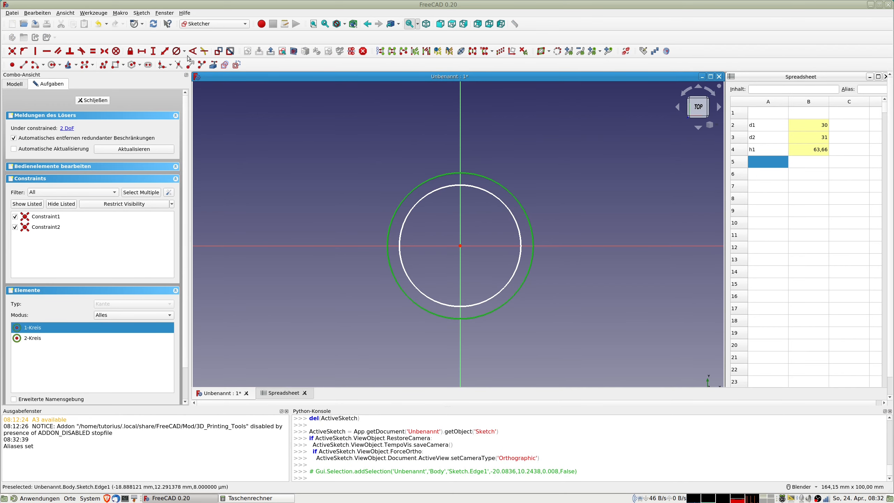
{"action": "left_click", "coordinate": [177, 52]}
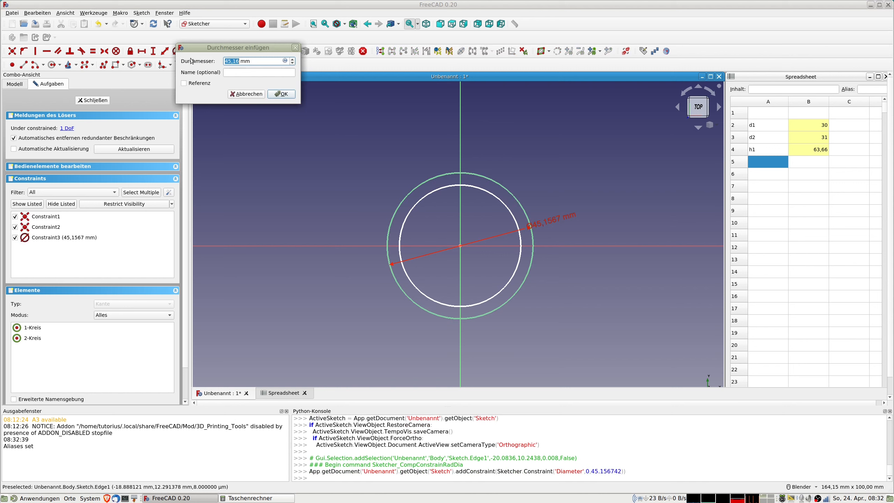
{"action": "left_click", "coordinate": [285, 62]}
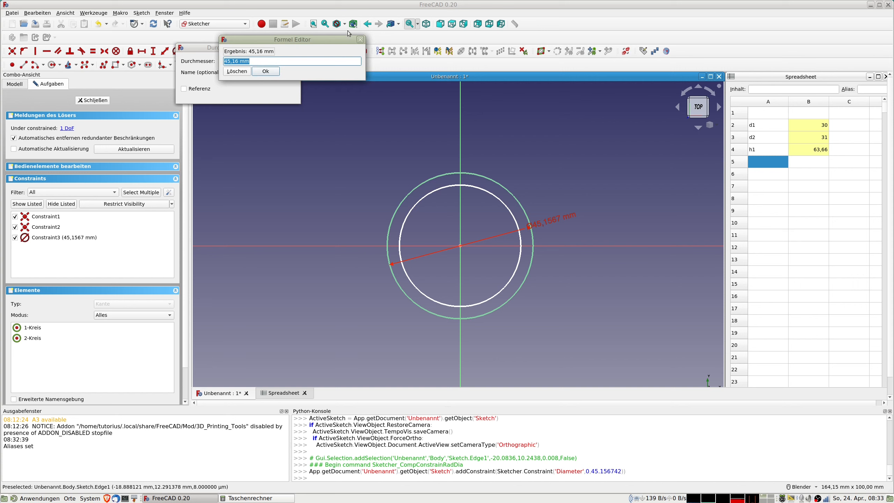
{"action": "left_click", "coordinate": [239, 71]}
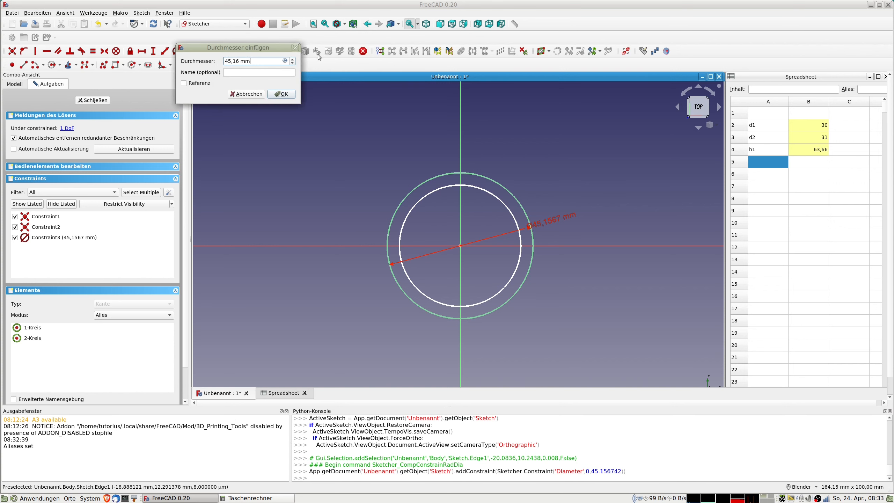
{"action": "left_click", "coordinate": [297, 48]}
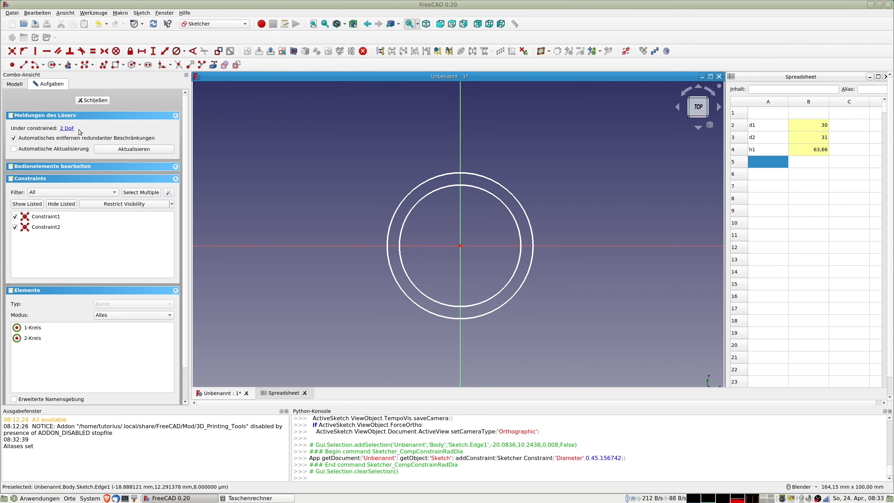
Close the sketch and rename the spreadsheet to aaa
{"action": "left_click", "coordinate": [93, 100]}
{"action": "double_click", "coordinate": [42, 133]}
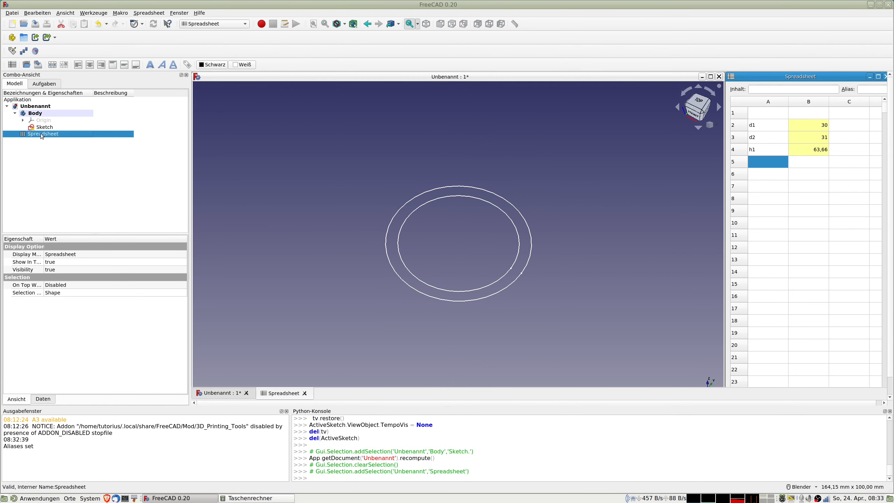
{"action": "key", "text": "F2"}
{"action": "type", "text": "aaa"}
{"action": "key", "text": "Return"}
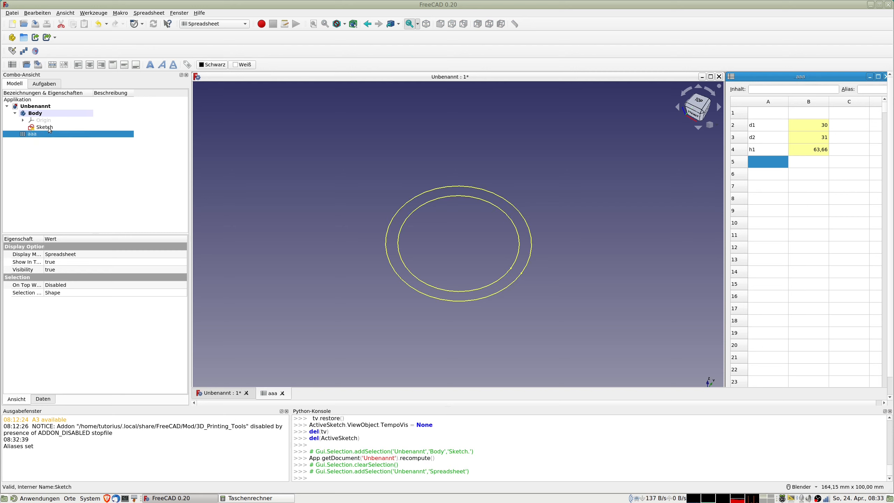
Reopen the sketch and constrain the outer circle's diameter with the spreadsheet expression aaa.d2
{"action": "double_click", "coordinate": [48, 129]}
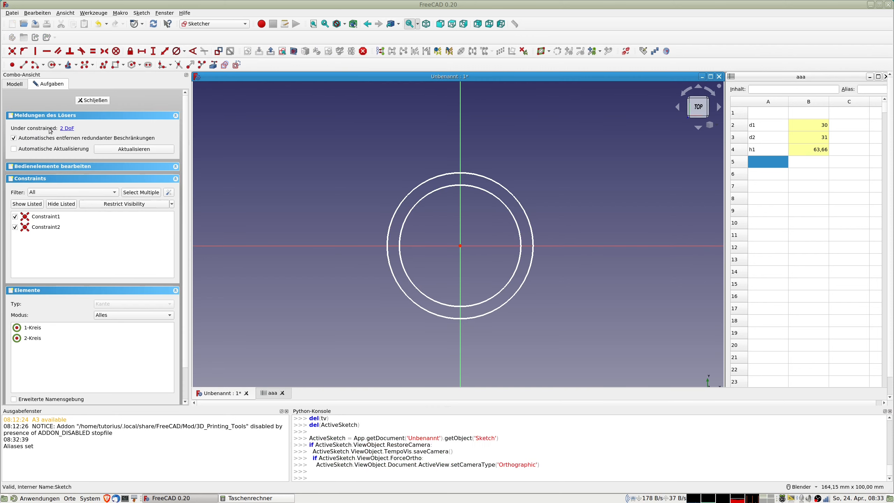
{"action": "left_click", "coordinate": [401, 202]}
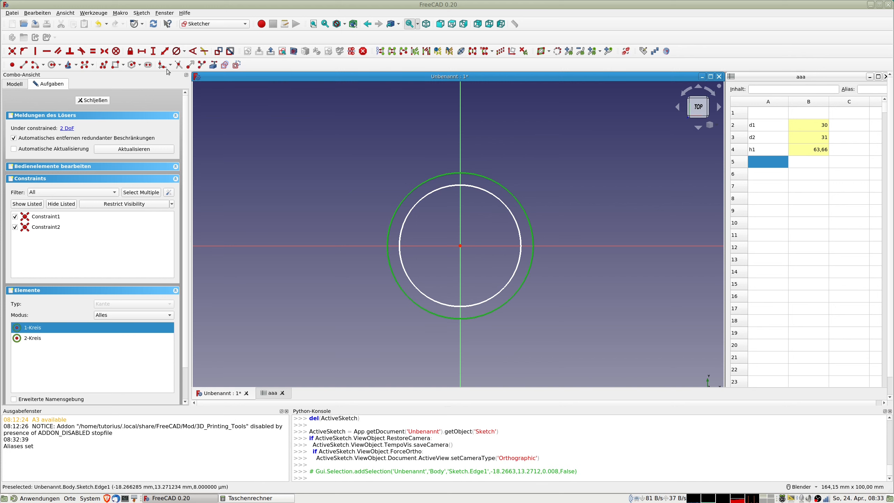
{"action": "left_click", "coordinate": [175, 51]}
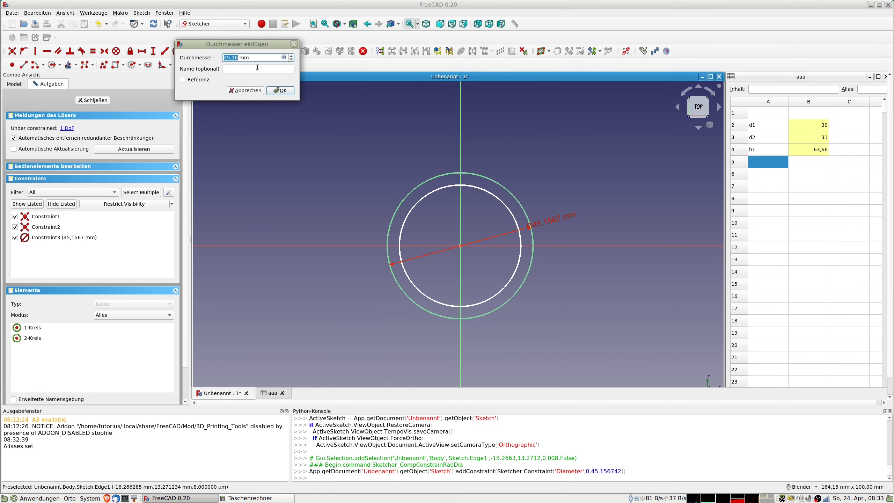
{"action": "left_click", "coordinate": [284, 57]}
{"action": "type", "text": "aaa.d2"}
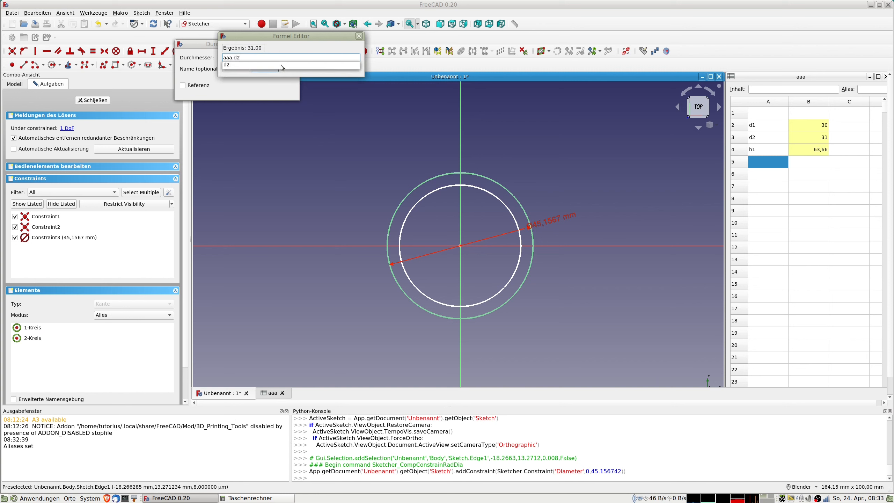
{"action": "key", "text": "Return"}
{"action": "key", "text": "Return"}
{"action": "key", "text": "Return"}
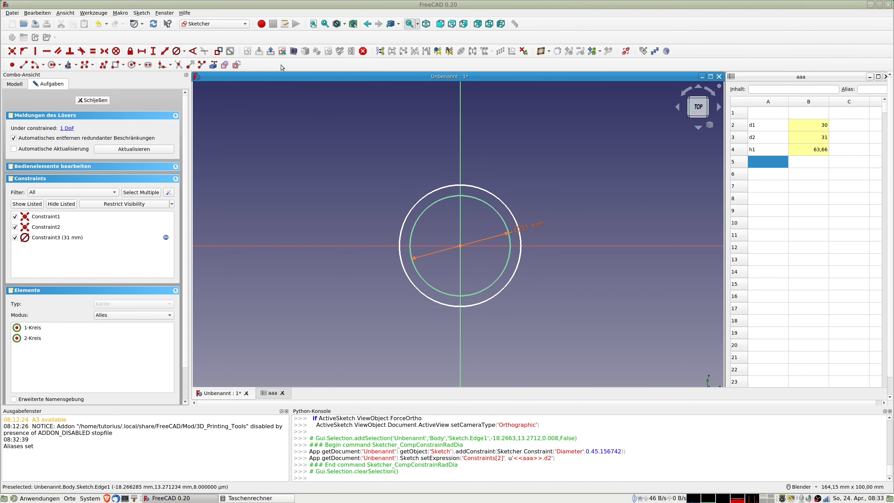
Add a diameter constraint to the remaining unconstrained circle, trying to enter aaa.d1 directly as its value
{"action": "left_click", "coordinate": [430, 192]}
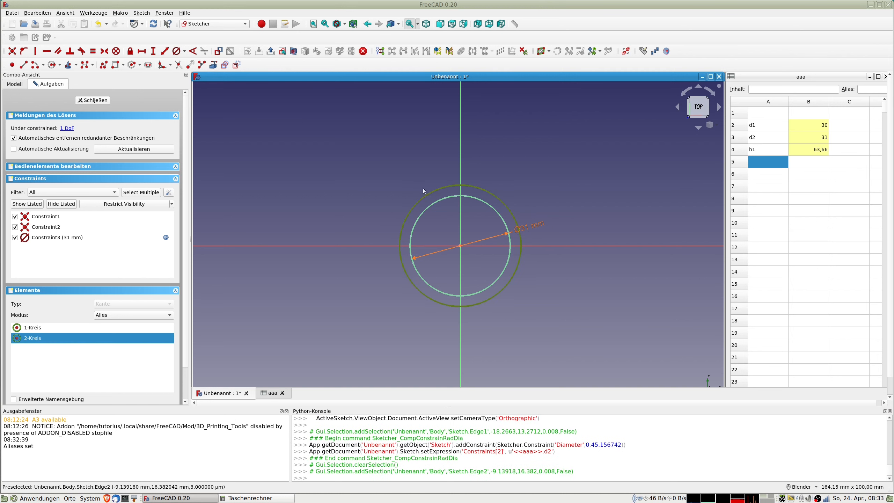
{"action": "left_click", "coordinate": [176, 51]}
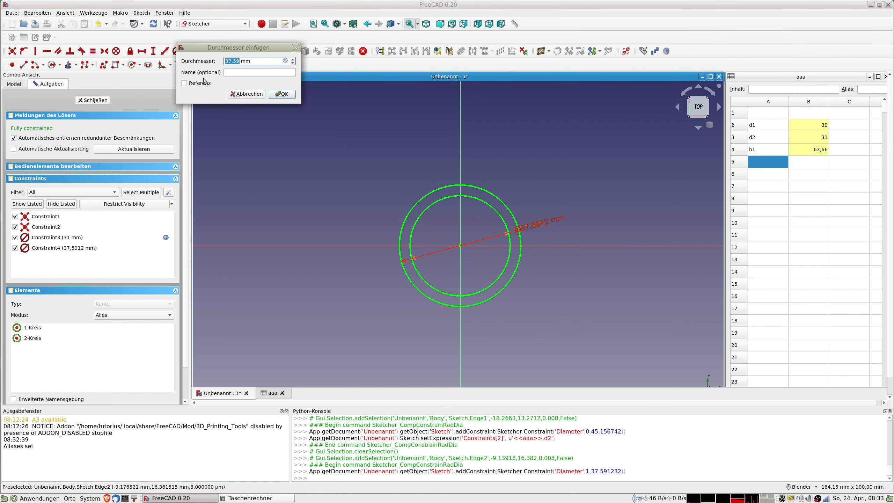
{"action": "type", "text": "aaa.d1"}
{"action": "key", "text": "Return"}
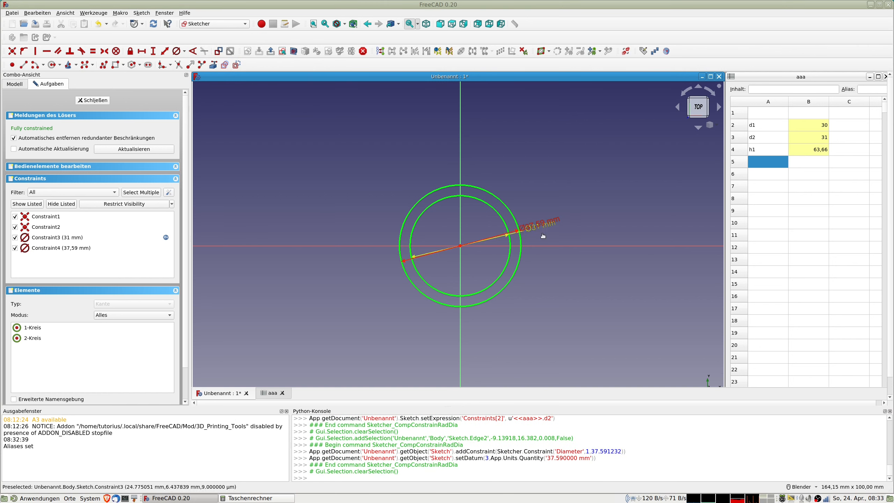
Move the 31 mm dimension clear of the other one and set the second circle's diameter to the expression aaa.d1
{"action": "left_click_drag", "start_coordinate": [532, 226], "coordinate": [554, 259]}
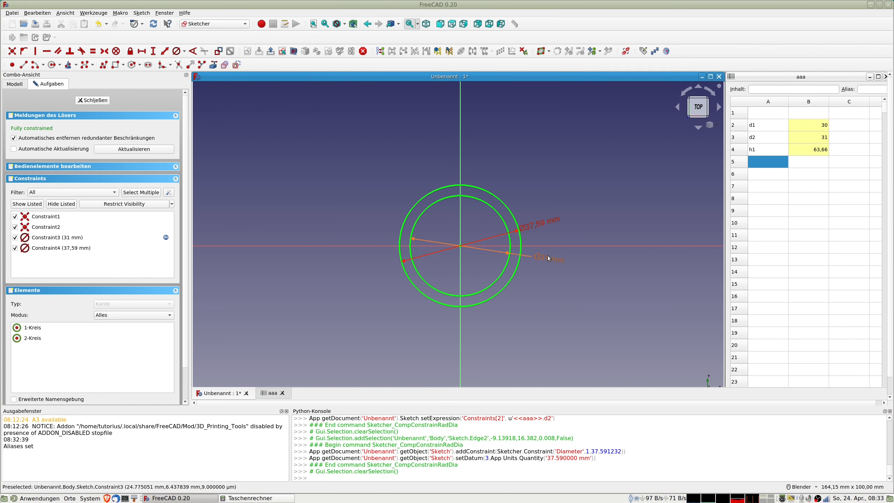
{"action": "double_click", "coordinate": [540, 226]}
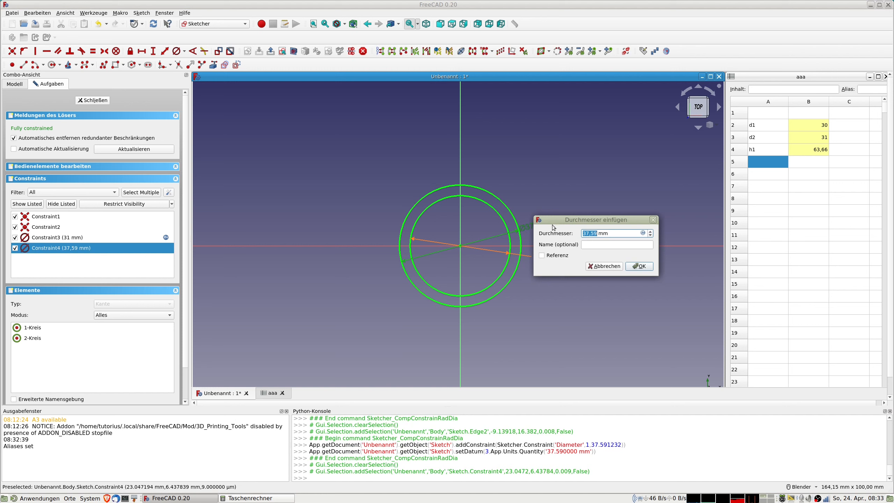
{"action": "left_click", "coordinate": [643, 234]}
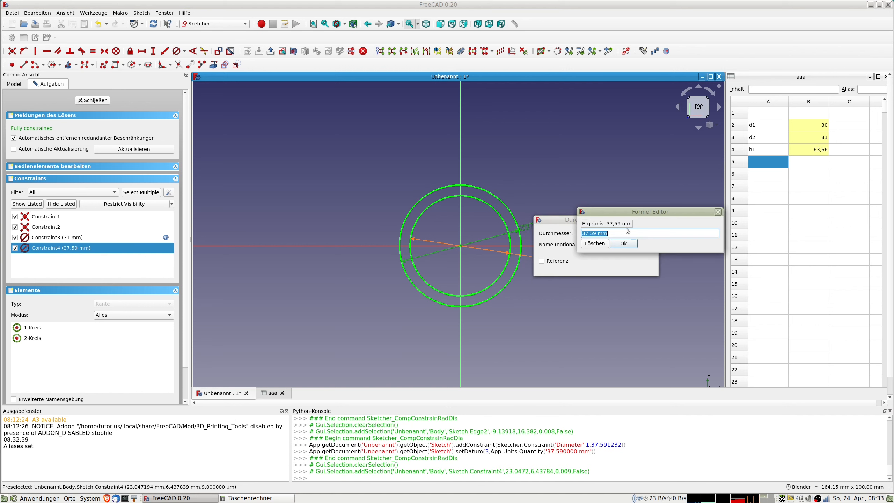
{"action": "type", "text": "aaa.d"}
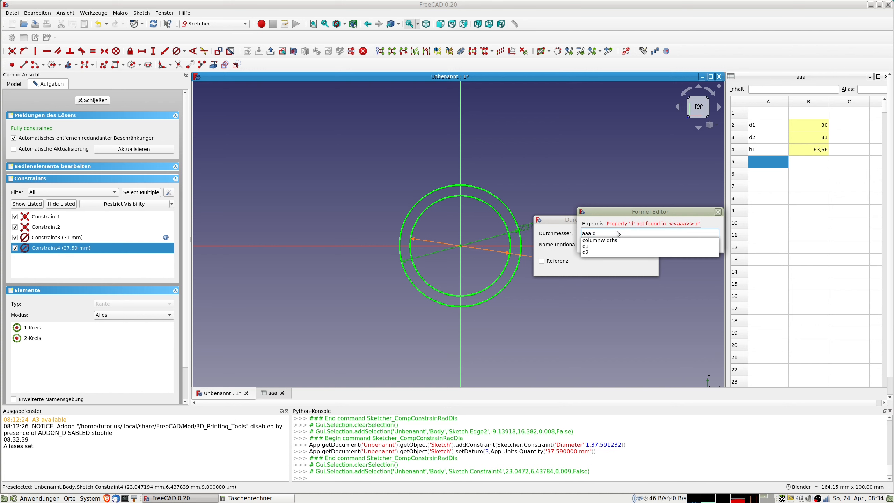
{"action": "type", "text": "1"}
{"action": "key", "text": "Return"}
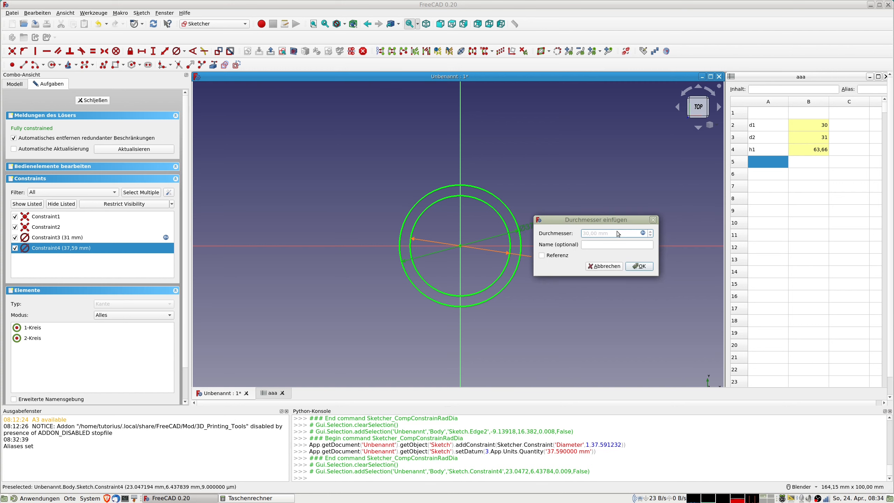
{"action": "key", "text": "Return"}
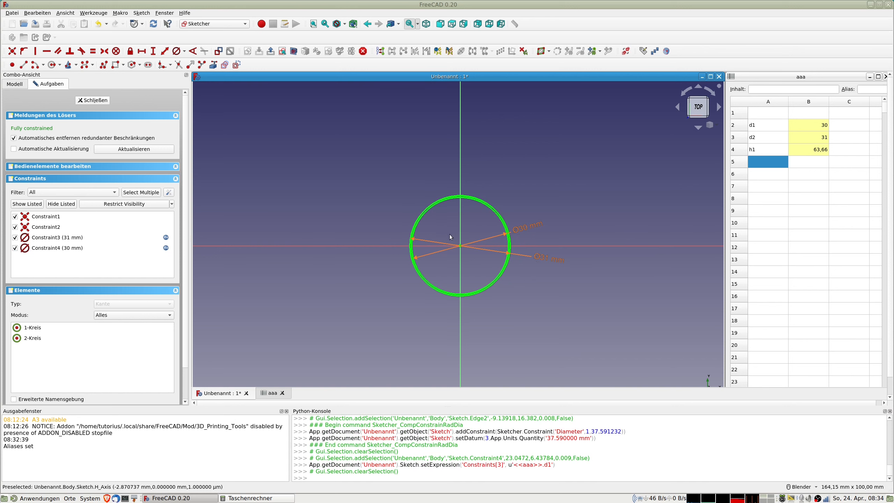
Convert the inner 30 mm circle to construction geometry and close the sketch
{"action": "scroll", "coordinate": [443, 231], "scroll_direction": "up", "scroll_amount": 4}
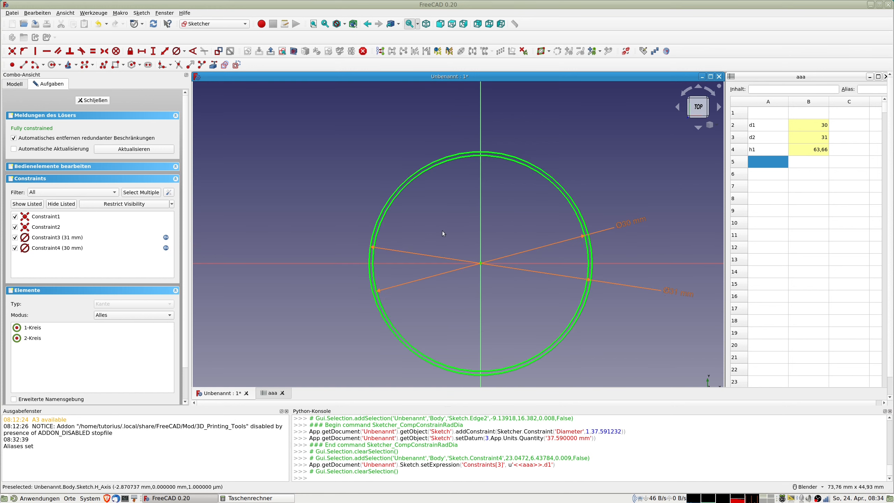
{"action": "left_click", "coordinate": [414, 179]}
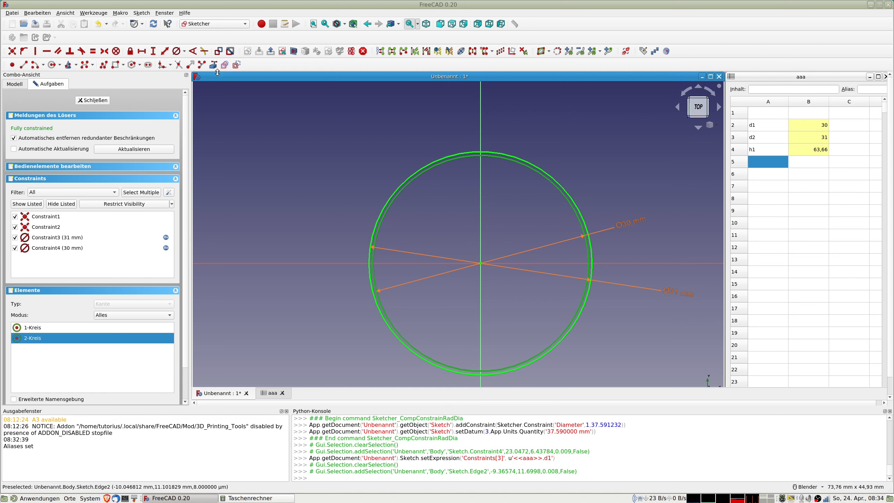
{"action": "left_click", "coordinate": [236, 65]}
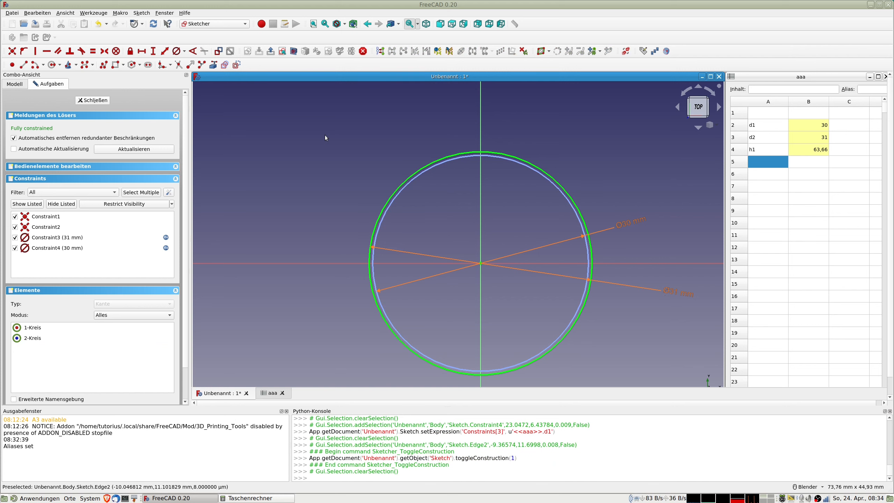
{"action": "left_click", "coordinate": [93, 100]}
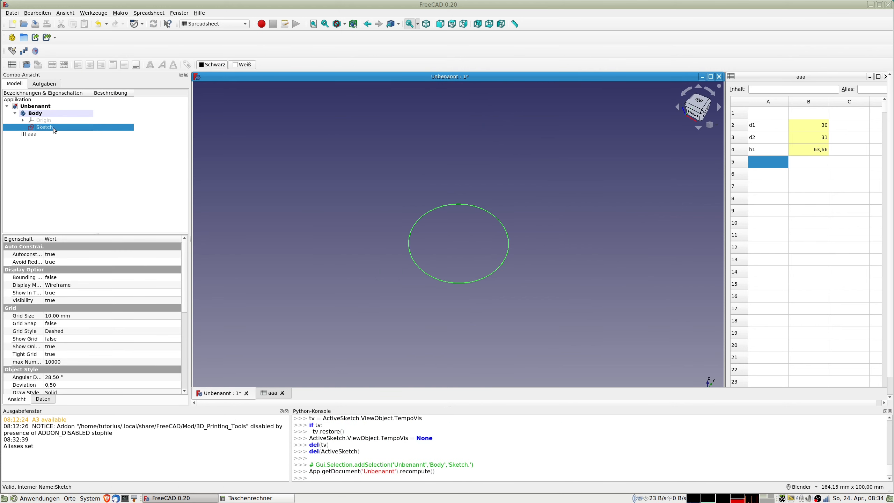
Enter the label h2 in cell A5 and the value 2 in cell B5
{"action": "left_click", "coordinate": [759, 165]}
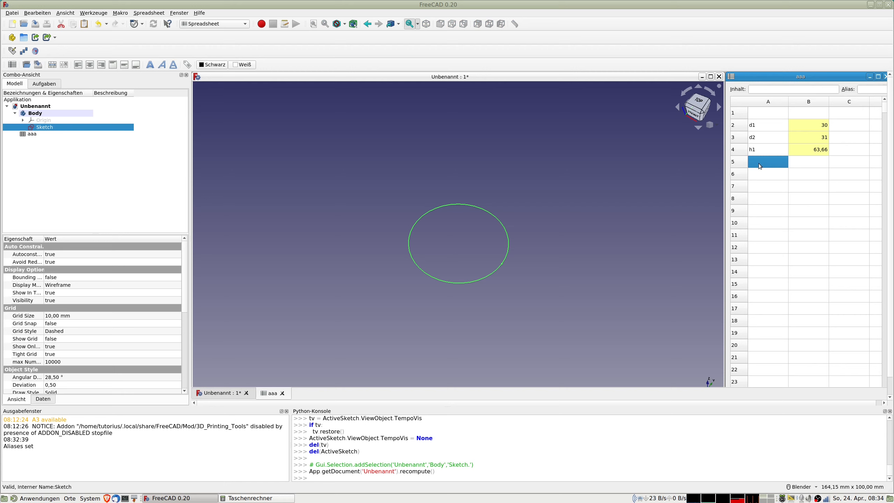
{"action": "type", "text": "h2"}
{"action": "left_click", "coordinate": [816, 164]}
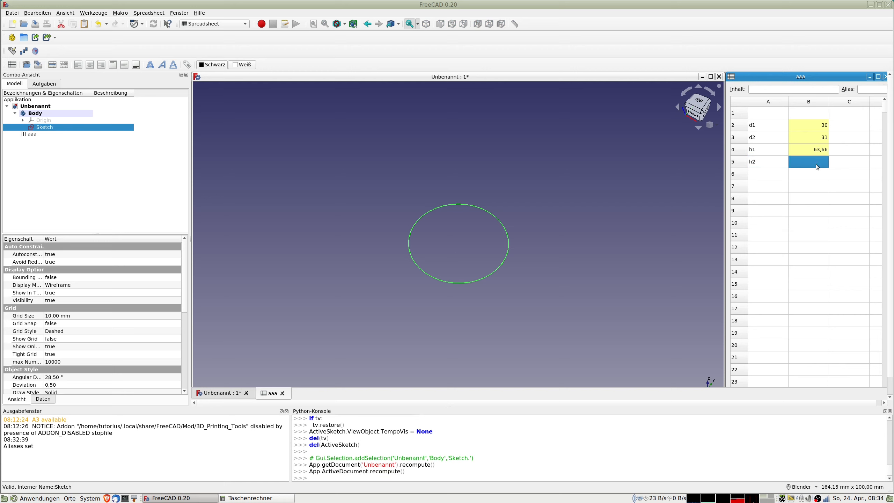
{"action": "type", "text": "2"}
{"action": "key", "text": "Return"}
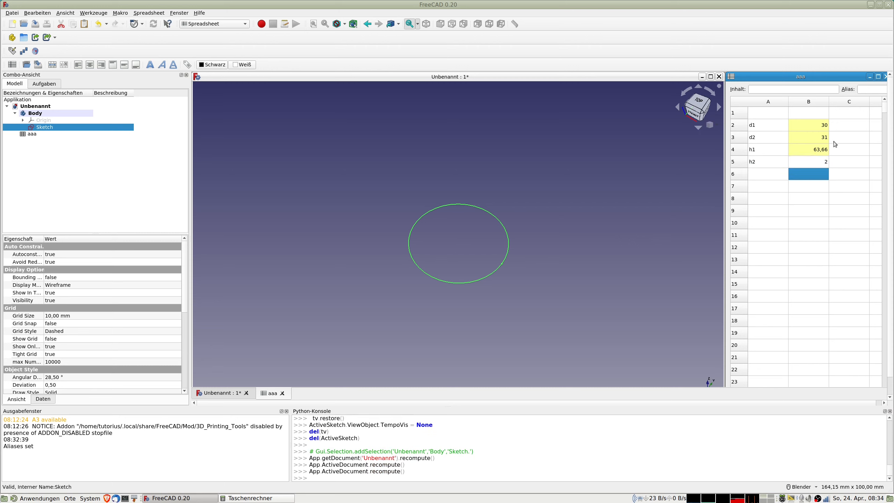
Set aliases for column B, rows 2 to 5, with the Alias manager and close it
{"action": "left_click", "coordinate": [768, 174]}
{"action": "left_click", "coordinate": [761, 165]}
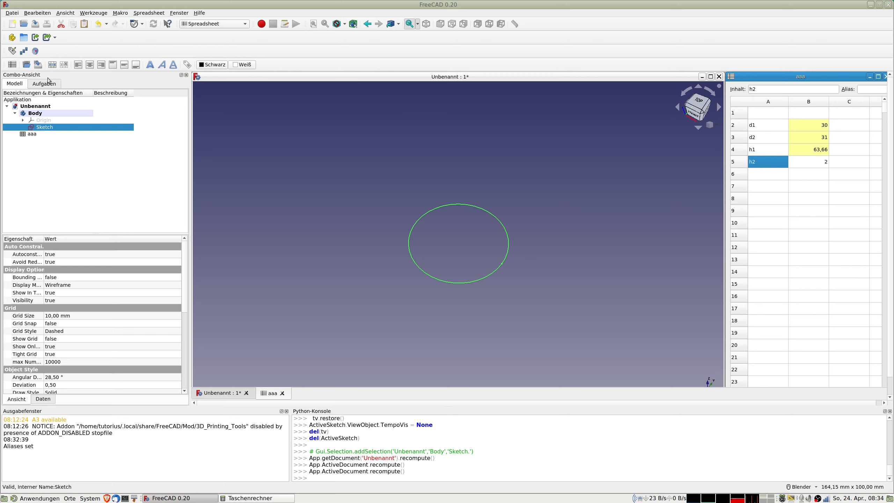
{"action": "left_click", "coordinate": [12, 51]}
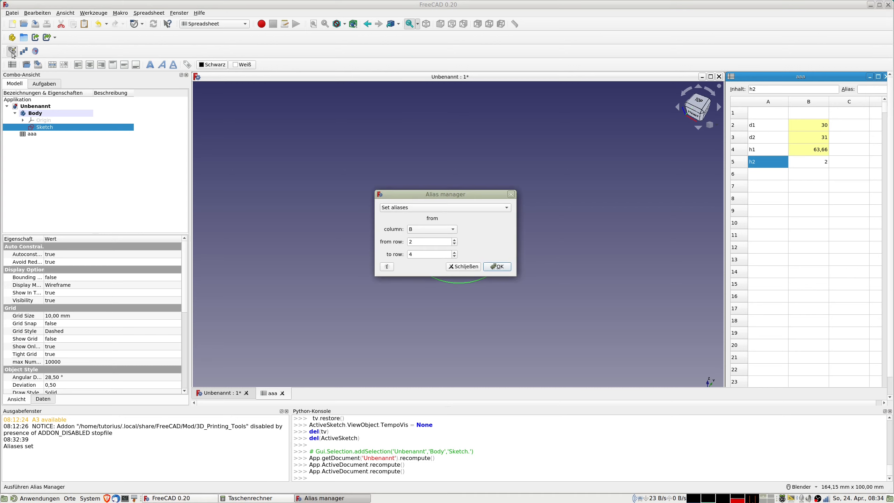
{"action": "double_click", "coordinate": [421, 253]}
{"action": "type", "text": "5"}
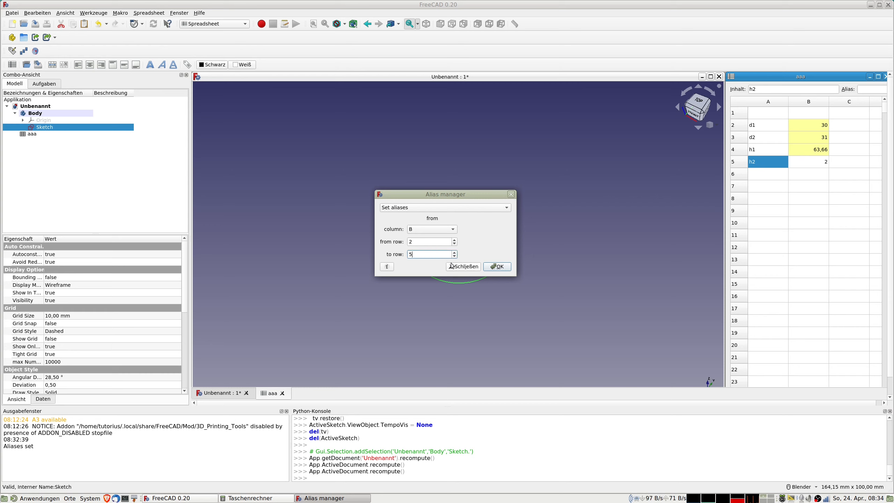
{"action": "key", "text": "Return"}
{"action": "left_click", "coordinate": [463, 266]}
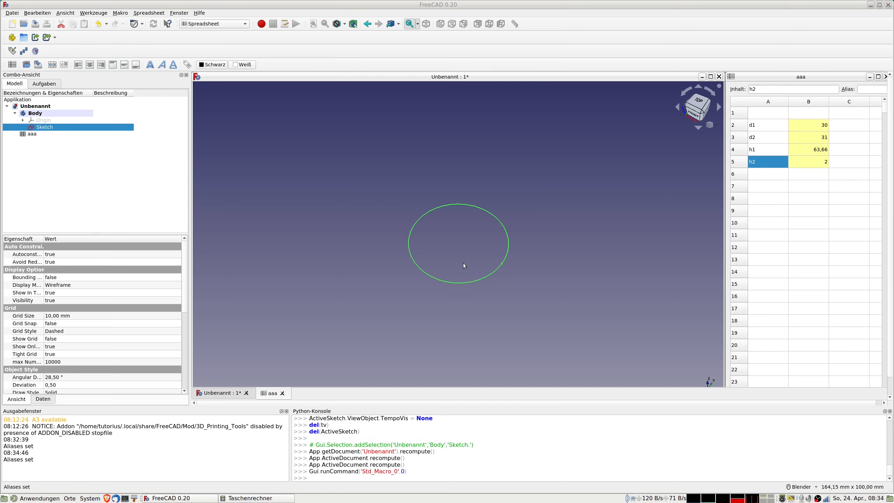
Pad the two-circle sketch in the Part Design workbench, with the length set to the expression aaa.h2
{"action": "double_click", "coordinate": [45, 126]}
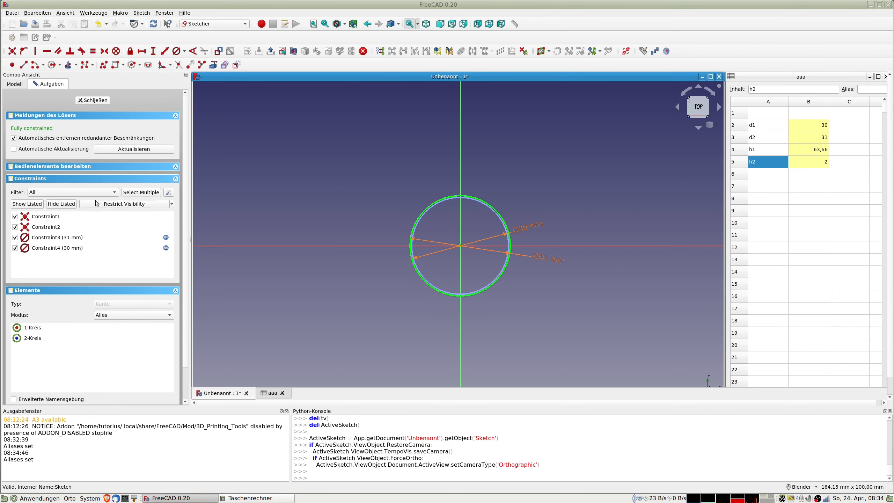
{"action": "left_click", "coordinate": [94, 99]}
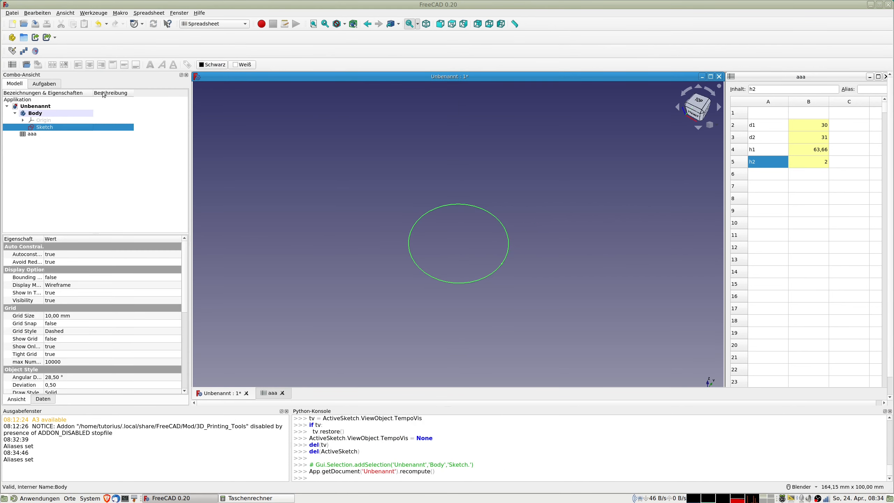
{"action": "left_click", "coordinate": [212, 24]}
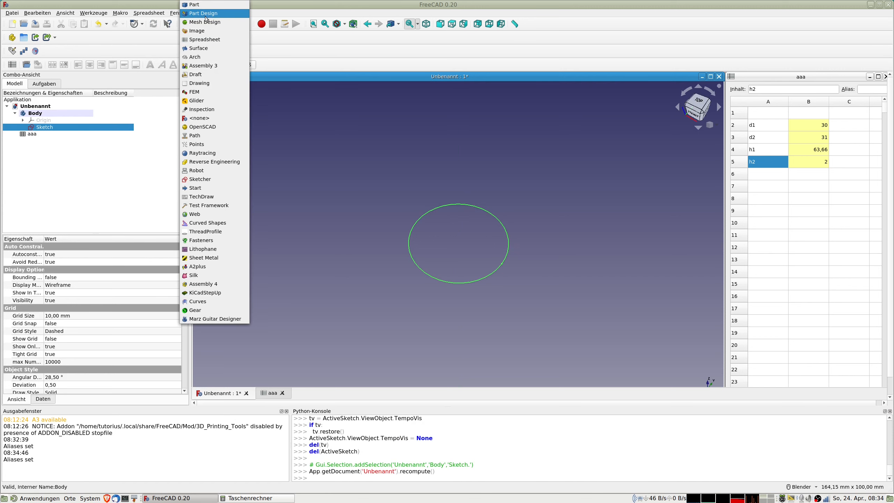
{"action": "left_click", "coordinate": [206, 14]}
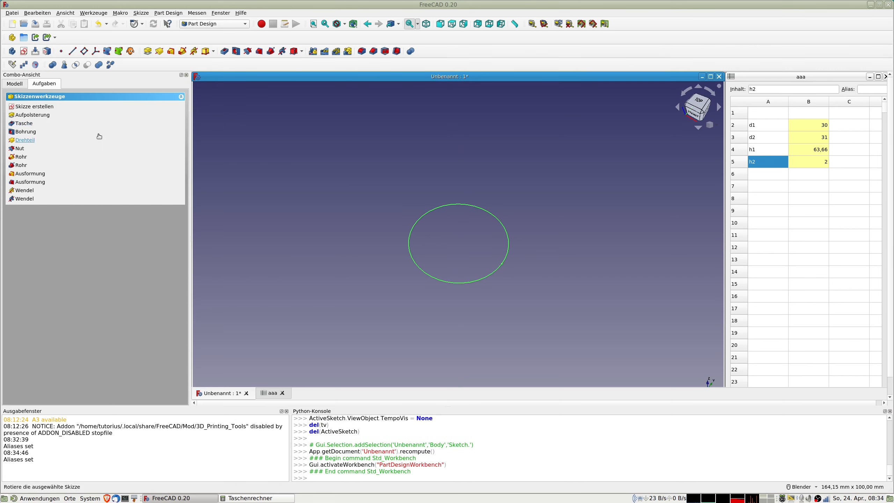
{"action": "left_click", "coordinate": [16, 84]}
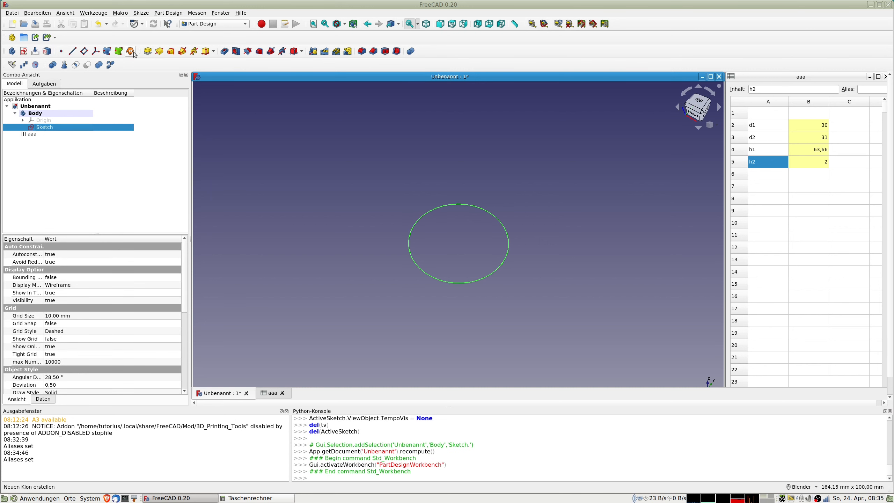
{"action": "left_click", "coordinate": [148, 51]}
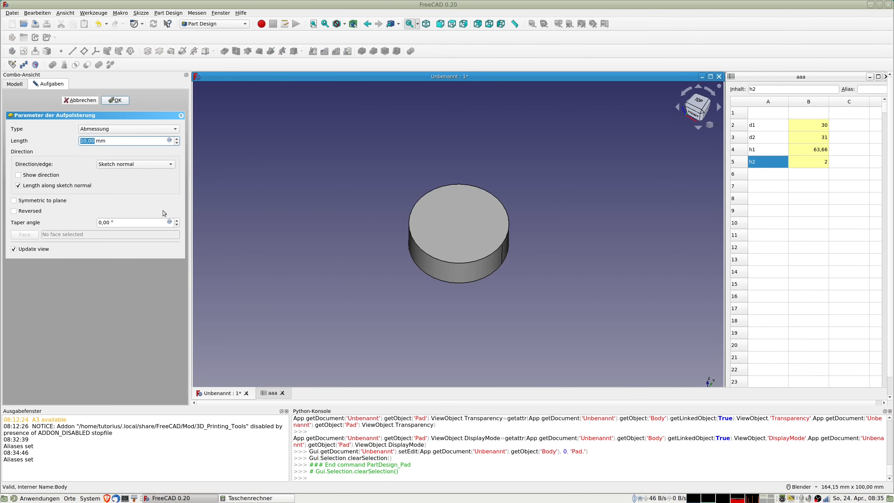
{"action": "left_click", "coordinate": [169, 140]}
{"action": "type", "text": "aaa.h2"}
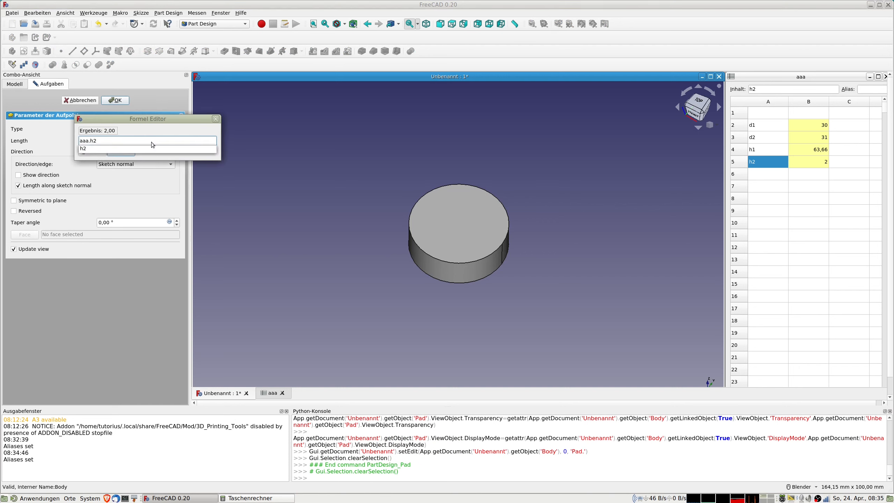
{"action": "key", "text": "Return"}
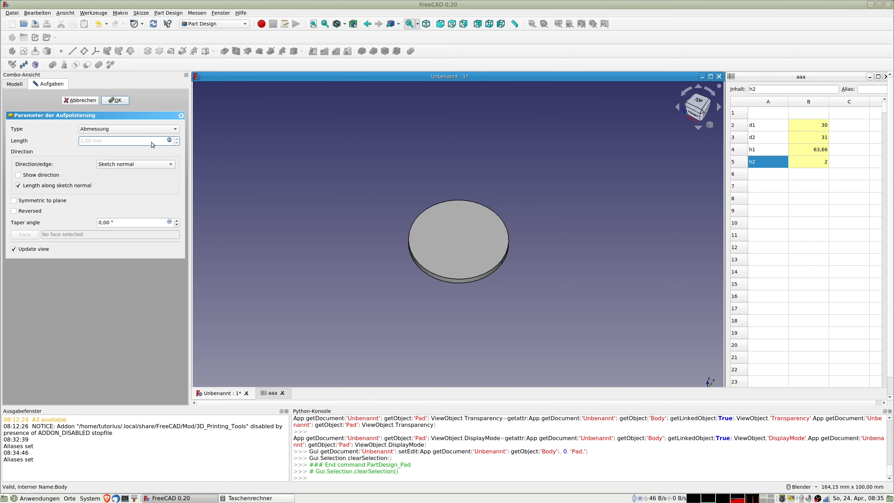
{"action": "left_click", "coordinate": [119, 101]}
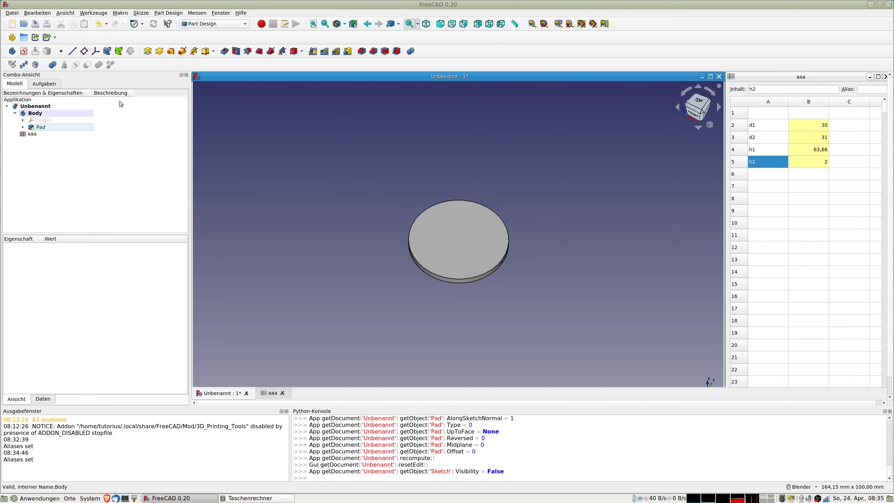
Duplicate the pad's sketch by copying and pasting it, excluding its dependencies aaa and XY_Plane
{"action": "left_click", "coordinate": [23, 127]}
{"action": "left_click", "coordinate": [53, 134]}
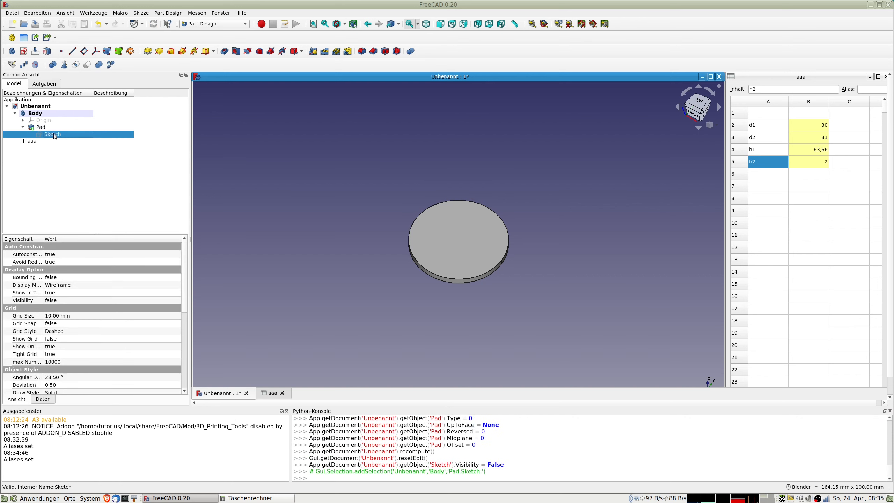
{"action": "key", "text": "ctrl+c"}
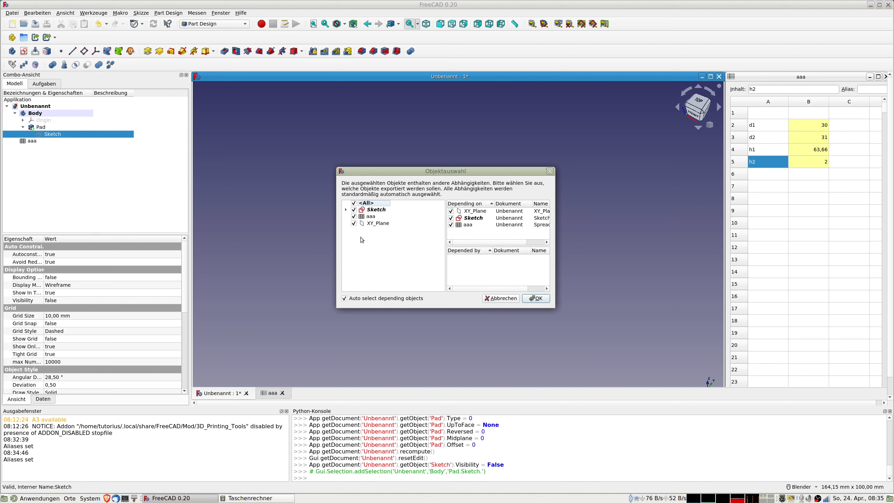
{"action": "left_click", "coordinate": [346, 211]}
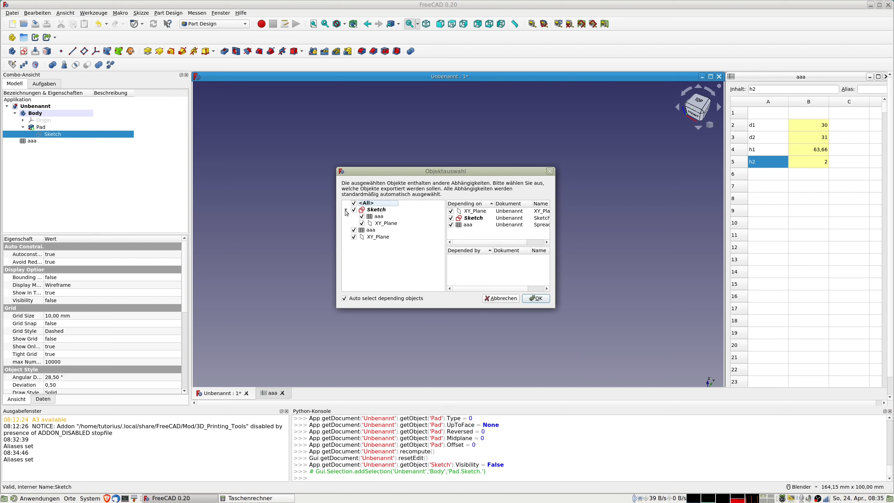
{"action": "left_click", "coordinate": [361, 217]}
{"action": "left_click", "coordinate": [362, 223]}
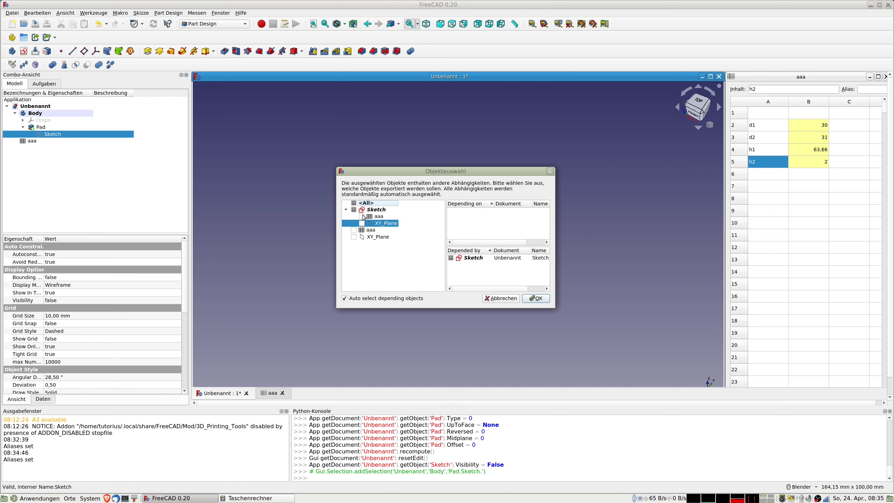
{"action": "left_click", "coordinate": [529, 299]}
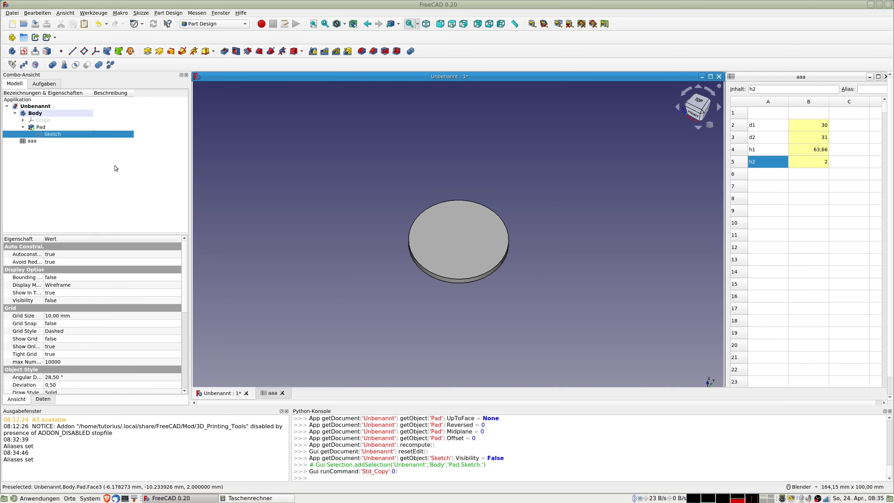
{"action": "key", "text": "ctrl+v"}
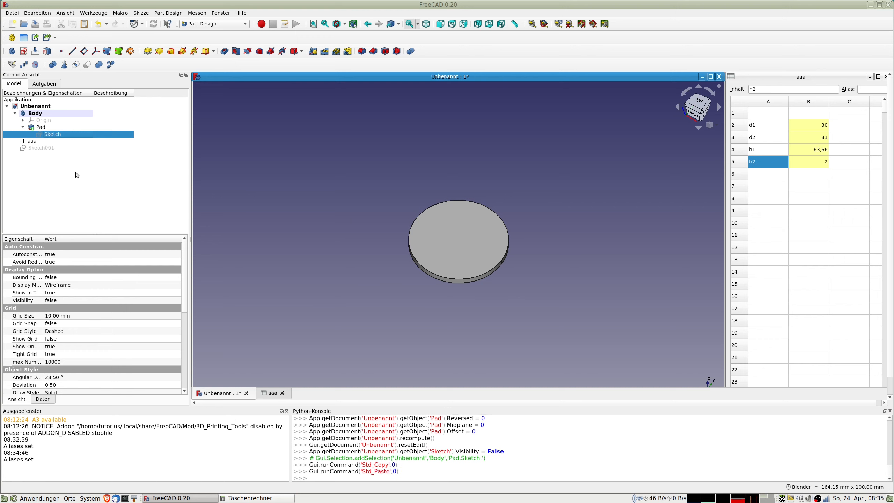
Move Sketch001 into the Body and attach it to the pad's top face using the FlatFace method
{"action": "left_click", "coordinate": [36, 149]}
{"action": "left_click_drag", "start_coordinate": [35, 151], "coordinate": [41, 113]}
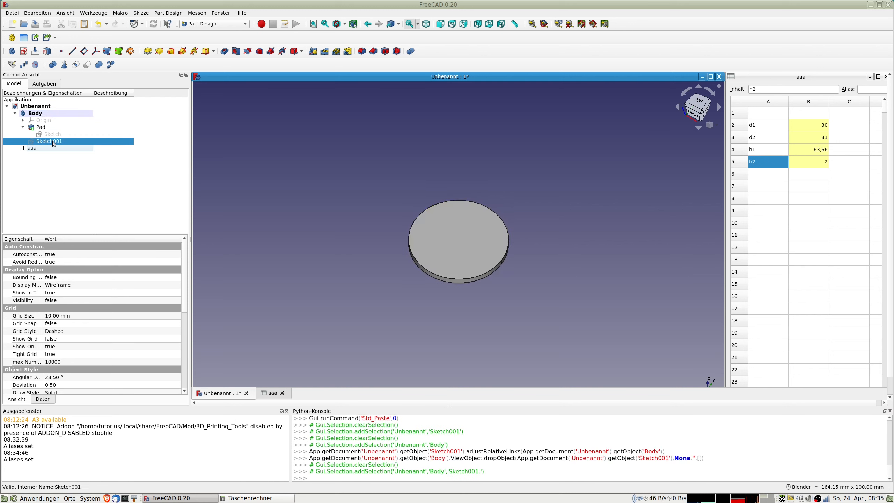
{"action": "left_click", "coordinate": [456, 229]}
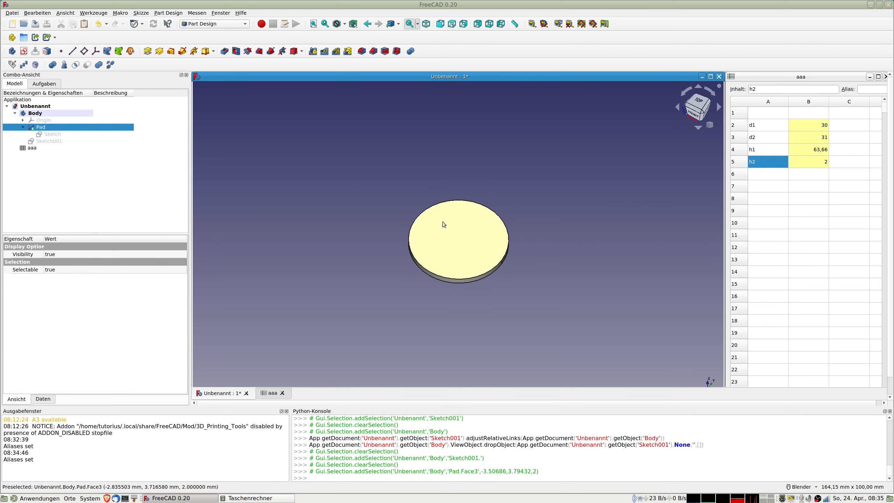
{"action": "left_click", "coordinate": [47, 52]}
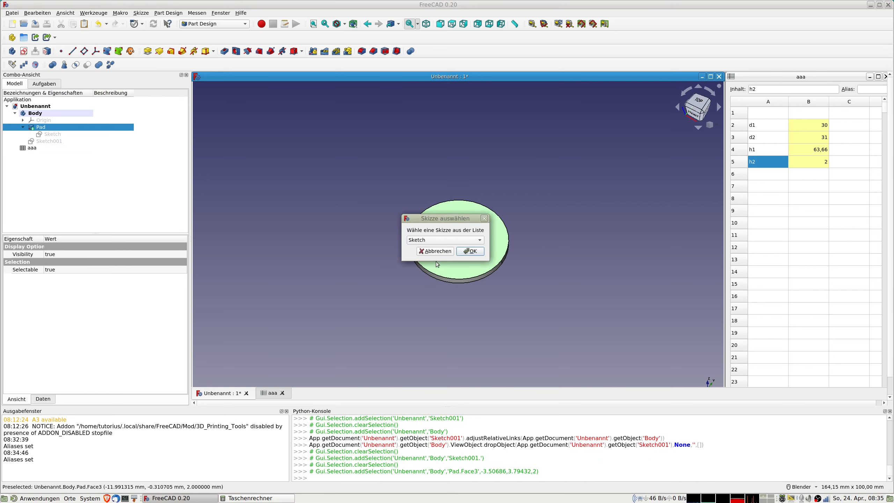
{"action": "left_click", "coordinate": [432, 249]}
{"action": "left_click", "coordinate": [469, 254]}
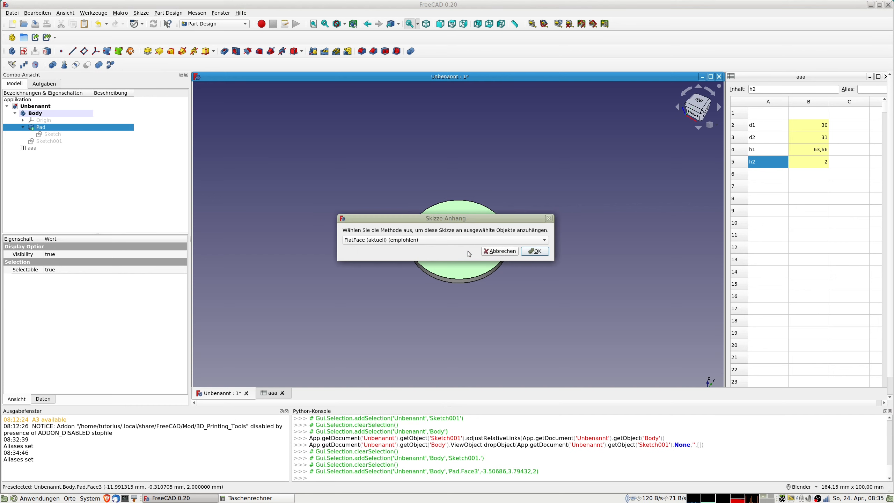
{"action": "left_click", "coordinate": [538, 252]}
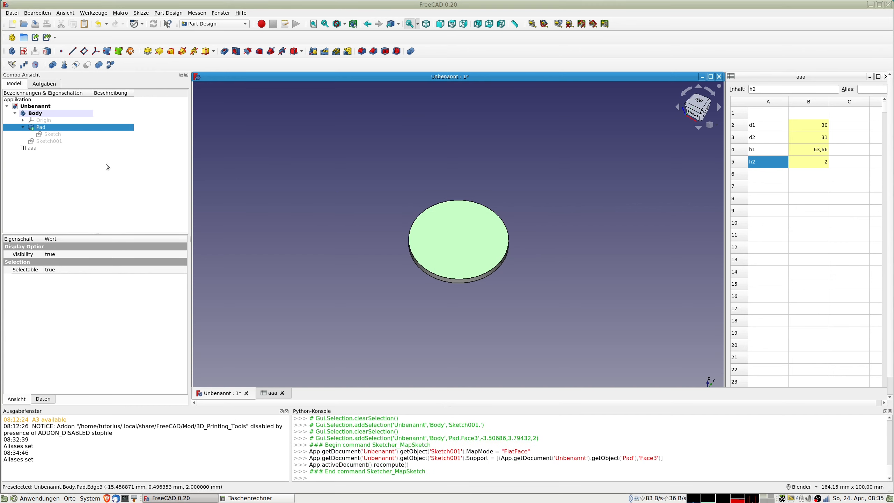
Convert the inner 30 mm circle in Sketch001 back to regular geometry, close the sketch and check it by toggling its visibility
{"action": "double_click", "coordinate": [49, 141]}
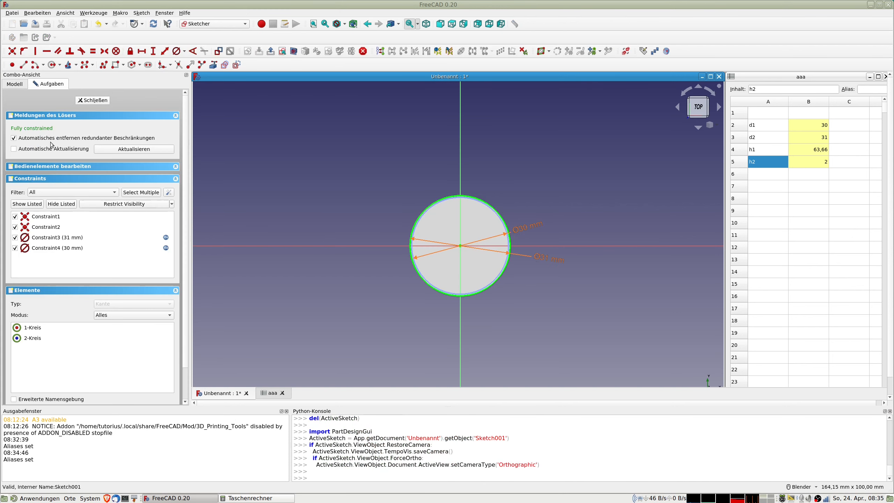
{"action": "left_click", "coordinate": [429, 209]}
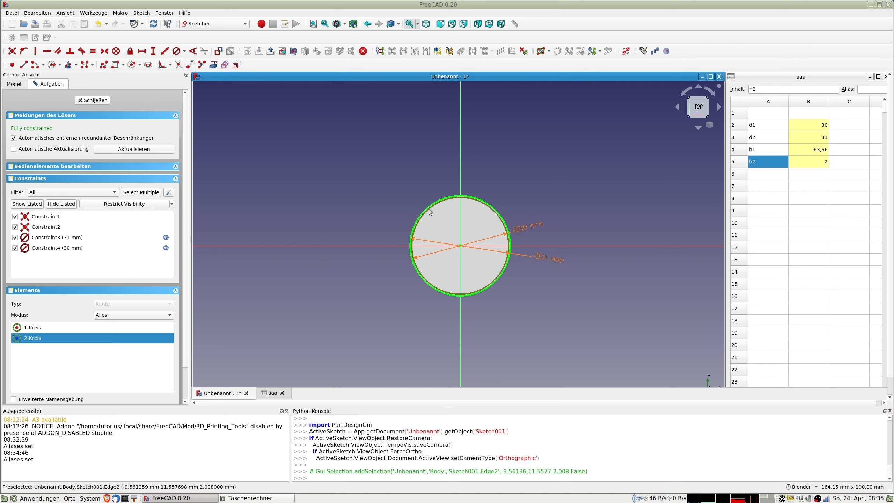
{"action": "left_click", "coordinate": [237, 64]}
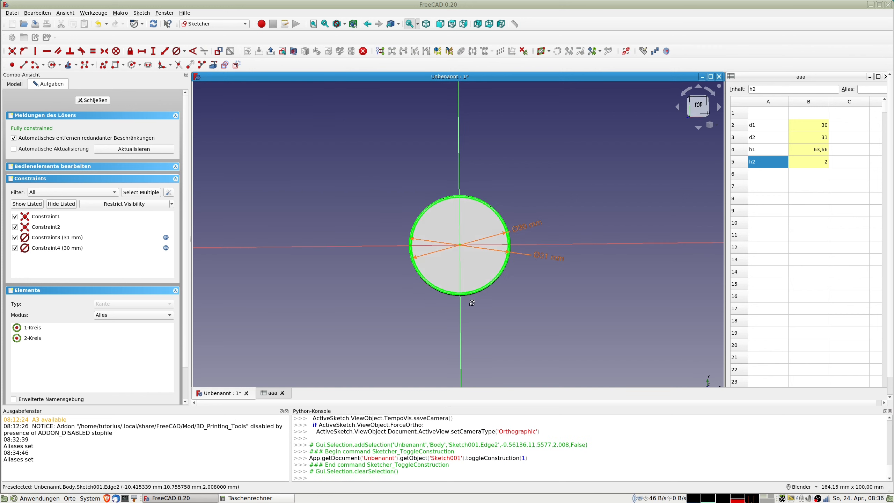
{"action": "middle_click_drag", "start_coordinate": [425, 306], "coordinate": [473, 278]}
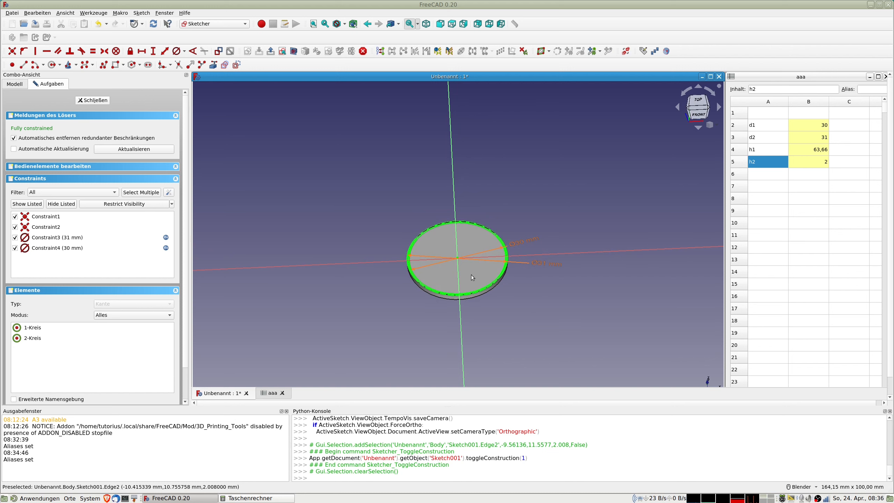
{"action": "left_click", "coordinate": [94, 100]}
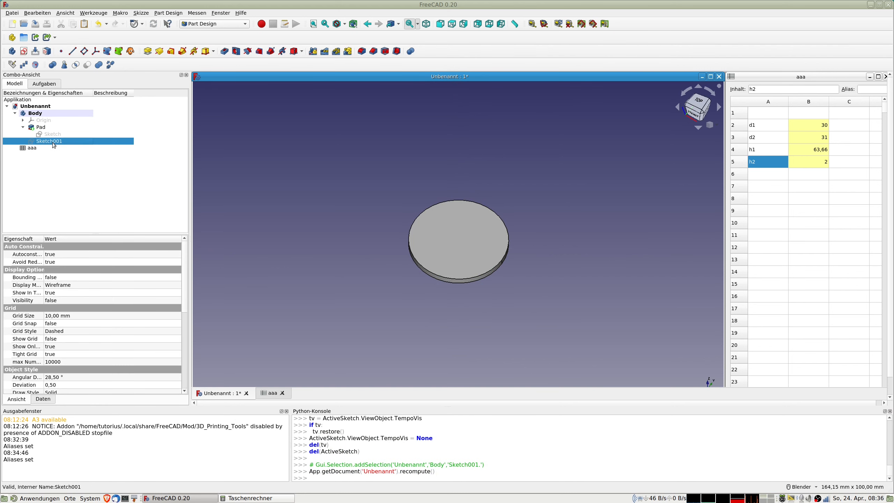
{"action": "key", "text": "space"}
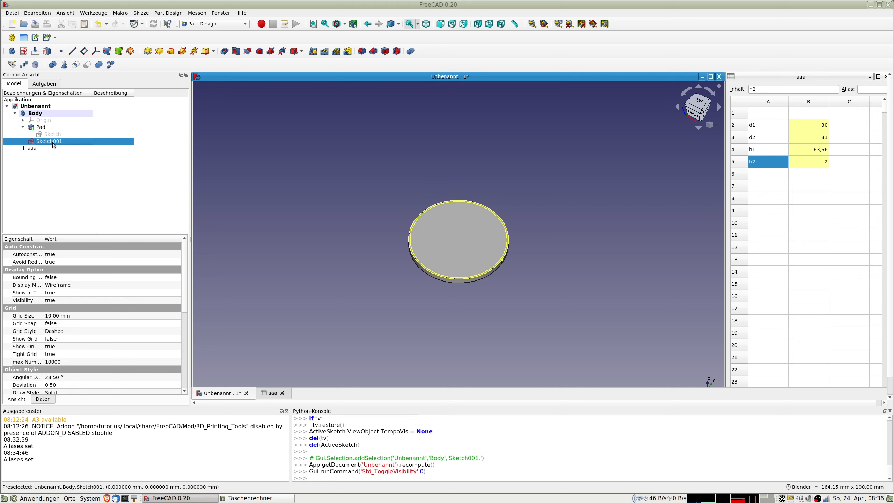
{"action": "key", "text": "space"}
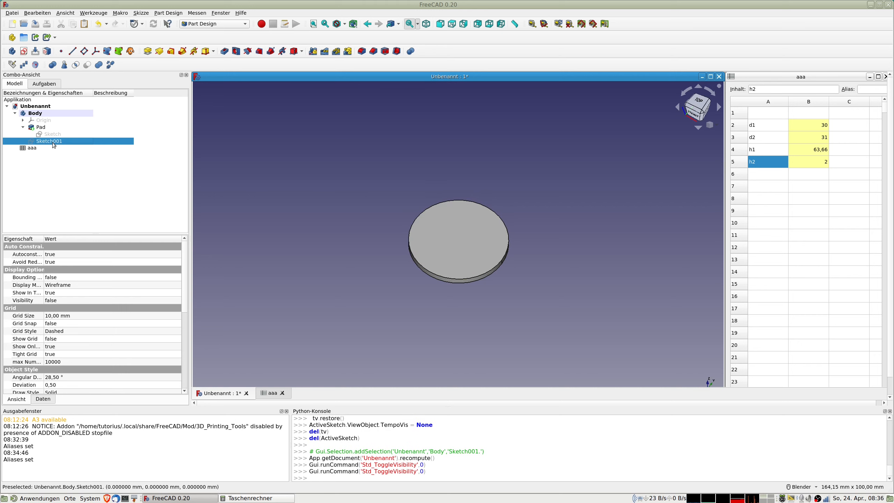
Pad the ring in Sketch001 with the length set to the expression aaa.h1
{"action": "left_click", "coordinate": [148, 51]}
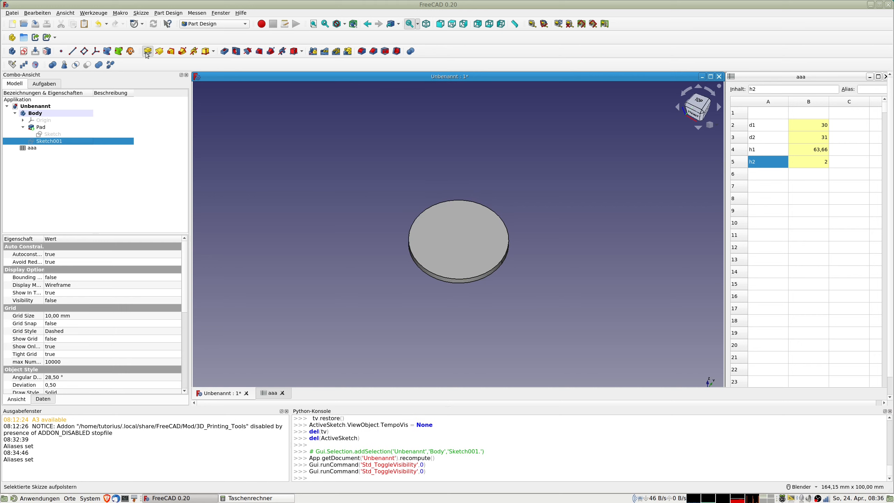
{"action": "left_click", "coordinate": [169, 139]}
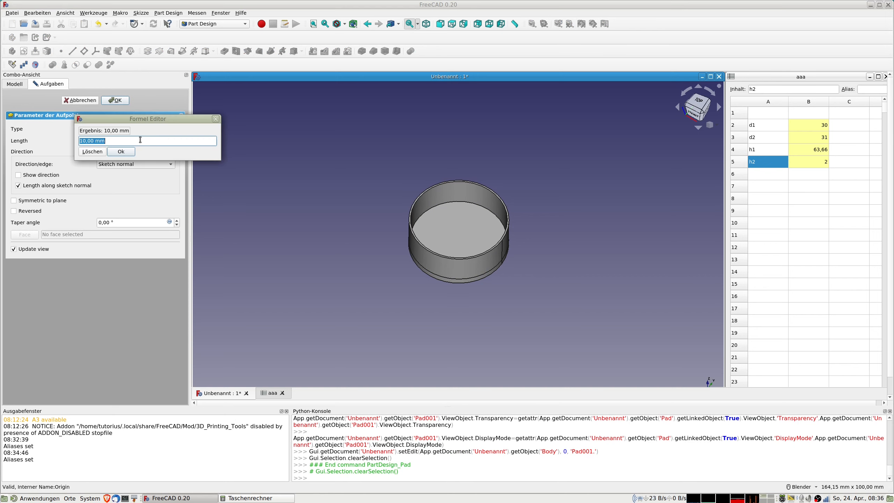
{"action": "type", "text": "aaa."}
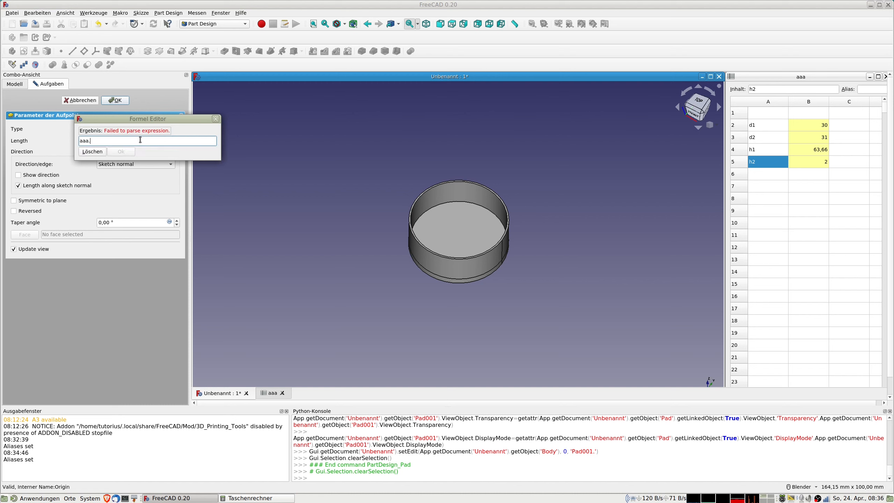
{"action": "type", "text": "h1"}
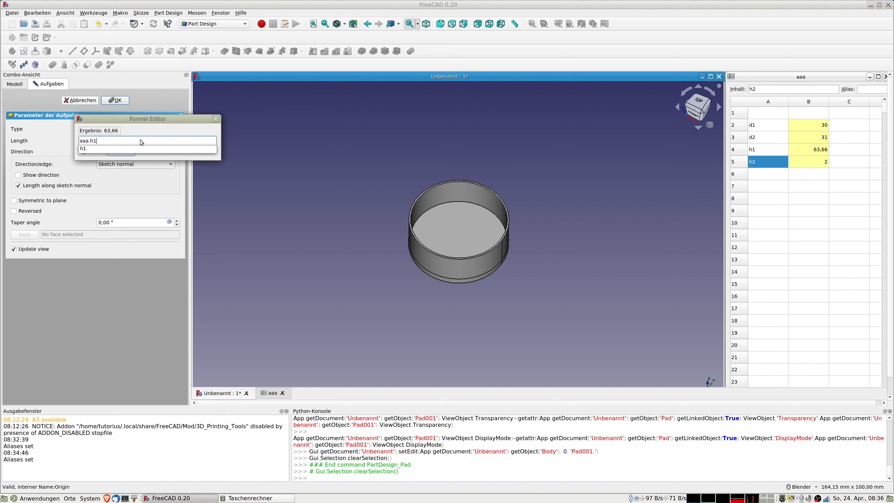
{"action": "key", "text": "Return"}
{"action": "key", "text": "Return"}
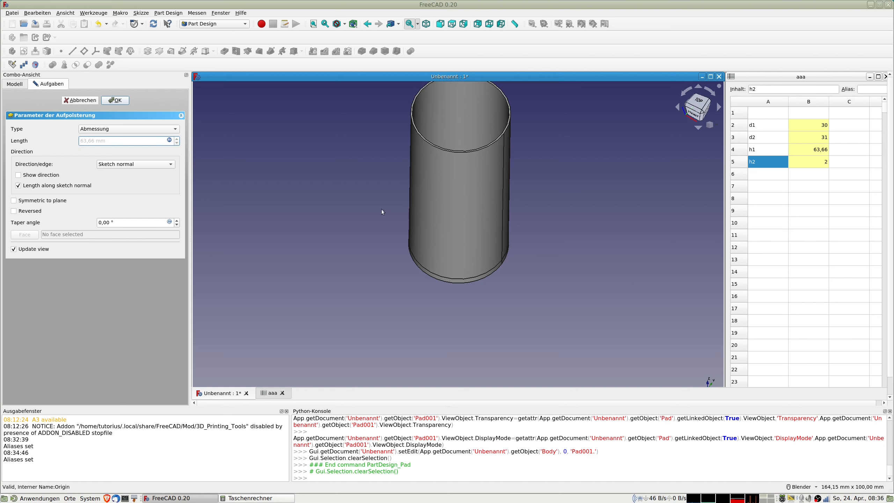
{"action": "middle_click_drag", "start_coordinate": [451, 227], "coordinate": [535, 225]}
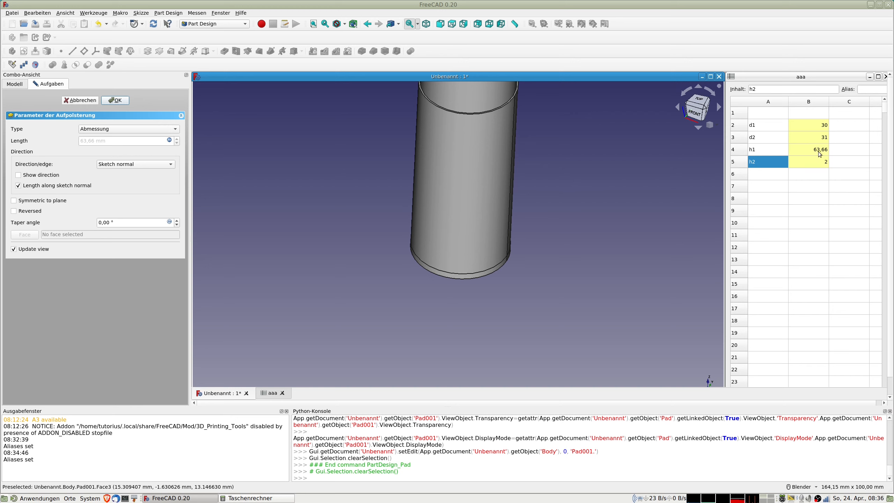
Add an entry in row 7 of spreadsheet aaa labelled "Innhalt mm^3" in A7, with the value 45000 in B7
{"action": "left_click", "coordinate": [764, 186]}
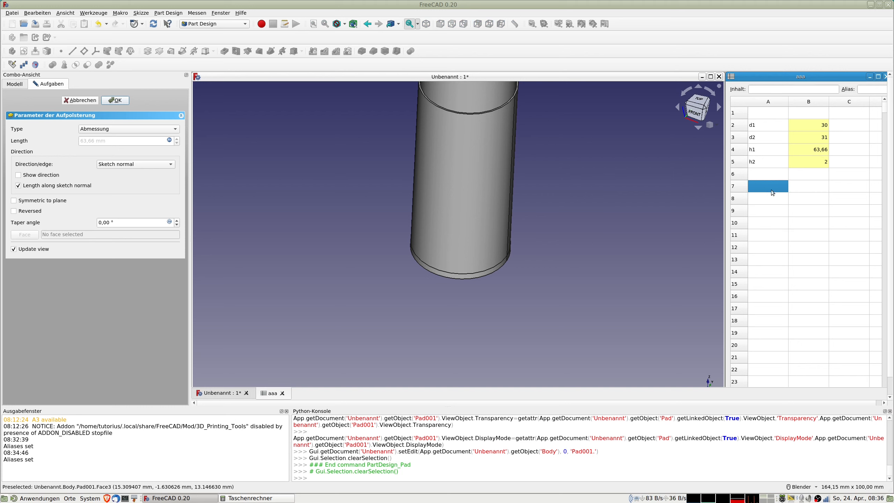
{"action": "double_click", "coordinate": [770, 190]}
{"action": "type", "text": "Innhalt"}
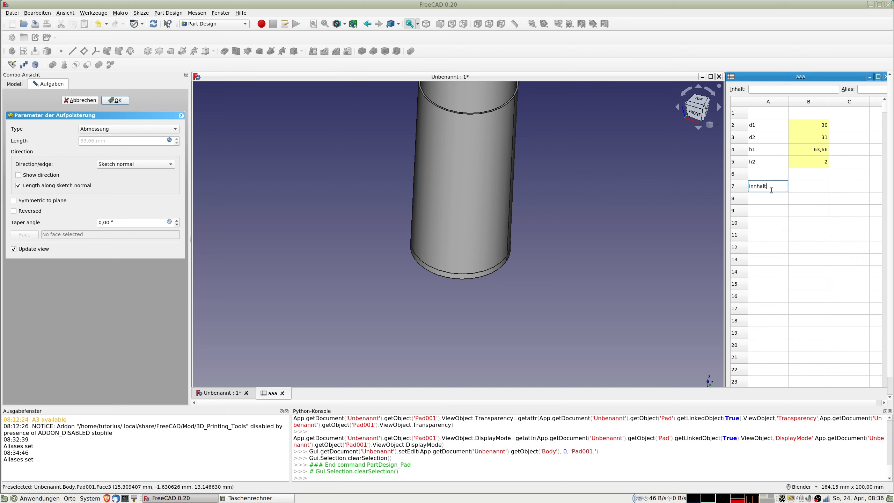
{"action": "key", "text": "Return"}
{"action": "key", "text": "Tab"}
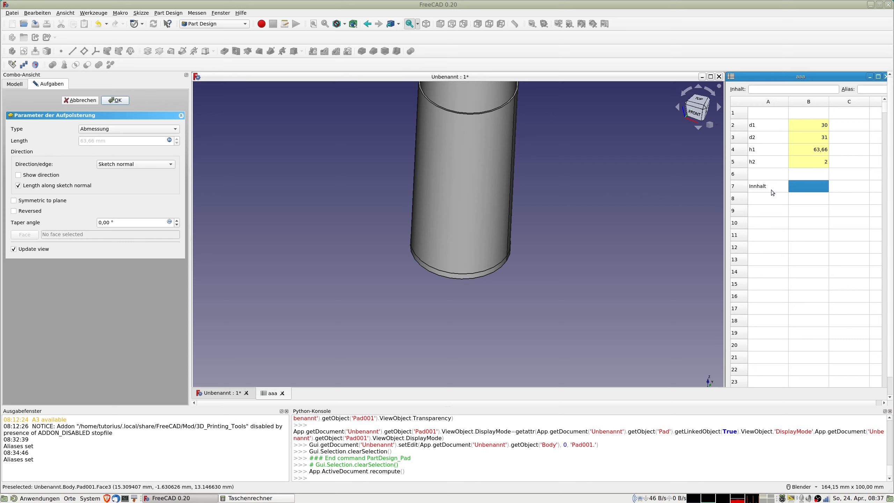
{"action": "left_click", "coordinate": [770, 190]}
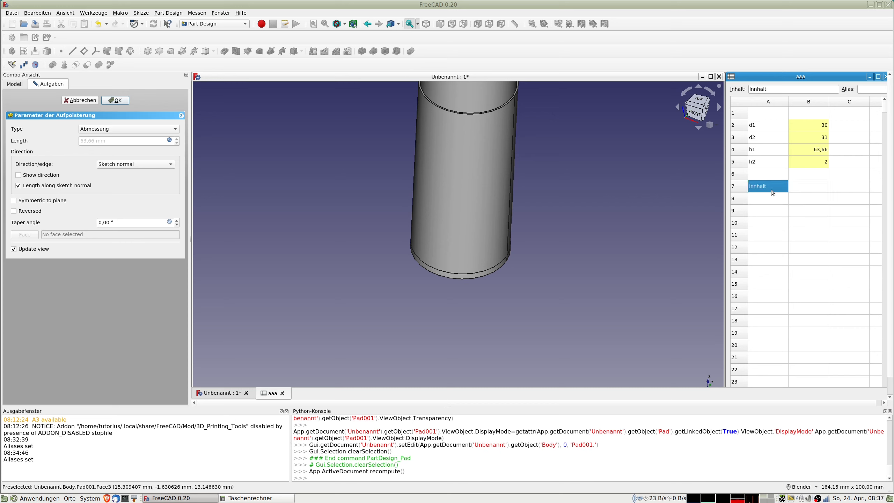
{"action": "left_click", "coordinate": [773, 89]}
{"action": "type", "text": "mm^3"}
{"action": "key", "text": "Return"}
{"action": "key", "text": "Tab"}
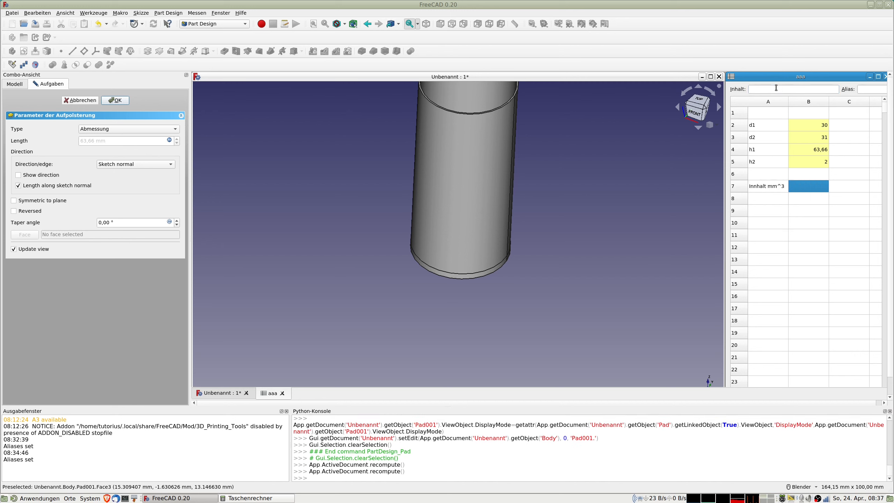
{"action": "type", "text": "450"}
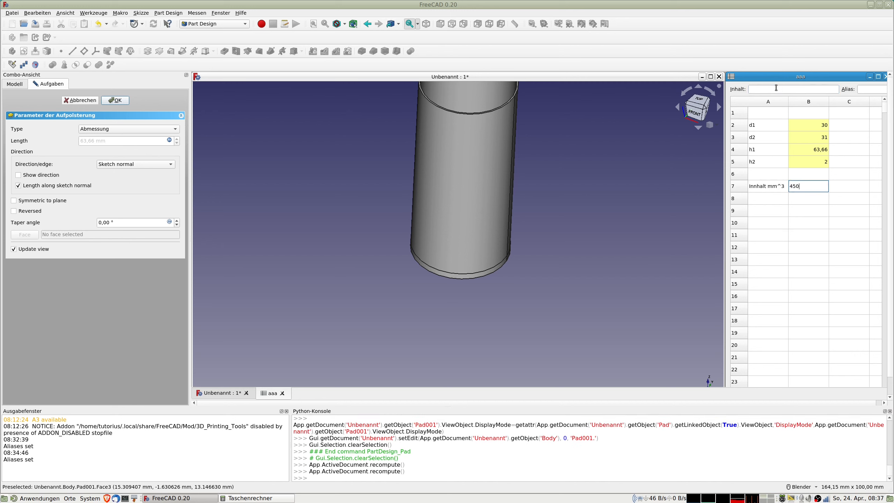
{"action": "type", "text": "00"}
{"action": "key", "text": "Return"}
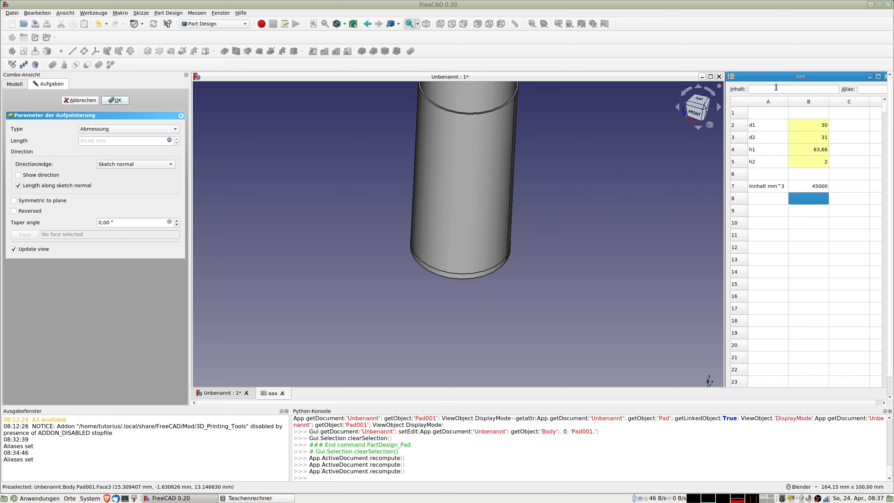
Replace the h1 value in B4 with the formula =B7/((d1/2)*(d1/2)*3.1415926), deriving the wall height from the content volume
{"action": "key", "text": "Up"}
{"action": "key", "text": "Up"}
{"action": "key", "text": "Up"}
{"action": "key", "text": "Up"}
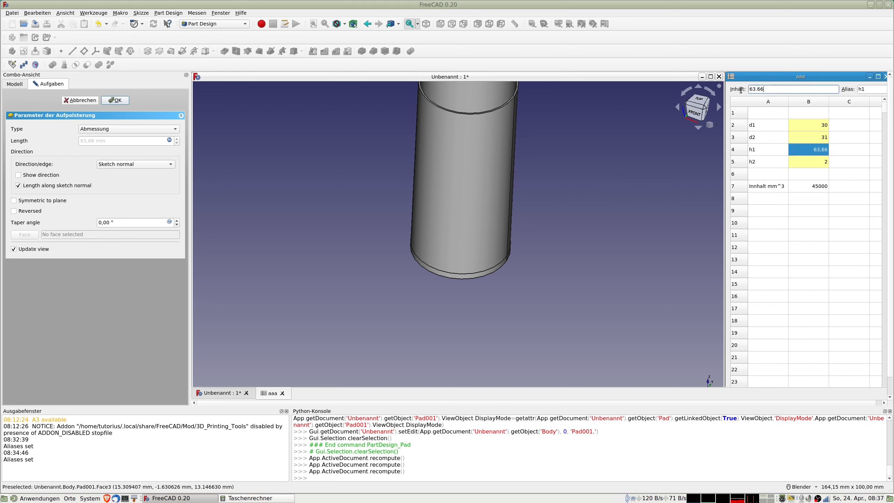
{"action": "double_click", "coordinate": [775, 87]}
{"action": "type", "text": "="}
{"action": "type", "text": "B7"}
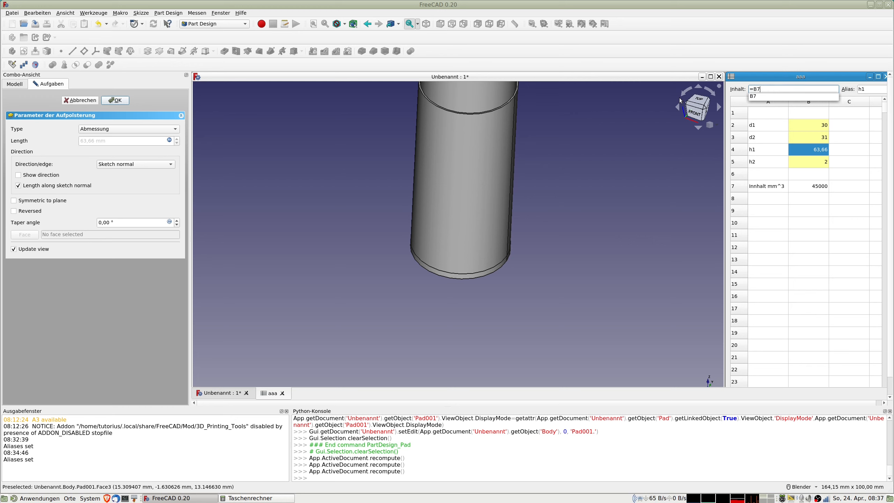
{"action": "type", "text": "/("}
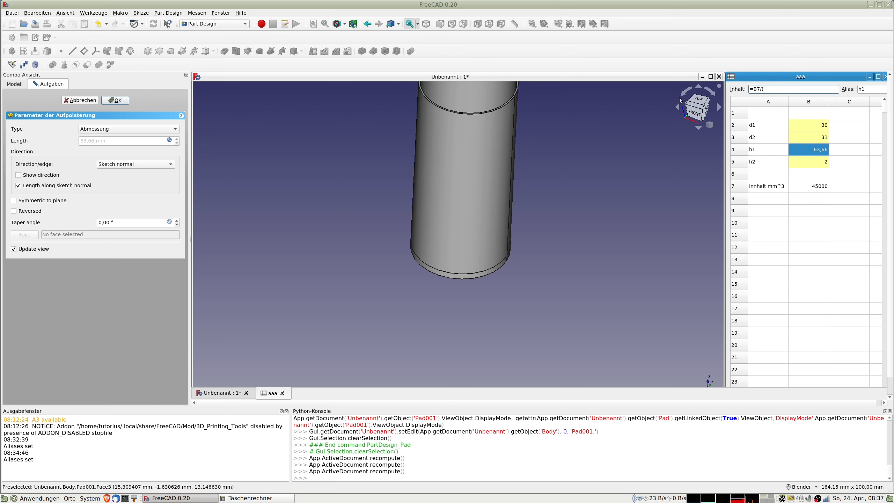
{"action": "type", "text": "d1/2"}
{"action": "key", "text": "Left"}
{"action": "key", "text": "Left"}
{"action": "type", "text": "(d1/2"}
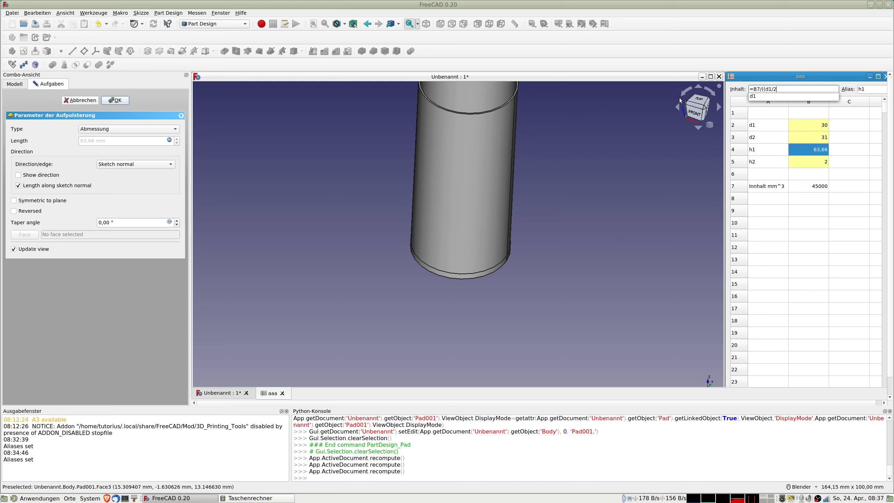
{"action": "type", "text": ")"}
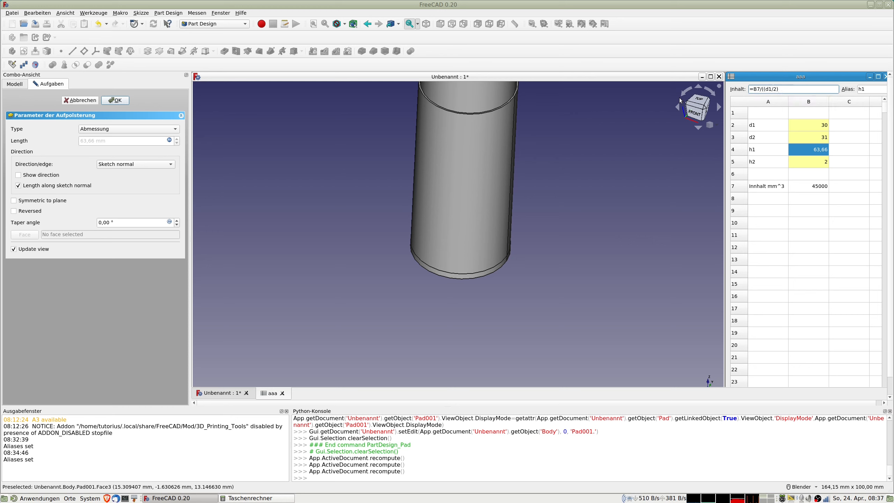
{"action": "type", "text": "*(d1/2"}
{"action": "type", "text": ")*3.1415926"}
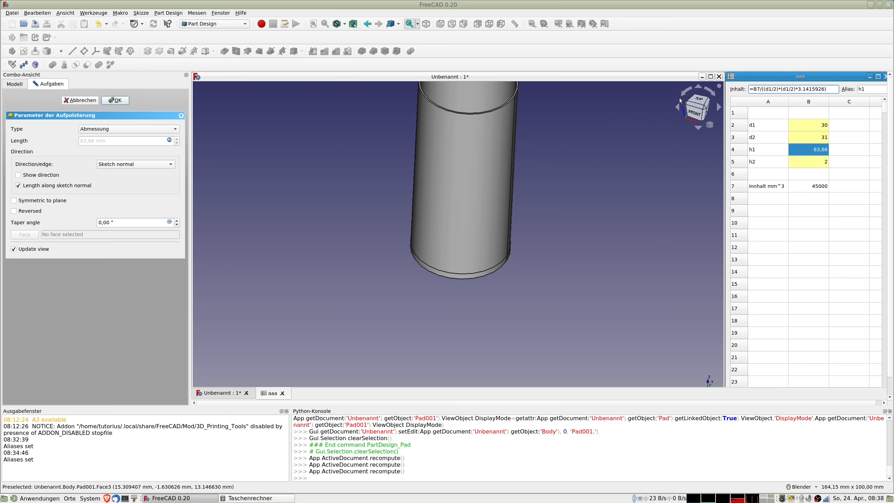
{"action": "key", "text": "Return"}
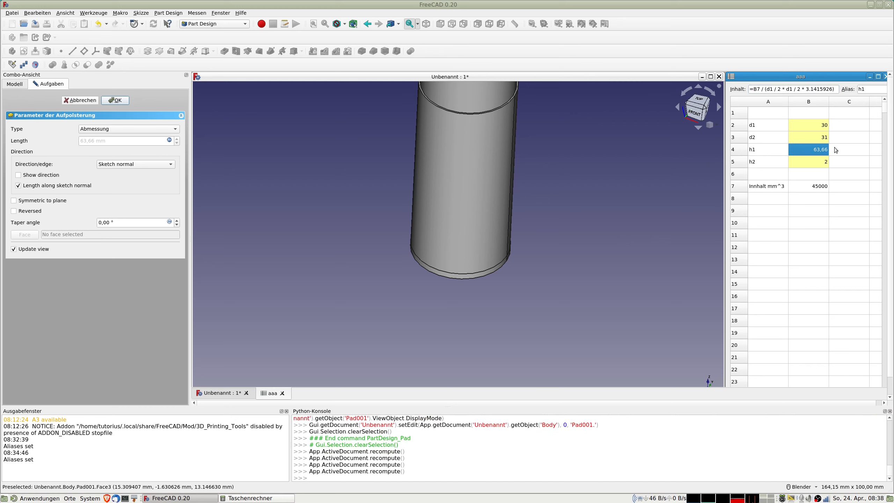
Set the Innhalt mm^3 value in B7 to 65000 to test the height formula
{"action": "left_click", "coordinate": [822, 142]}
{"action": "left_click", "coordinate": [822, 150]}
{"action": "left_click", "coordinate": [813, 131]}
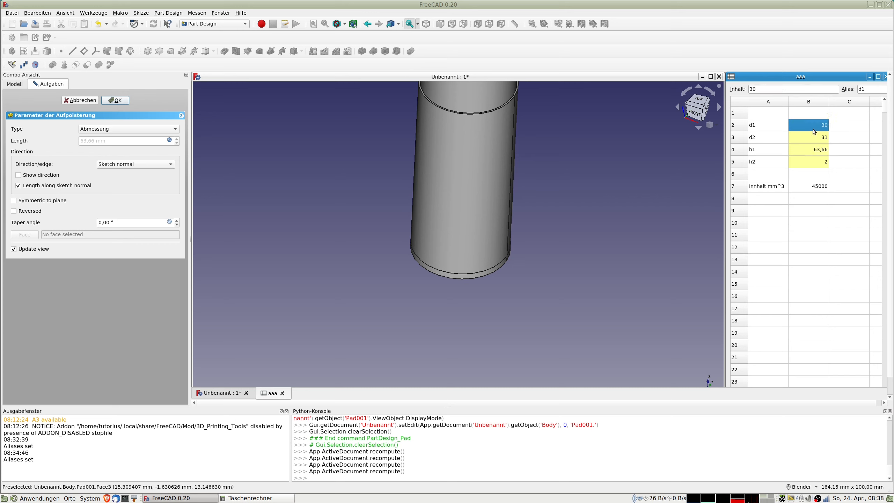
{"action": "left_click", "coordinate": [823, 188]}
{"action": "type", "text": "650"}
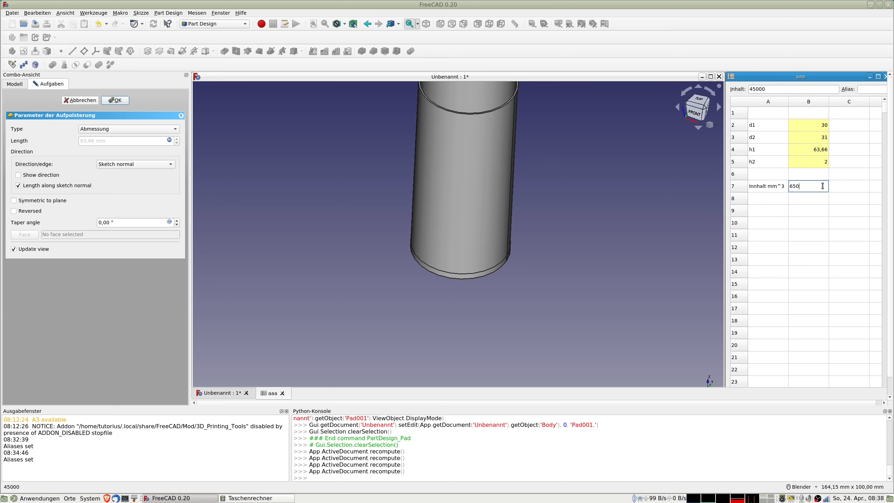
{"action": "type", "text": "00"}
{"action": "key", "text": "Return"}
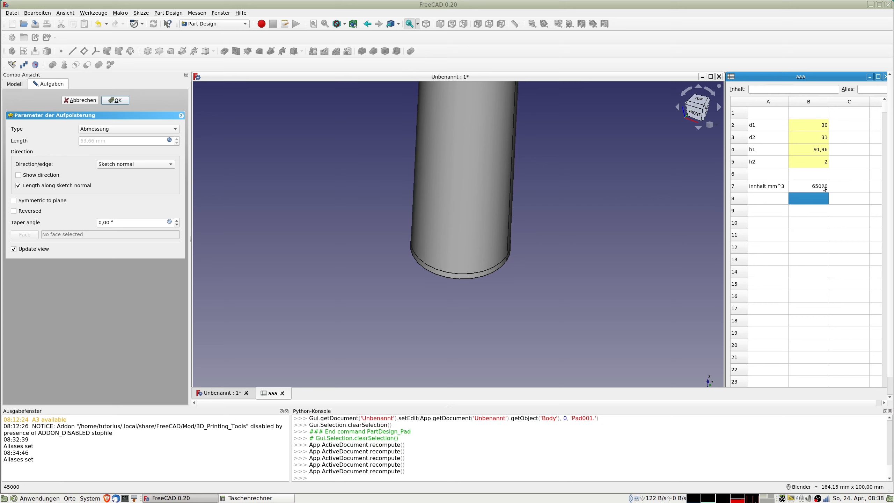
Set the diameter d1 in cell B2 to 40 to test the cup's response
{"action": "left_click", "coordinate": [824, 141]}
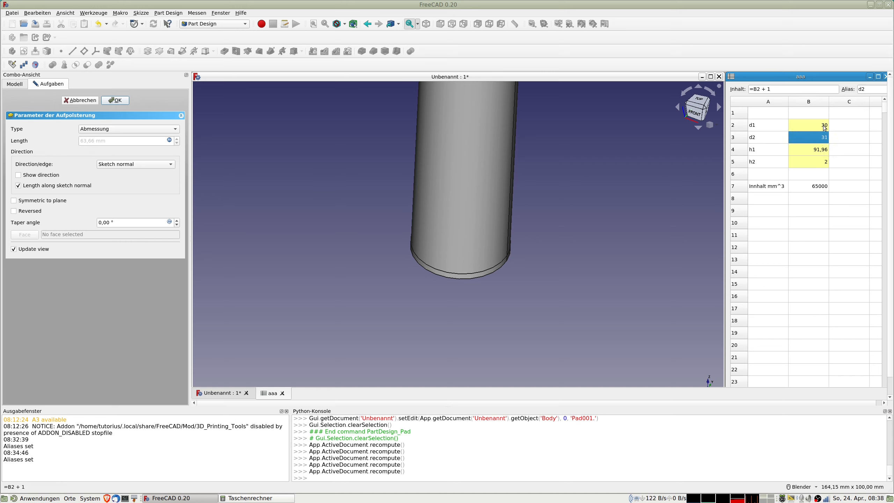
{"action": "left_click", "coordinate": [823, 127]}
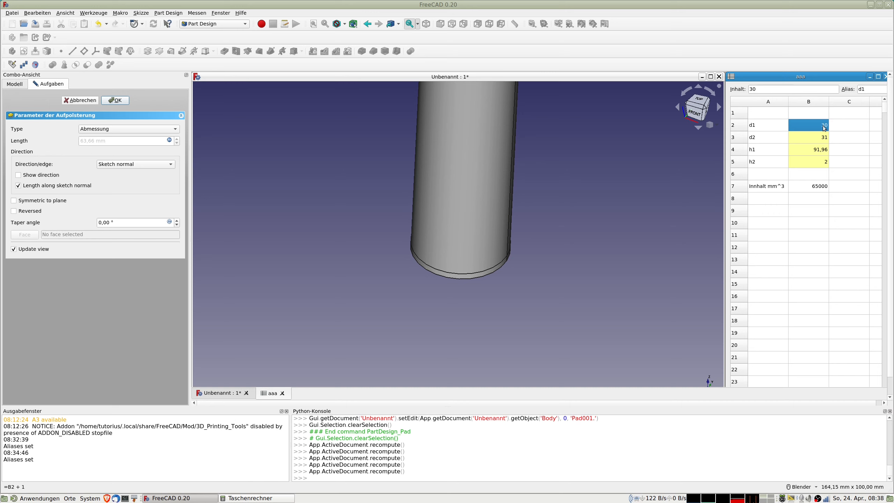
{"action": "type", "text": "40"}
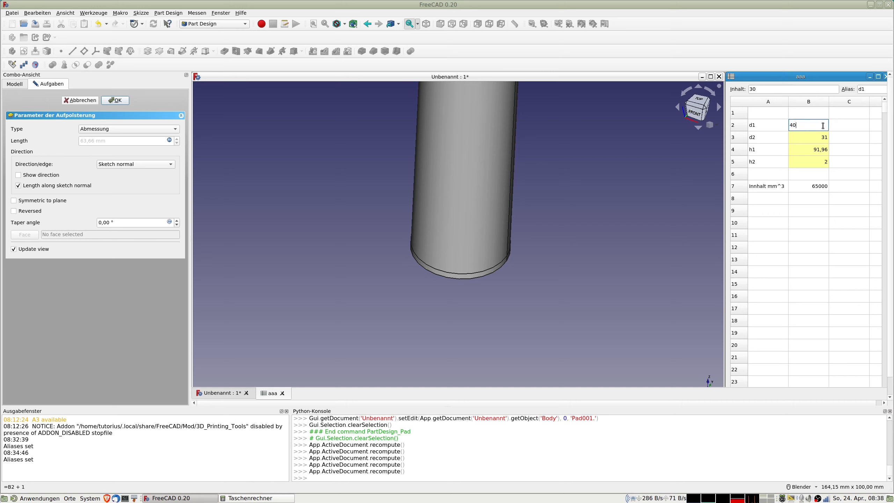
{"action": "key", "text": "Return"}
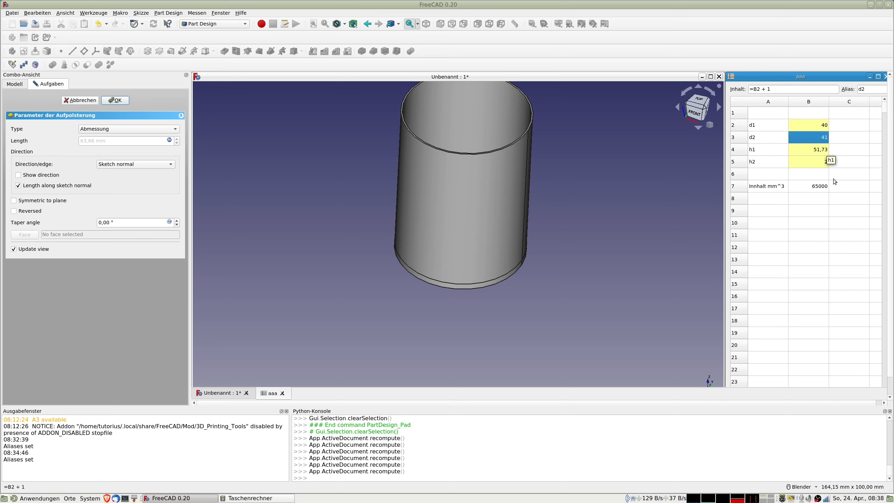
Set the Innhalt mm^3 value in B7 to 85000 and the diameter d1 in B2 to 50
{"action": "left_click", "coordinate": [816, 187]}
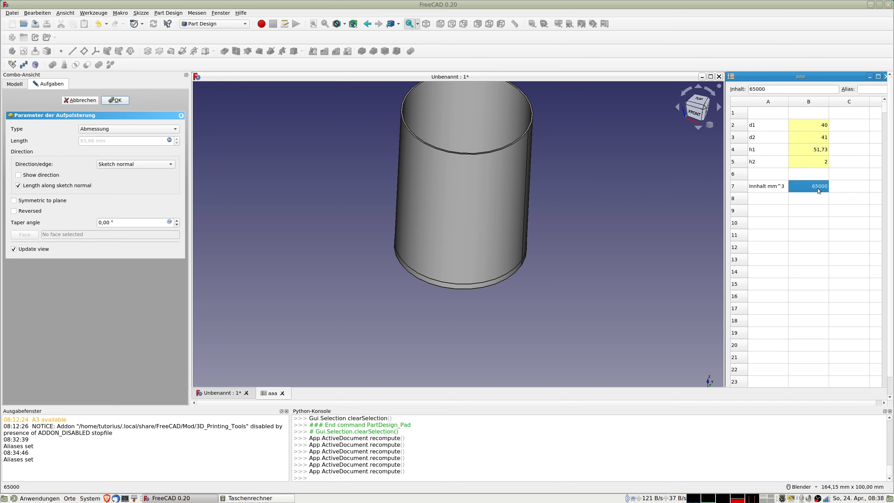
{"action": "type", "text": "85"}
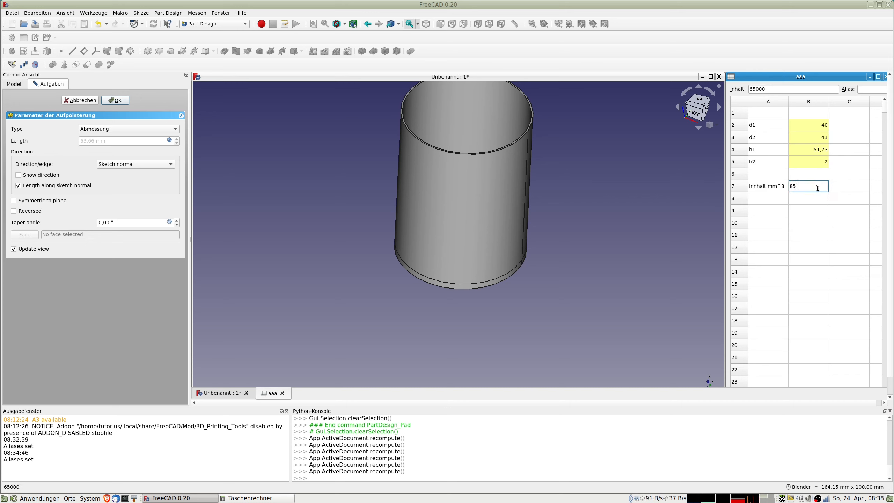
{"action": "type", "text": "000"}
{"action": "key", "text": "Return"}
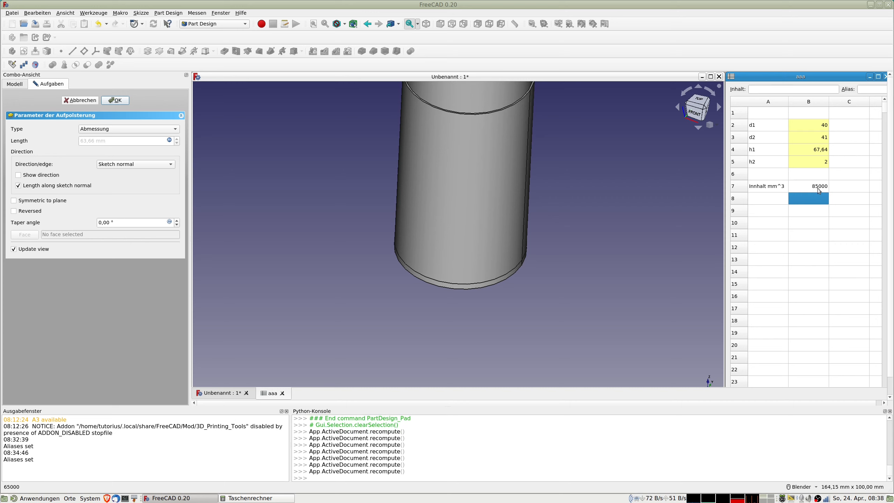
{"action": "left_click", "coordinate": [816, 127]}
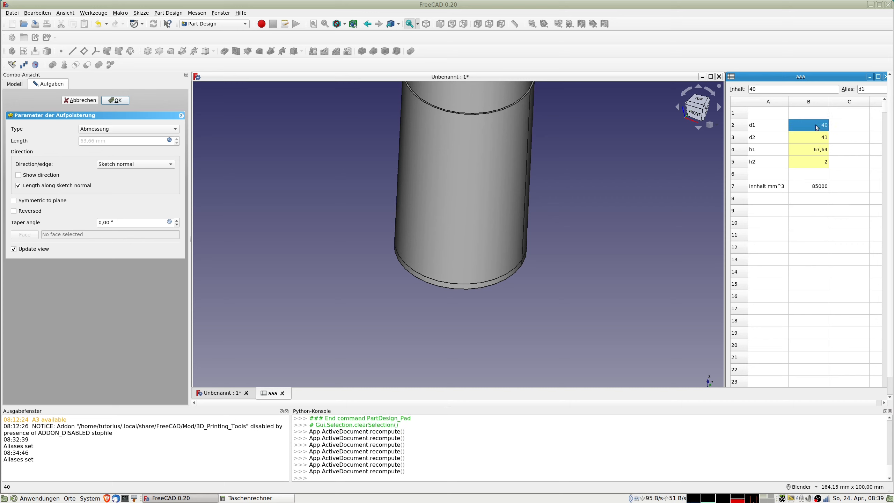
{"action": "type", "text": "50"}
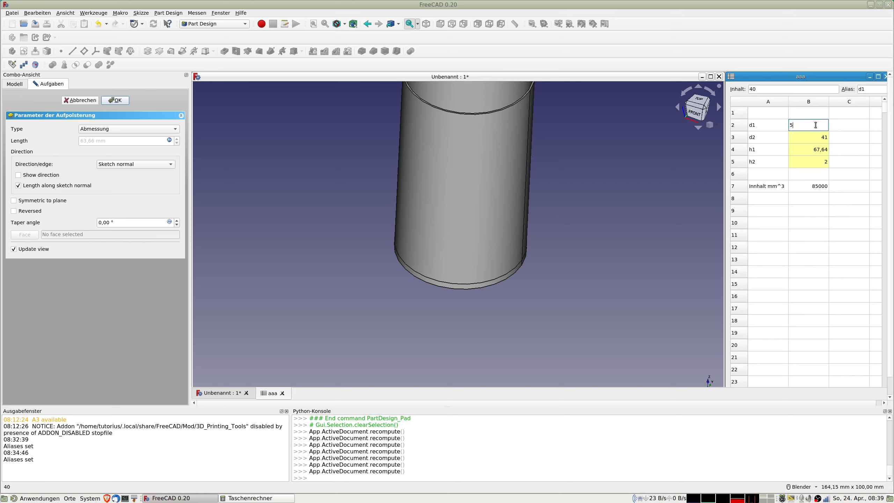
{"action": "key", "text": "Return"}
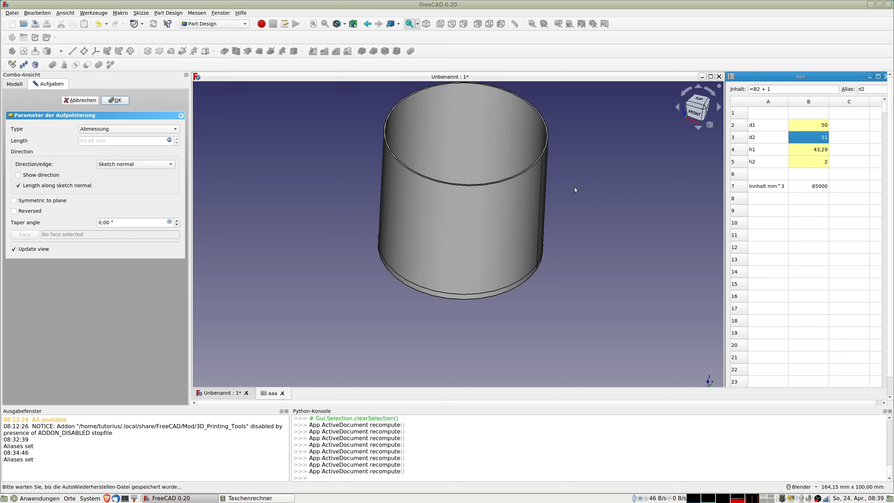
Set the Innhalt mm^3 value in B7 to 105000 and the diameter d1 in B2 to 56
{"action": "left_click", "coordinate": [817, 186]}
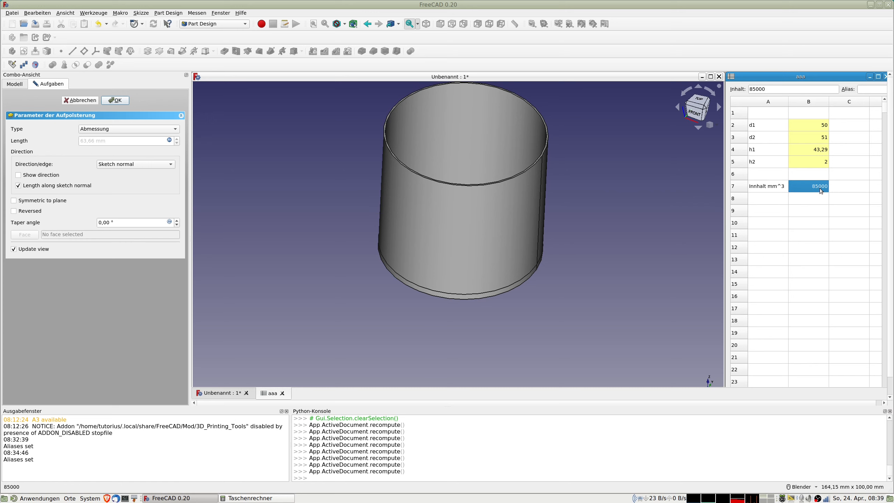
{"action": "type", "text": "105000"}
{"action": "key", "text": "Return"}
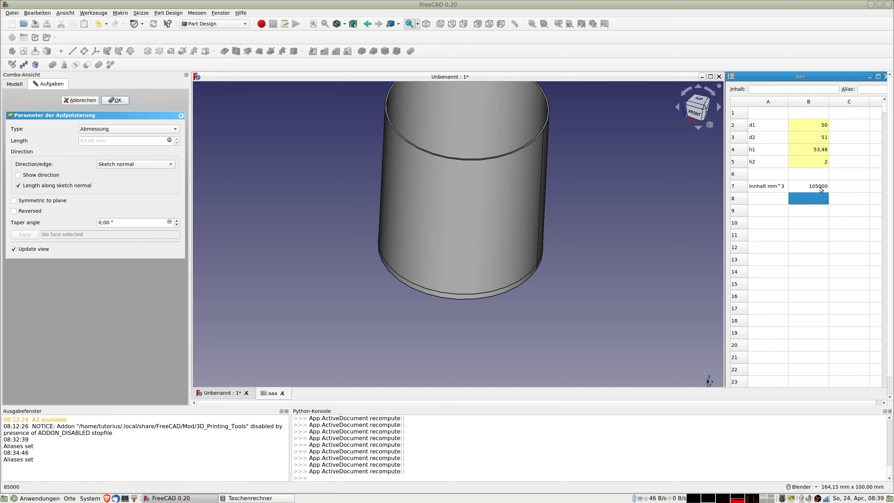
{"action": "left_click", "coordinate": [818, 127]}
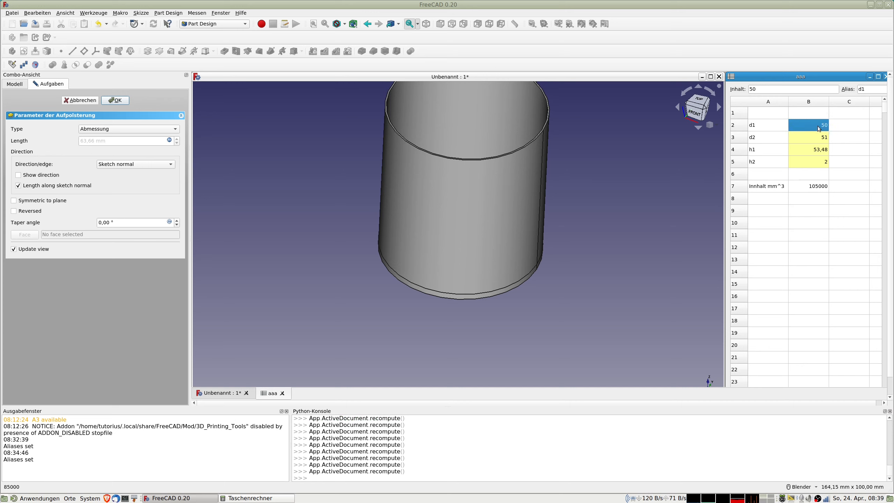
{"action": "type", "text": "56"}
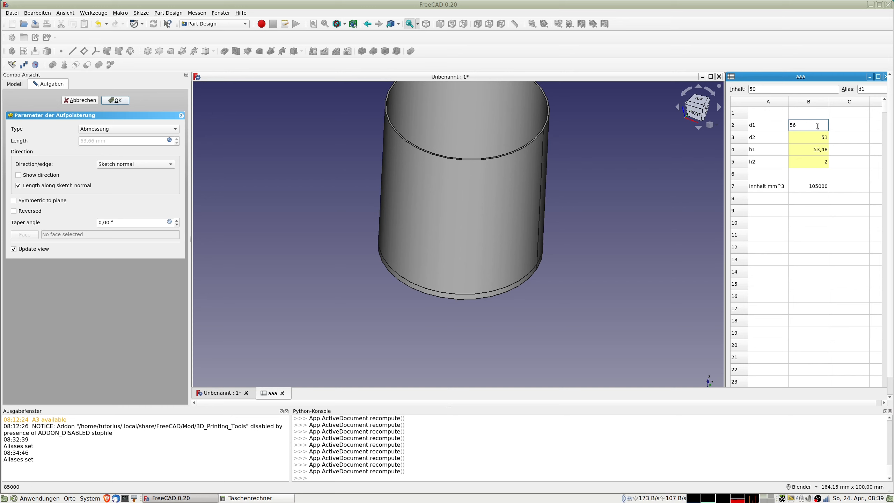
{"action": "key", "text": "Return"}
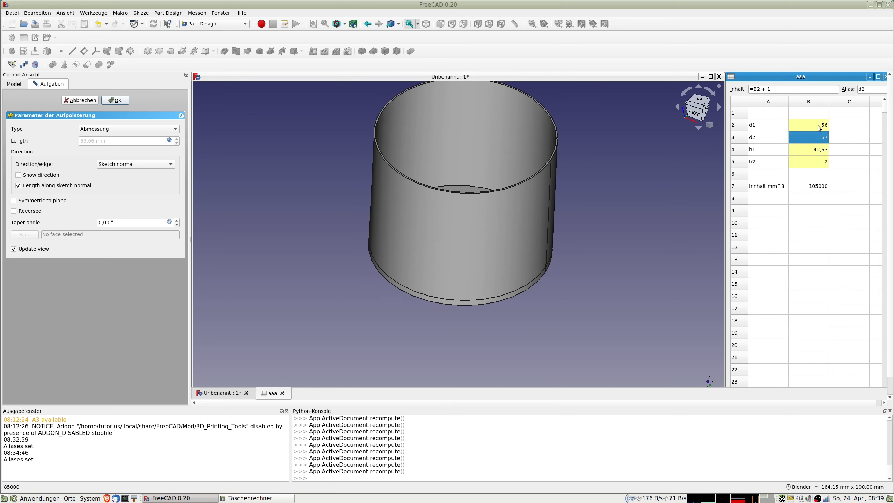
Set the Innhalt mm^3 value in B7 to 130000
{"action": "key", "text": "Down"}
{"action": "key", "text": "Down"}
{"action": "key", "text": "Down"}
{"action": "key", "text": "Down"}
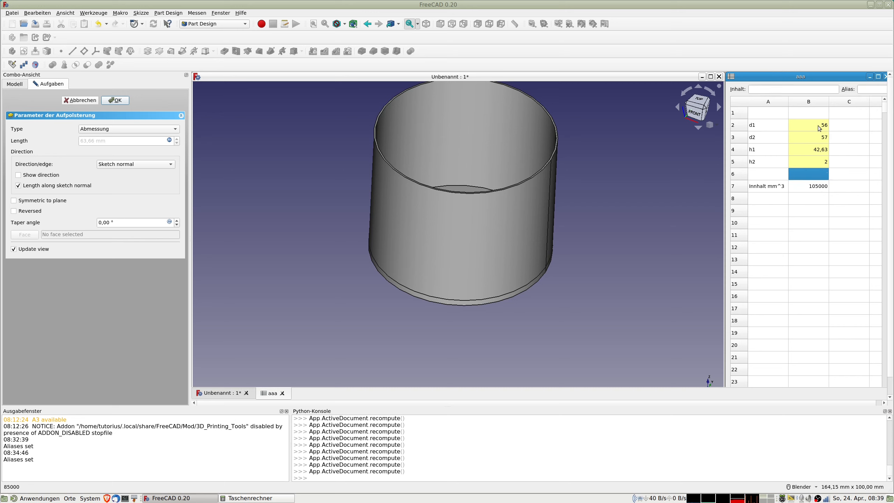
{"action": "type", "text": "1"}
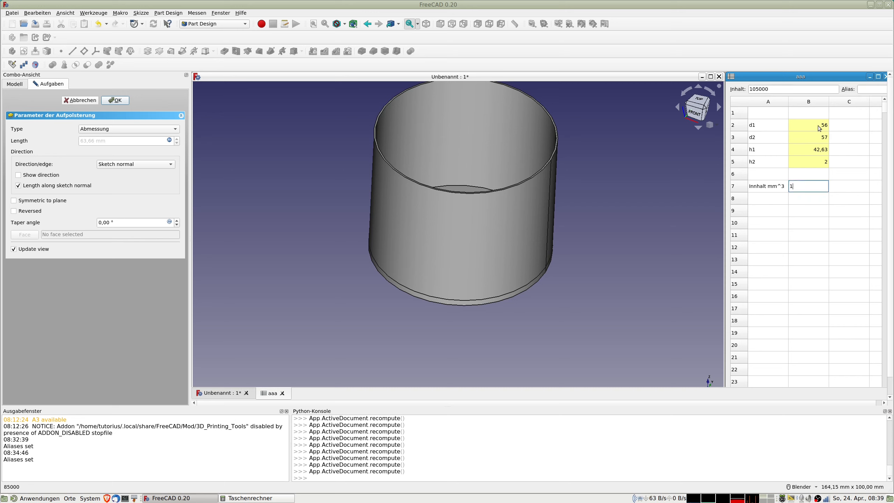
{"action": "type", "text": "30000"}
{"action": "key", "text": "Return"}
Set the diameter d1 in cell B2 to 60
{"action": "key", "text": "Up"}
{"action": "key", "text": "Up"}
{"action": "key", "text": "Up"}
{"action": "key", "text": "Up"}
{"action": "key", "text": "Up"}
{"action": "key", "text": "Up"}
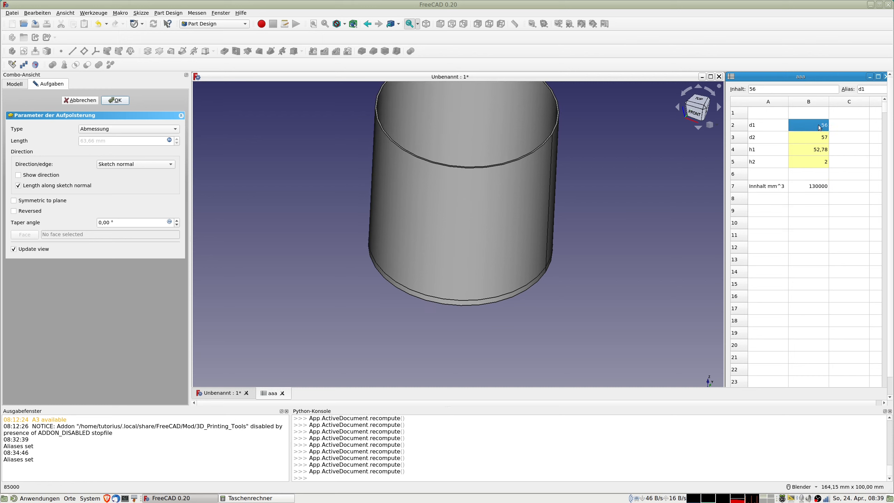
{"action": "type", "text": "60"}
{"action": "key", "text": "Return"}
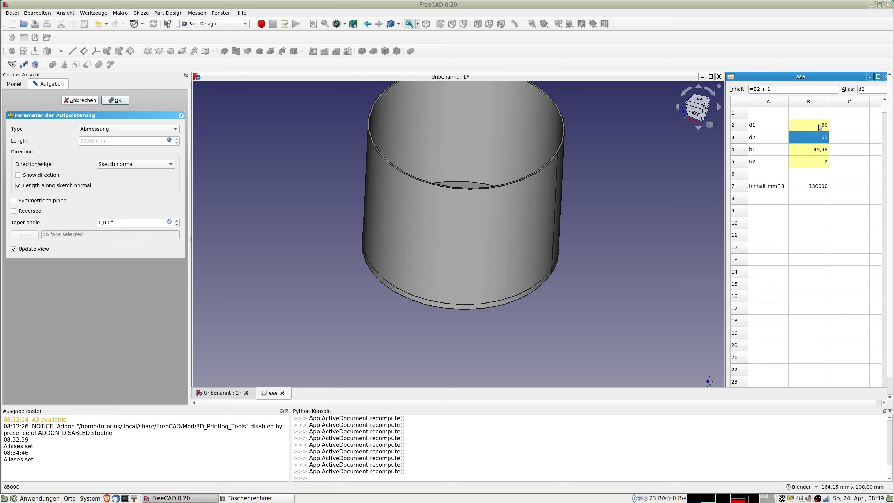
Set the Innhalt mm^3 value in cell B7 to 150000
{"action": "key", "text": "Down"}
{"action": "key", "text": "Down"}
{"action": "key", "text": "Down"}
{"action": "key", "text": "Down"}
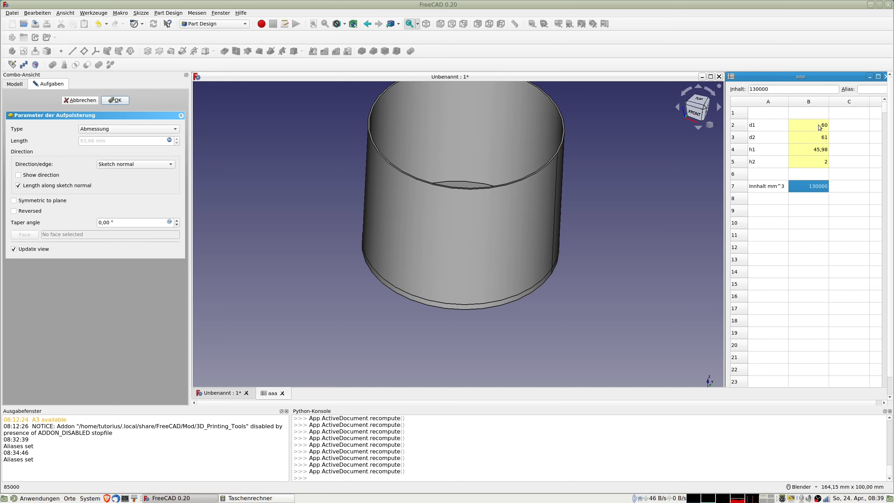
{"action": "type", "text": "150"}
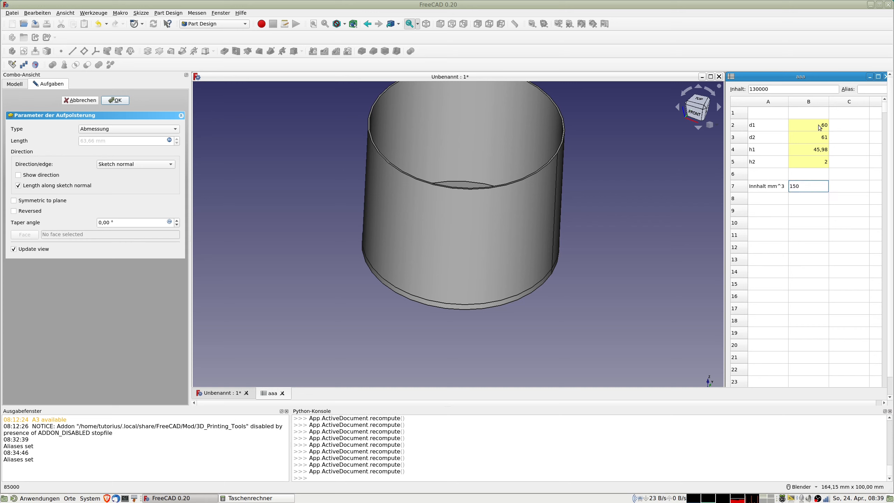
{"action": "type", "text": "000"}
{"action": "key", "text": "Return"}
Set the diameter d1 in cell B2 to 66
{"action": "key", "text": "Up"}
{"action": "key", "text": "Up"}
{"action": "key", "text": "Up"}
{"action": "key", "text": "Up"}
{"action": "key", "text": "Up"}
{"action": "key", "text": "Up"}
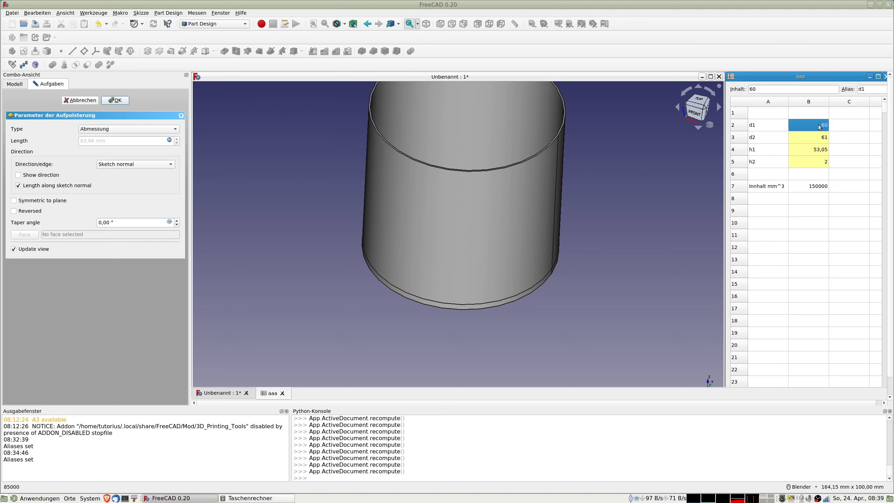
{"action": "type", "text": "66"}
{"action": "key", "text": "Return"}
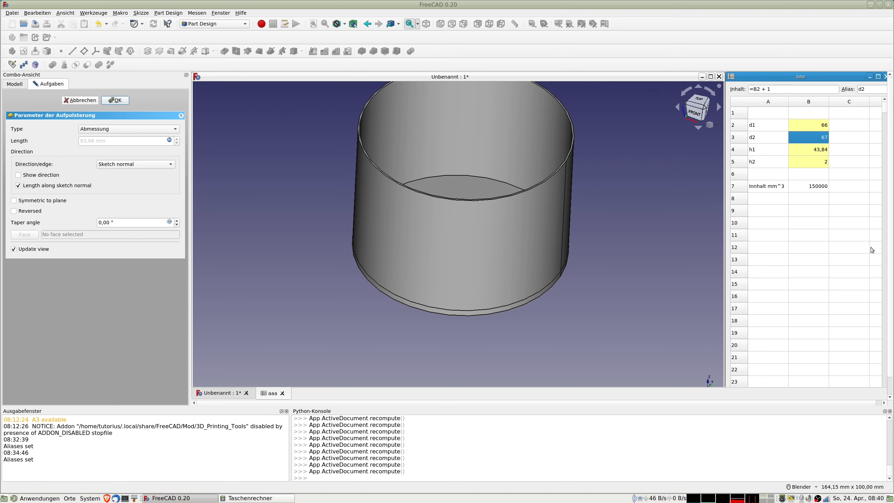
Add a row labelled "Innhalt in ml" in cell A8 with the value 150 in B8
{"action": "middle_click_drag", "start_coordinate": [674, 217], "coordinate": [568, 268]}
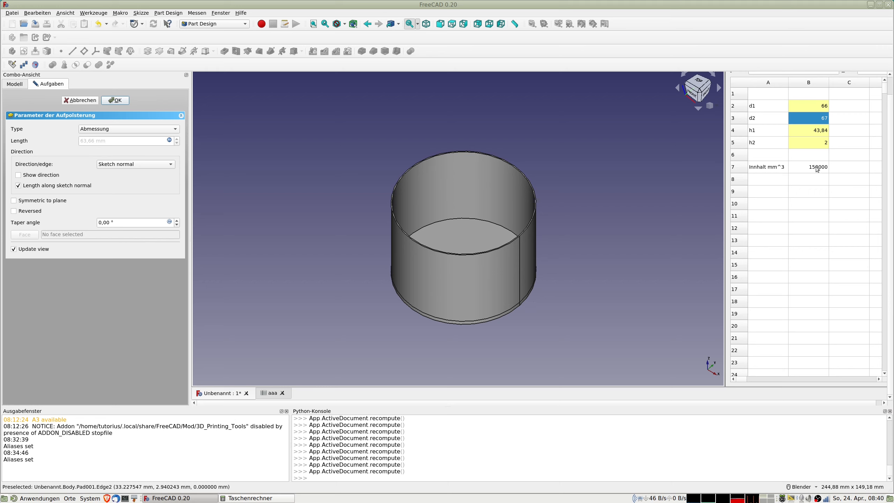
{"action": "left_click", "coordinate": [762, 179]}
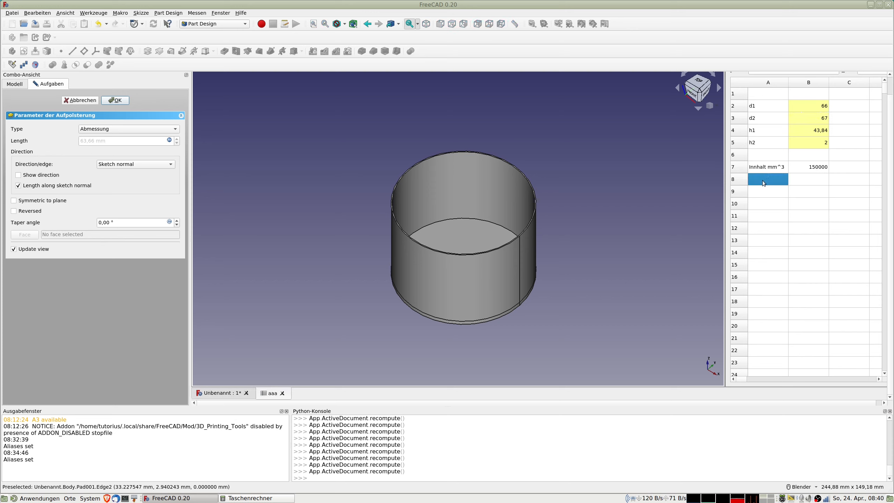
{"action": "type", "text": "Innhalt in m"}
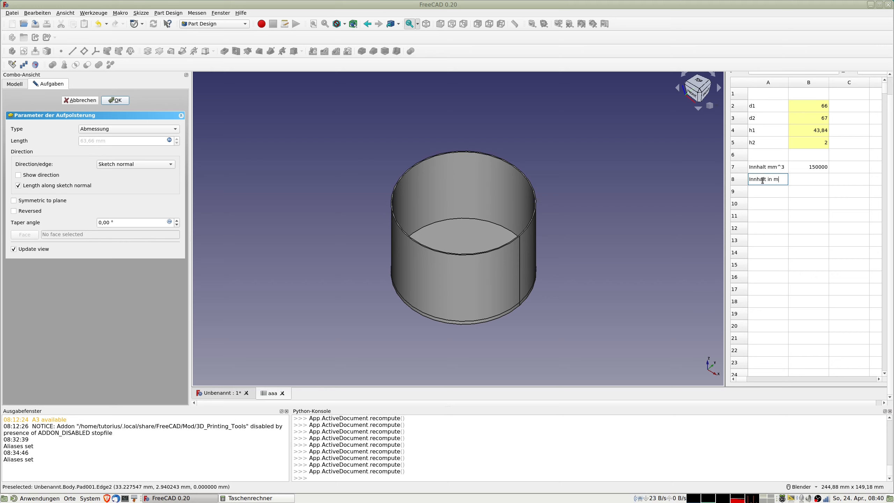
{"action": "type", "text": "l"}
{"action": "key", "text": "Return"}
{"action": "key", "text": "Tab"}
{"action": "type", "text": "150"}
{"action": "key", "text": "Return"}
Replace the Innhalt mm^3 value in cell B7 with the formula =B8*1000
{"action": "key", "text": "Up"}
{"action": "key", "text": "Up"}
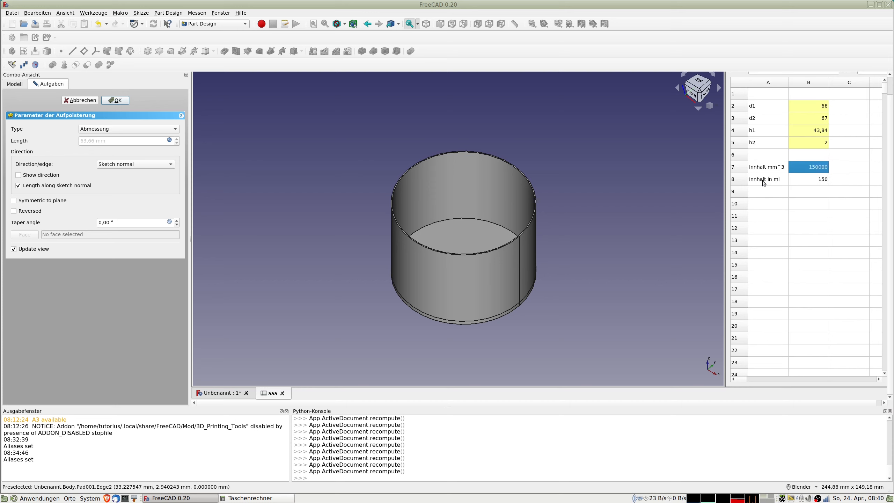
{"action": "type", "text": "="}
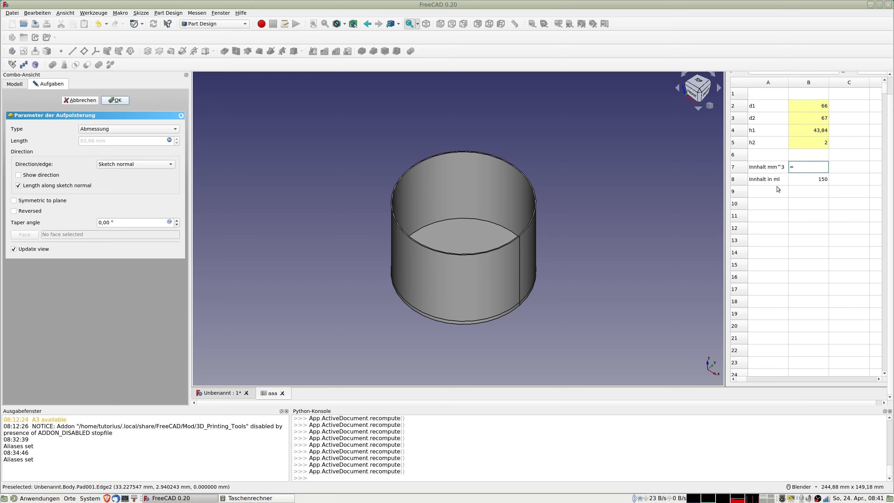
{"action": "type", "text": "B8"}
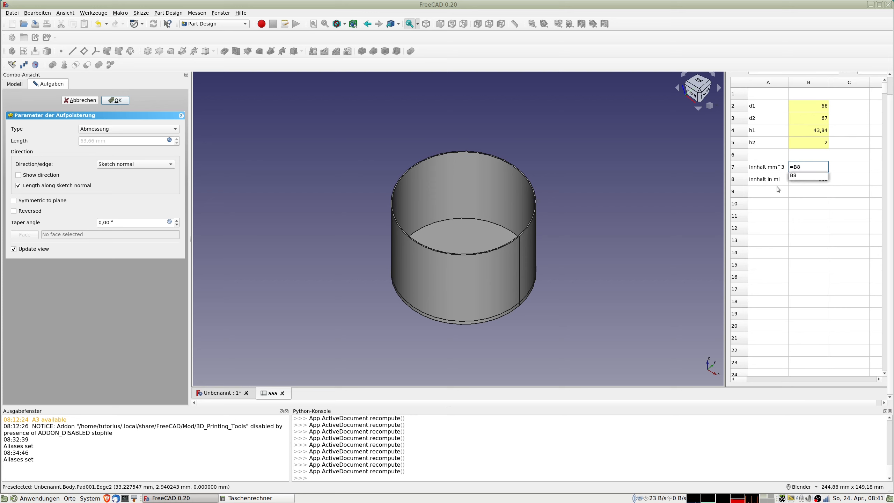
{"action": "type", "text": "*1ß"}
{"action": "key", "text": "BackSpace"}
{"action": "type", "text": "000"}
{"action": "key", "text": "Return"}
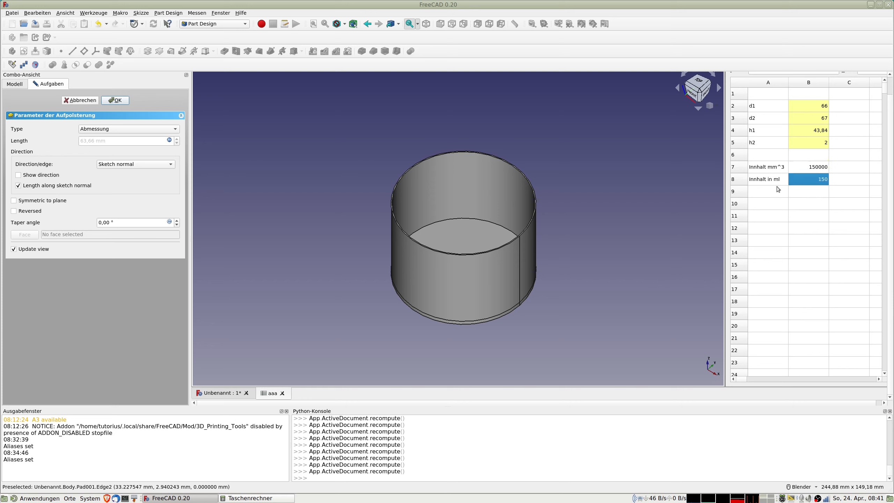
Set the content volume in millilitres in cell B8 to 45
{"action": "type", "text": "4"}
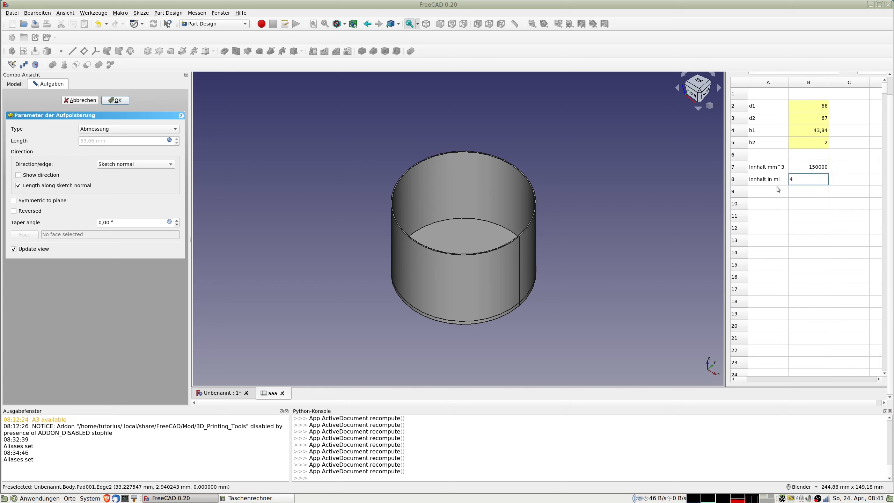
{"action": "type", "text": "5"}
{"action": "key", "text": "Return"}
Set the diameter d1 in cell B2 to 30 to test a narrower cup
{"action": "key", "text": "Up"}
{"action": "key", "text": "Up"}
{"action": "key", "text": "Up"}
{"action": "key", "text": "Up"}
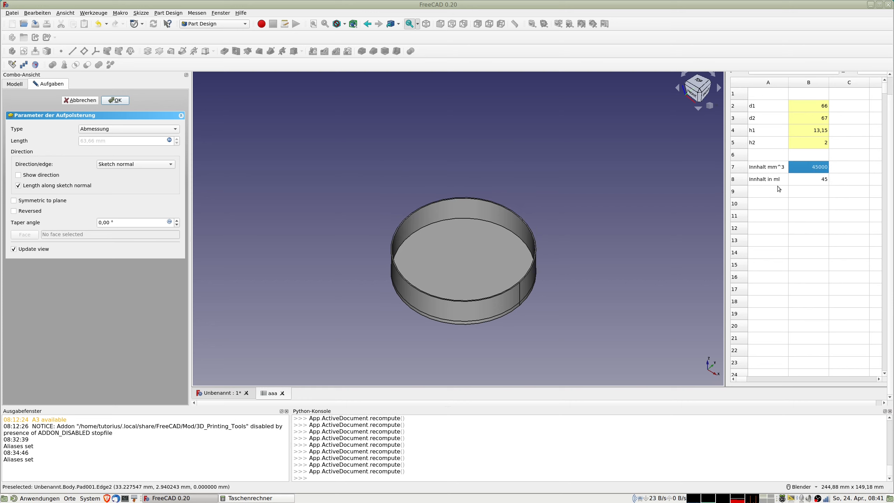
{"action": "key", "text": "Up"}
{"action": "key", "text": "Up"}
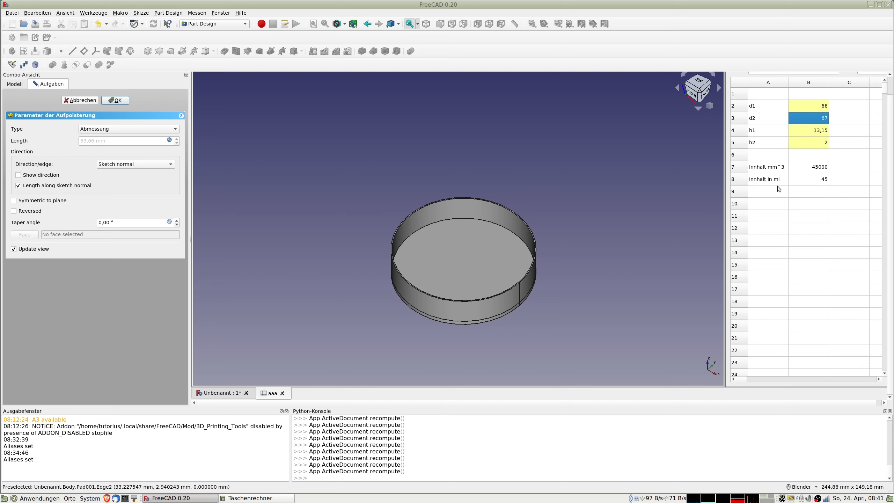
{"action": "key", "text": "Up"}
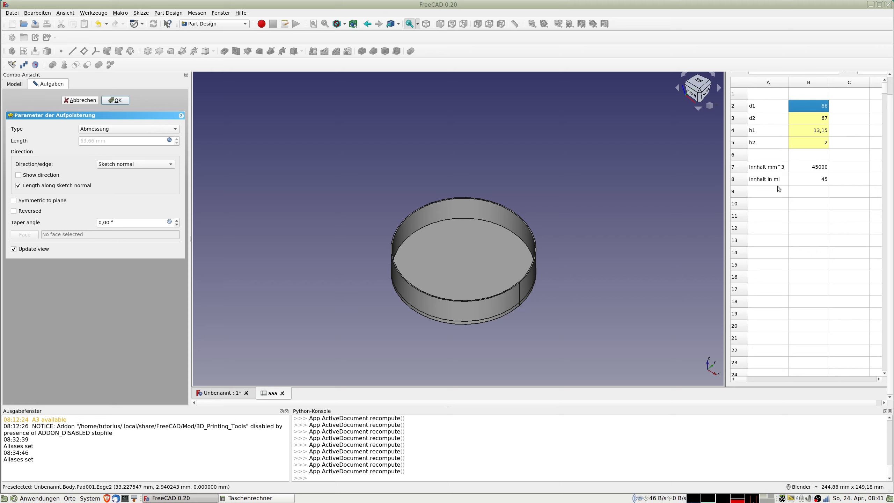
{"action": "type", "text": "30"}
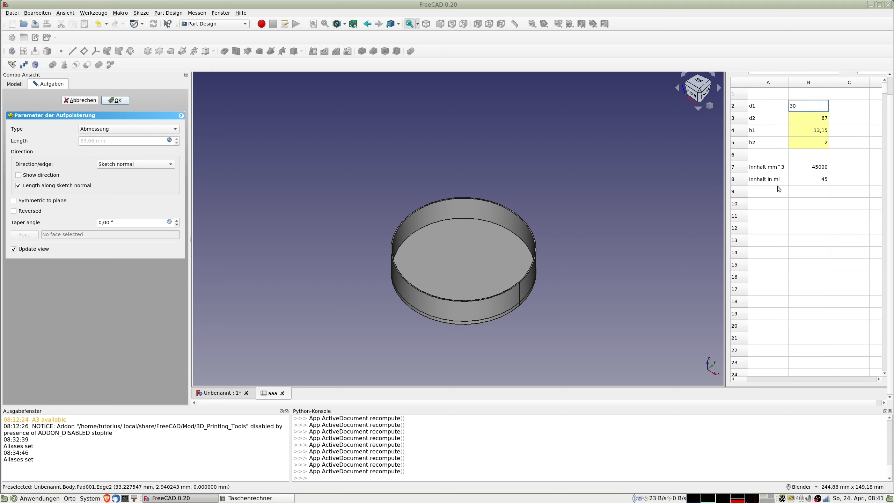
{"action": "key", "text": "Return"}
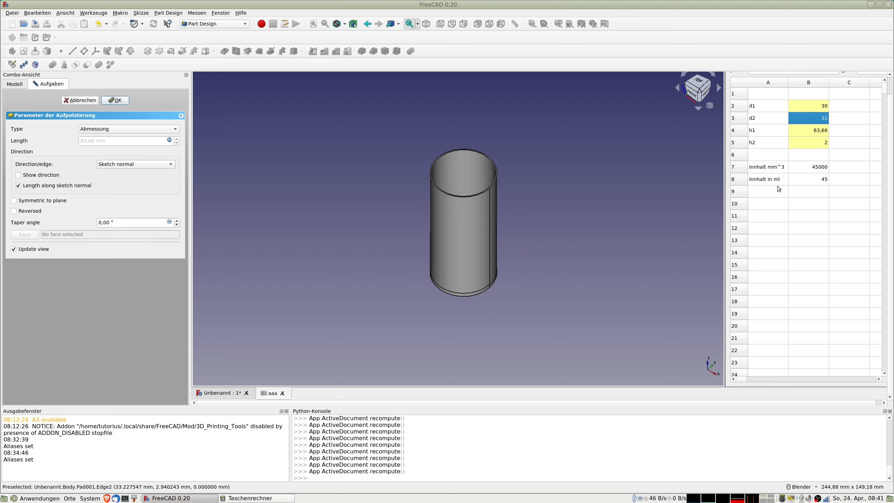
Set the diameter d1 in cell B2 to 40
{"action": "key", "text": "Up"}
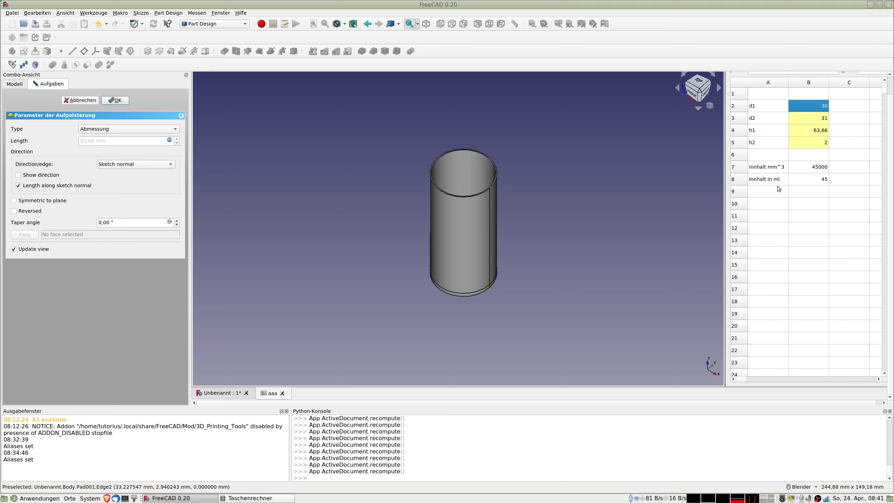
{"action": "type", "text": "40"}
{"action": "key", "text": "Return"}
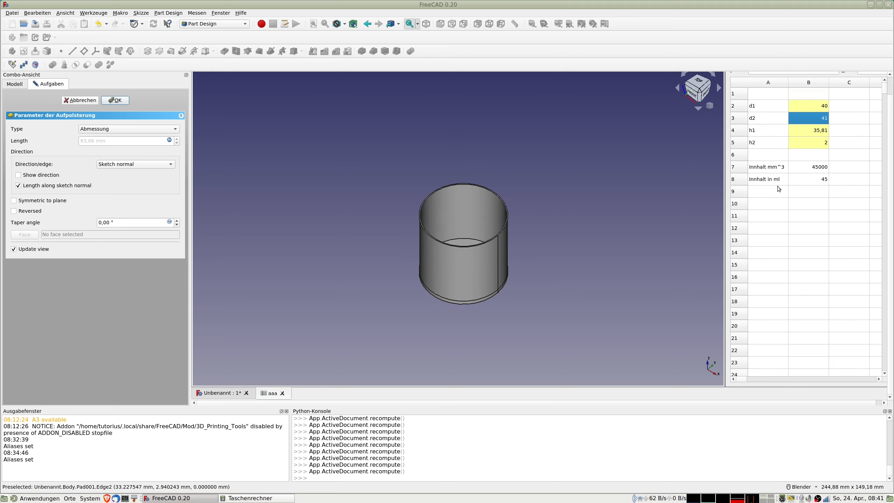